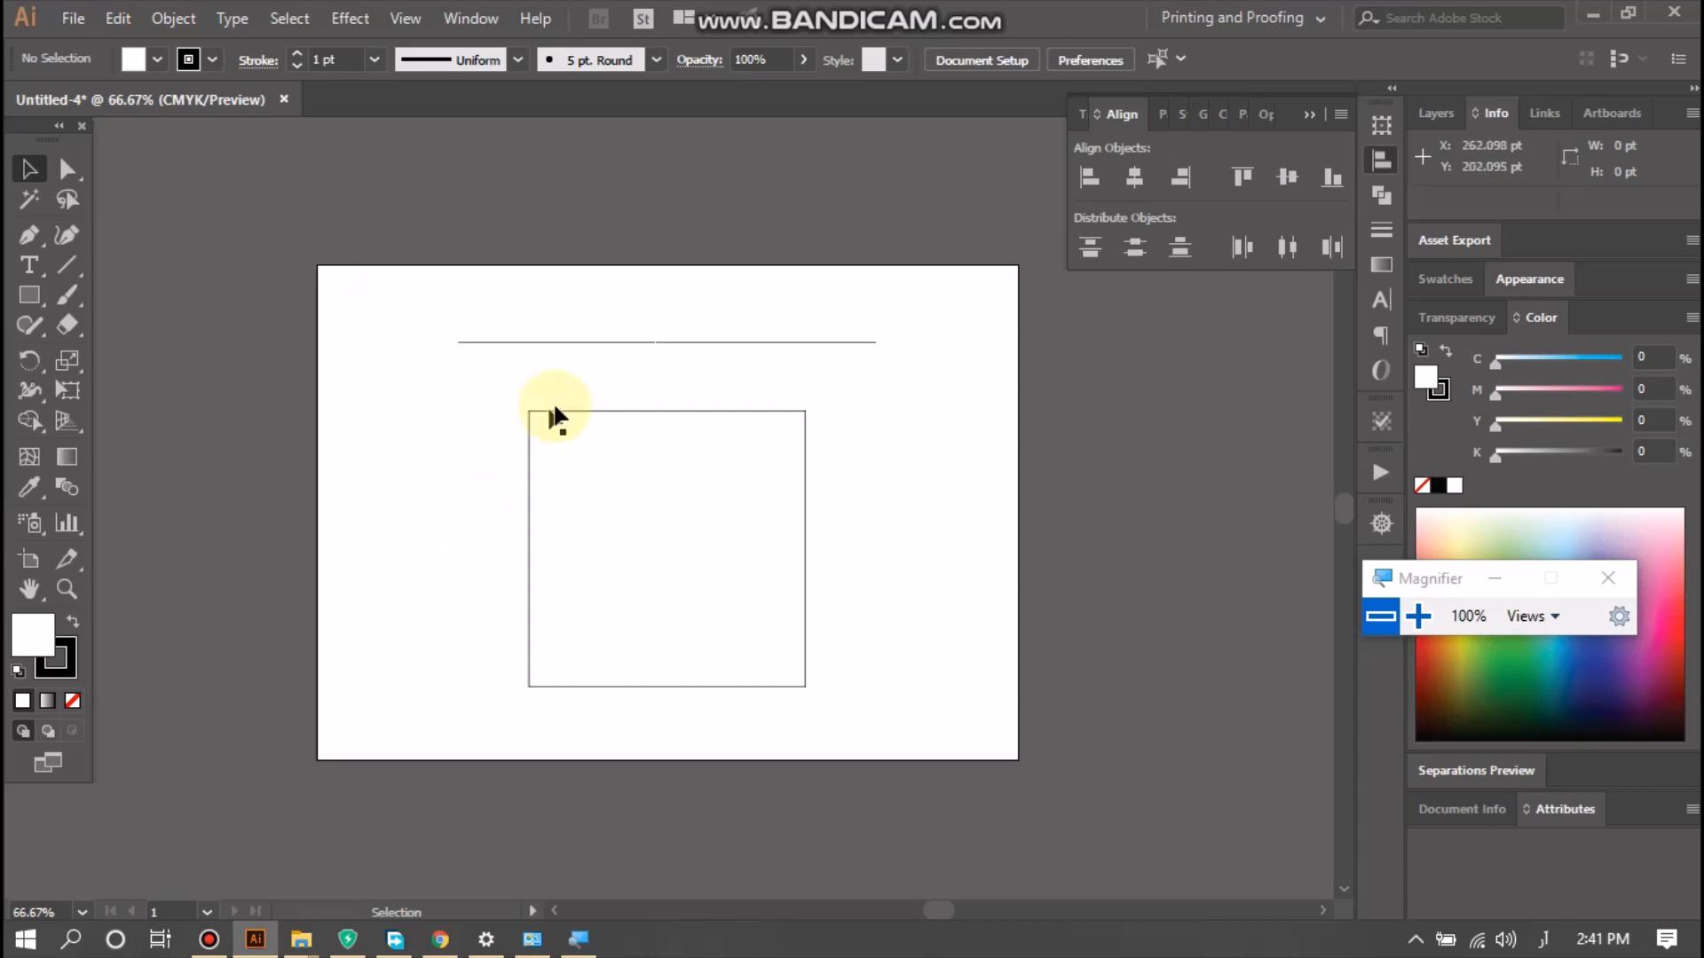
- Draw a horizontal line about 502 pt long just below the existing line with the Line Segment tool
{"action": "left_click_drag", "start_coordinate": [497, 388], "coordinate": [648, 545]}
{"action": "left_click", "coordinate": [449, 459]}
{"action": "key", "text": "super+plus"}
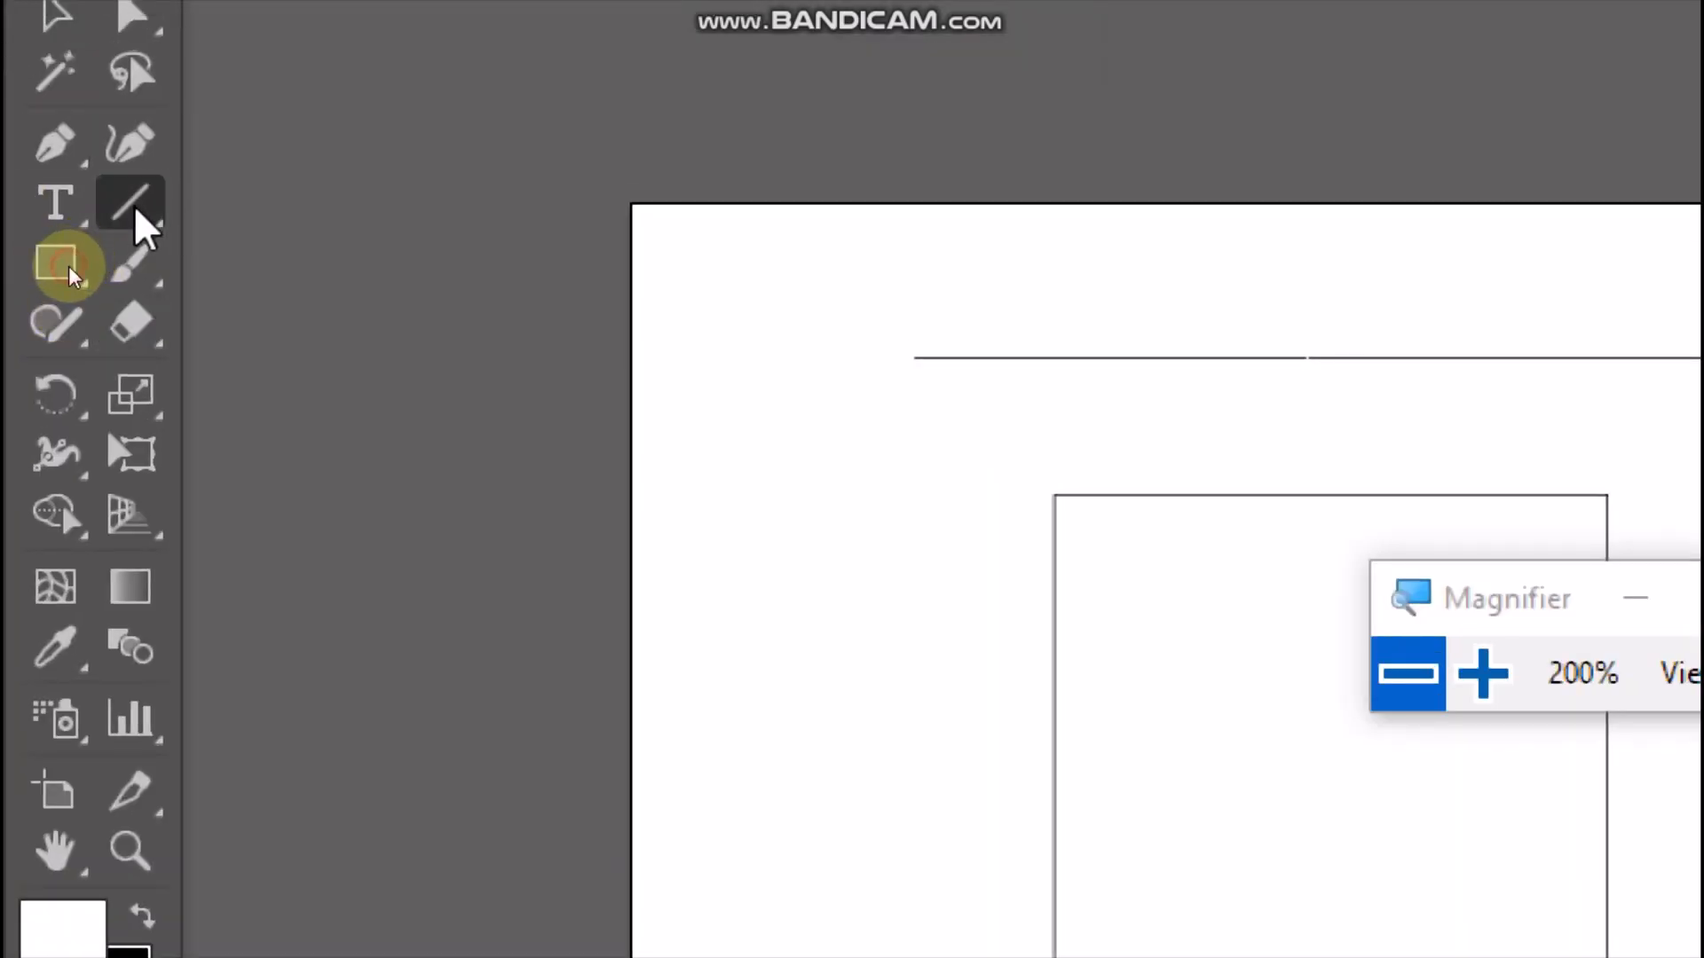
{"action": "left_click", "coordinate": [132, 206]}
{"action": "left_click", "coordinate": [418, 207]}
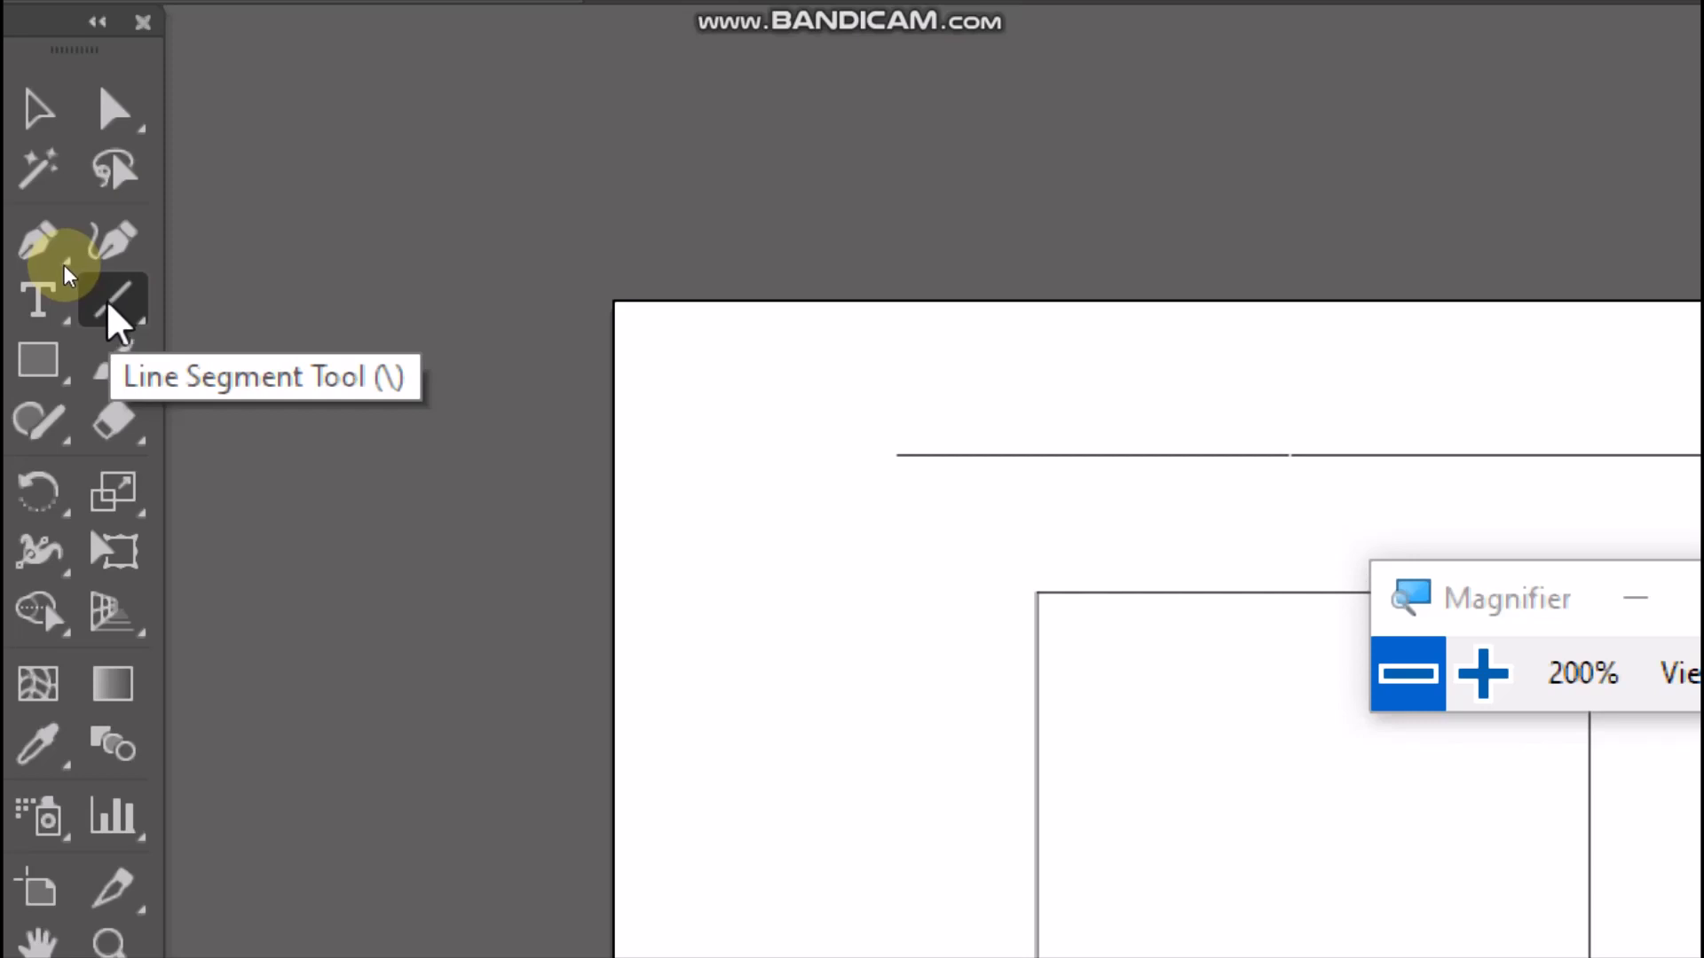
{"action": "key", "text": "super+minus"}
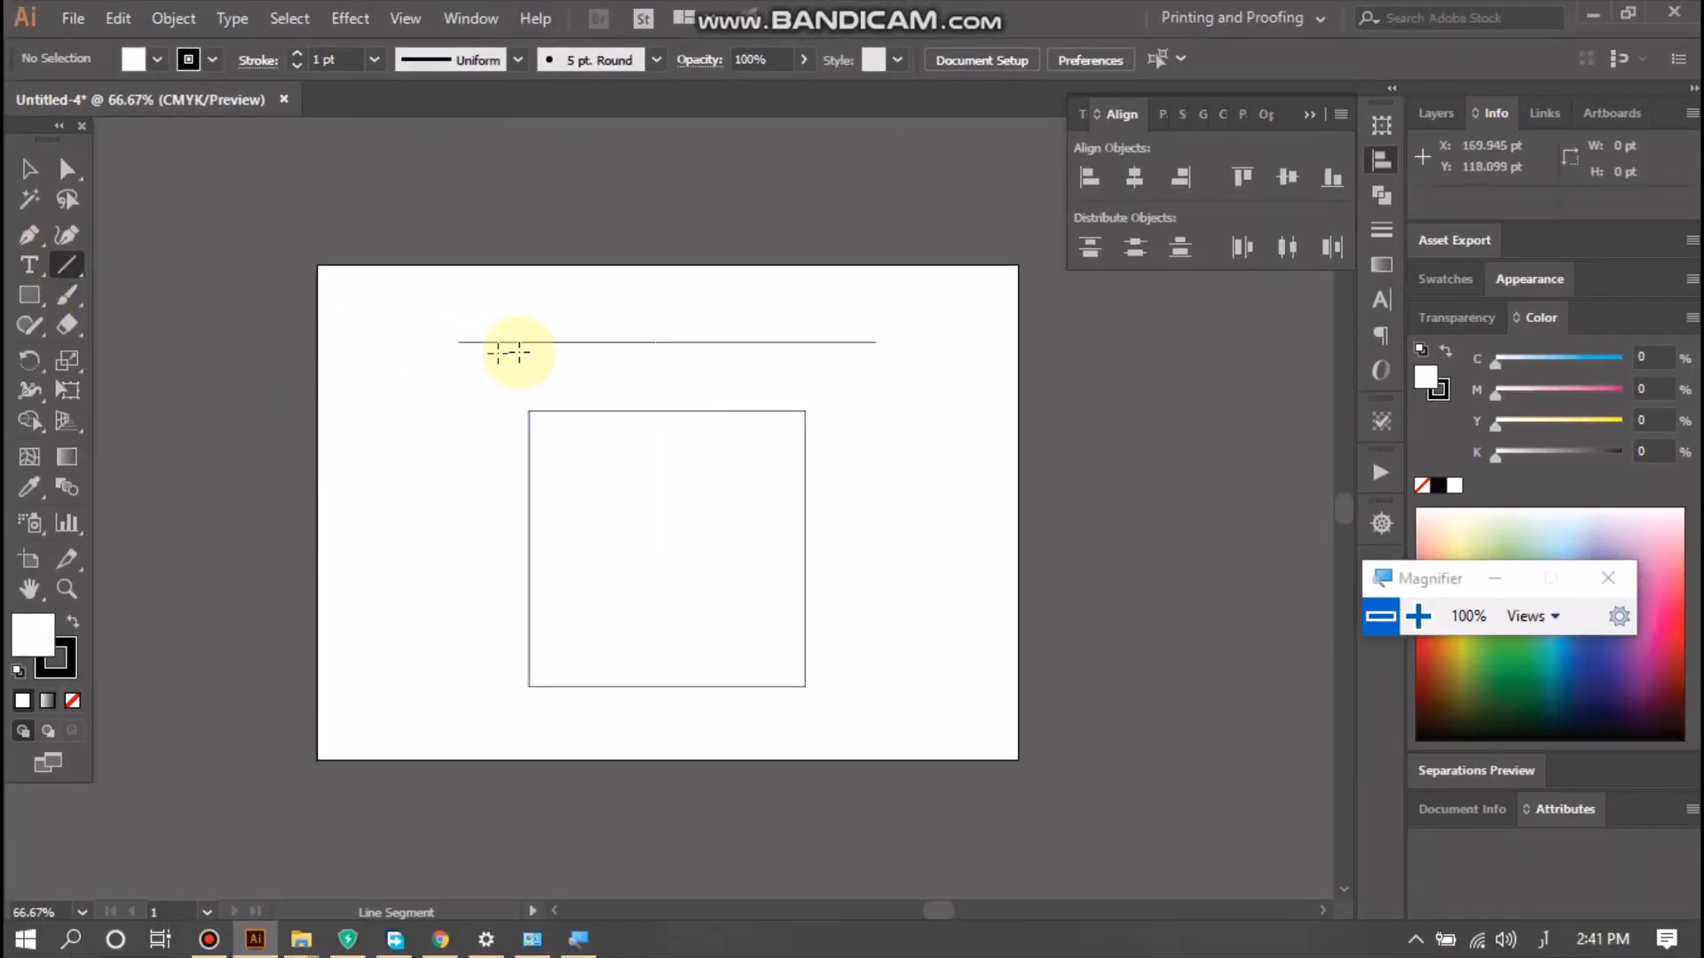
{"action": "mouse_move", "coordinate": [459, 341]}
{"action": "left_mouse_down"}
{"action": "mouse_move", "coordinate": [455, 375]}
{"action": "mouse_move", "coordinate": [716, 349]}
{"action": "mouse_move", "coordinate": [875, 357]}
{"action": "left_mouse_up"}
{"action": "left_click", "coordinate": [29, 168]}
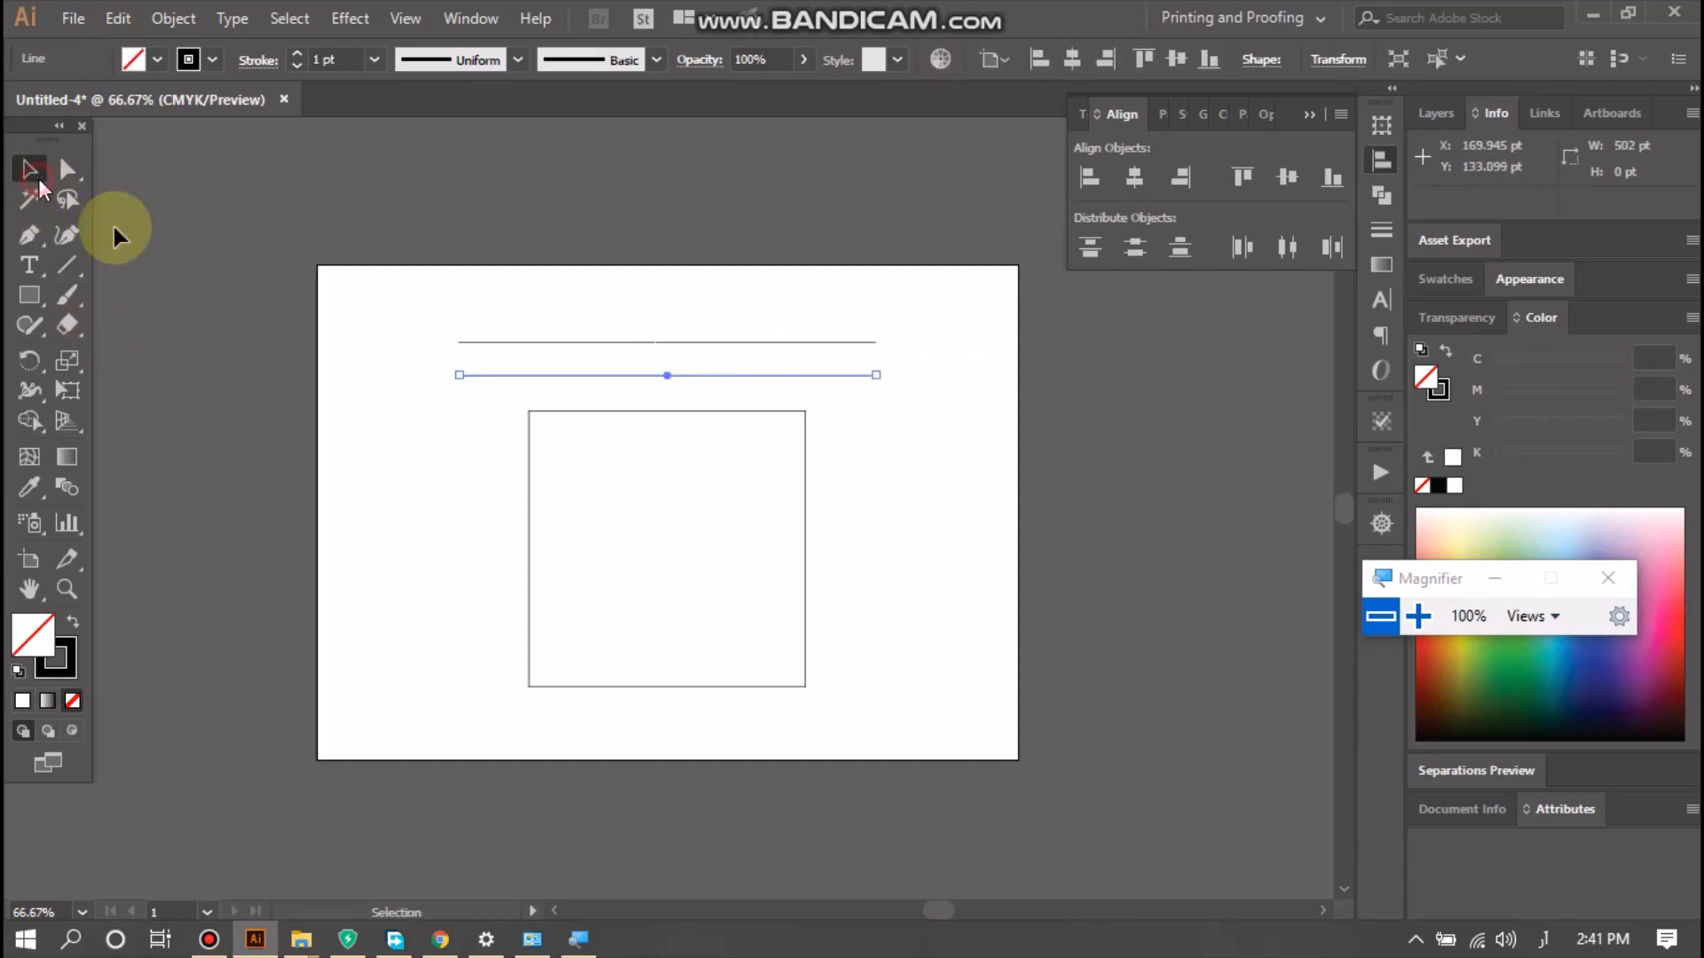
{"action": "left_click", "coordinate": [381, 424]}
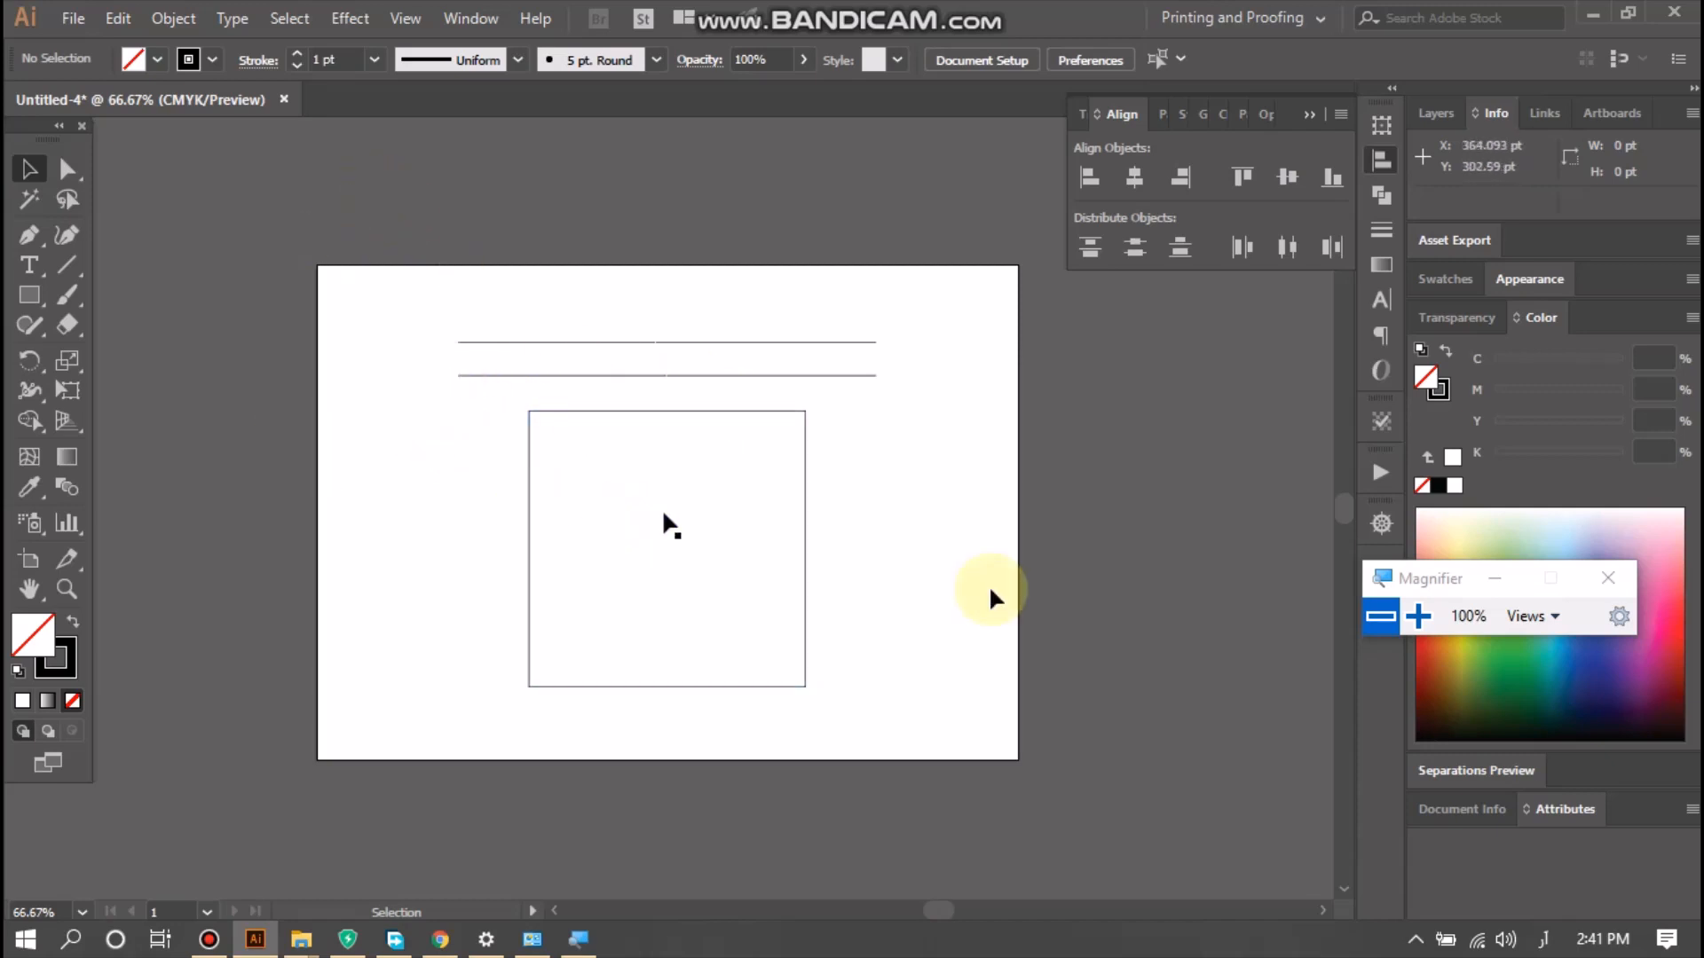
- Move the existing square to the artboard's right side and draw a new square about 259 pt wide on the left with the Rectangle tool
{"action": "left_click_drag", "start_coordinate": [690, 414], "coordinate": [886, 408]}
{"action": "left_click", "coordinate": [563, 457]}
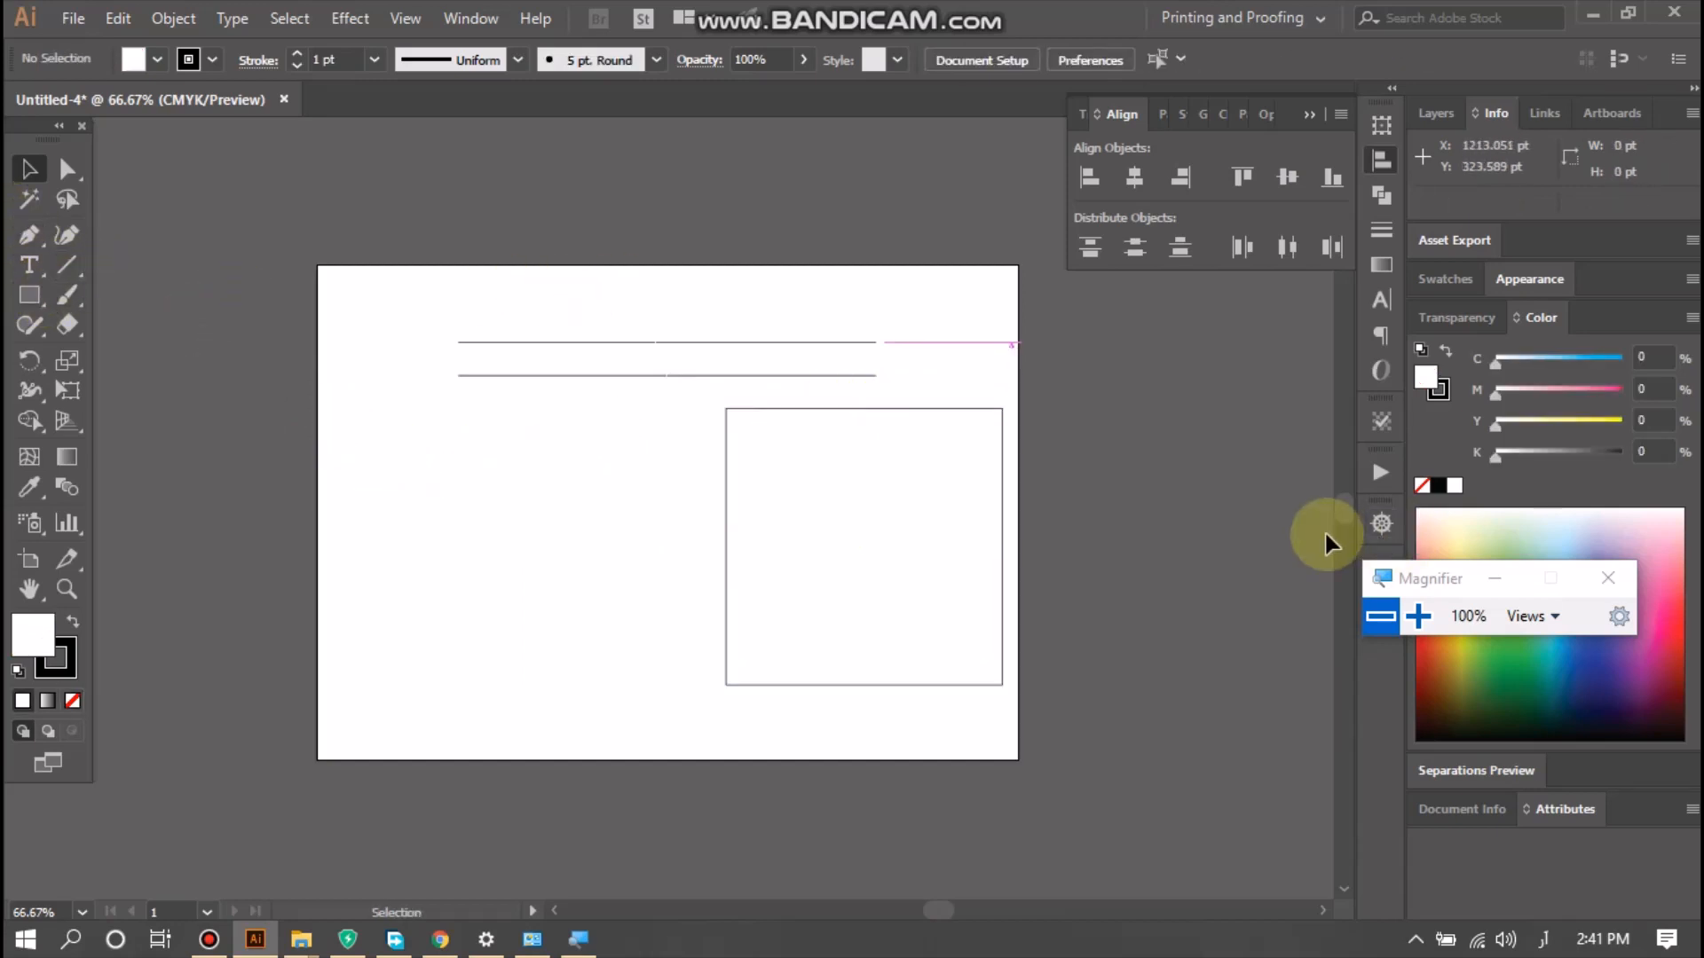
{"action": "left_click", "coordinate": [1418, 616]}
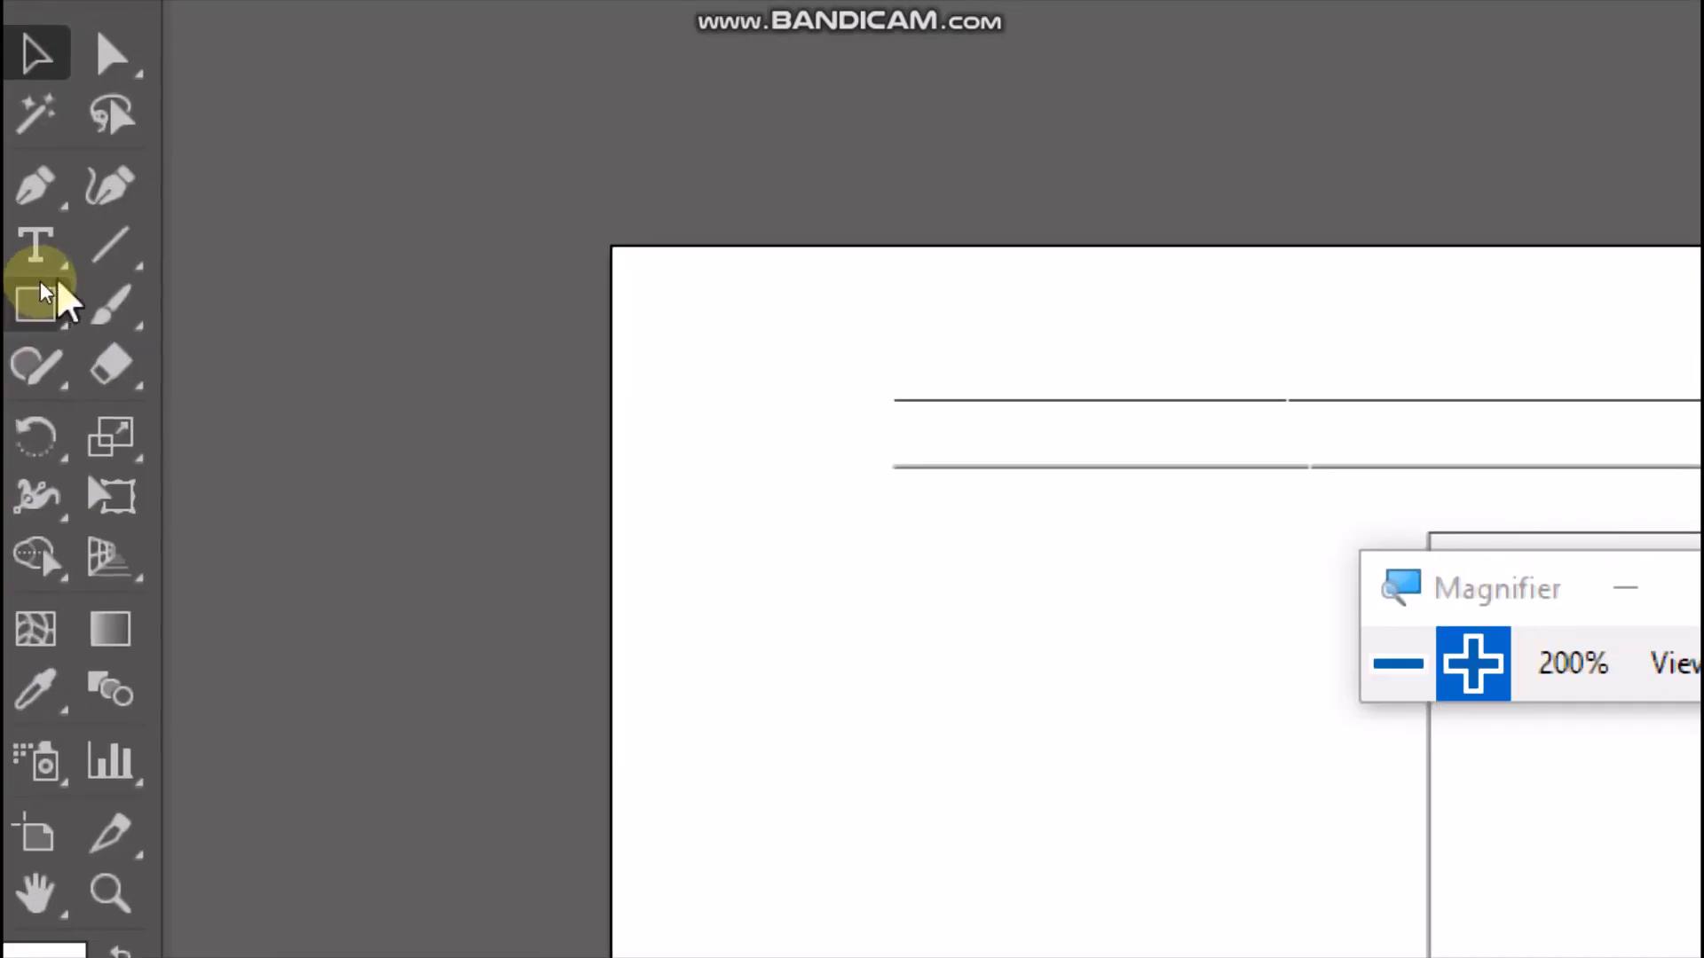
{"action": "left_click", "coordinate": [31, 305]}
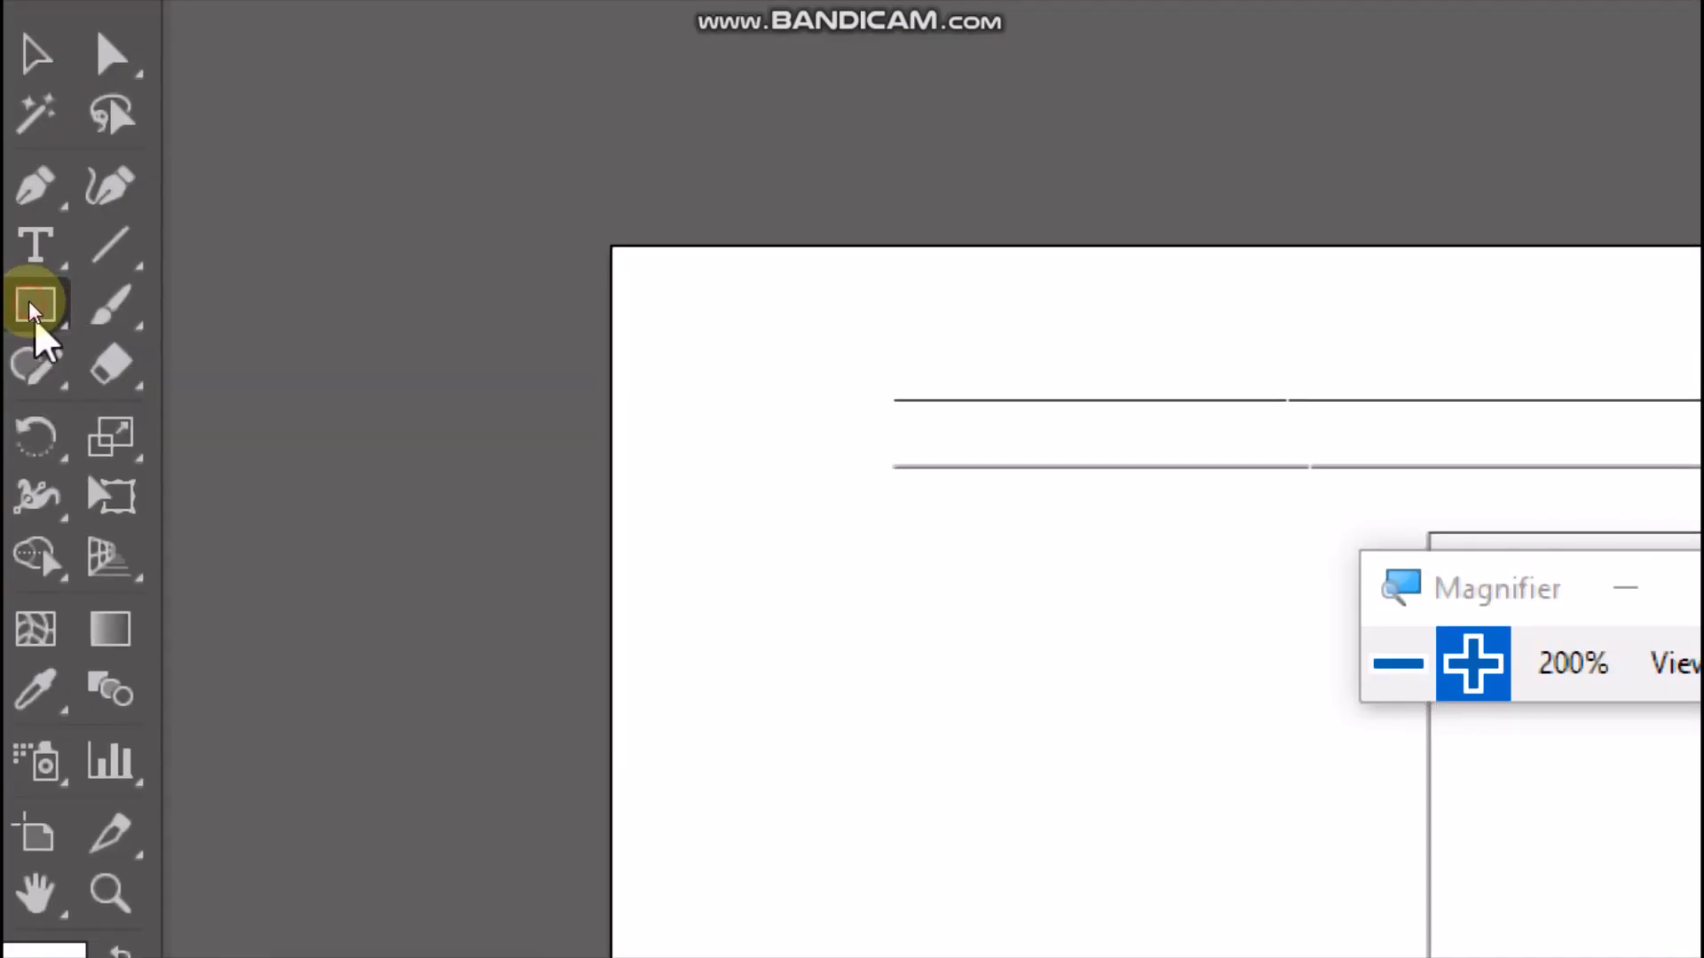
{"action": "left_click", "coordinate": [33, 306]}
{"action": "left_click", "coordinate": [238, 309]}
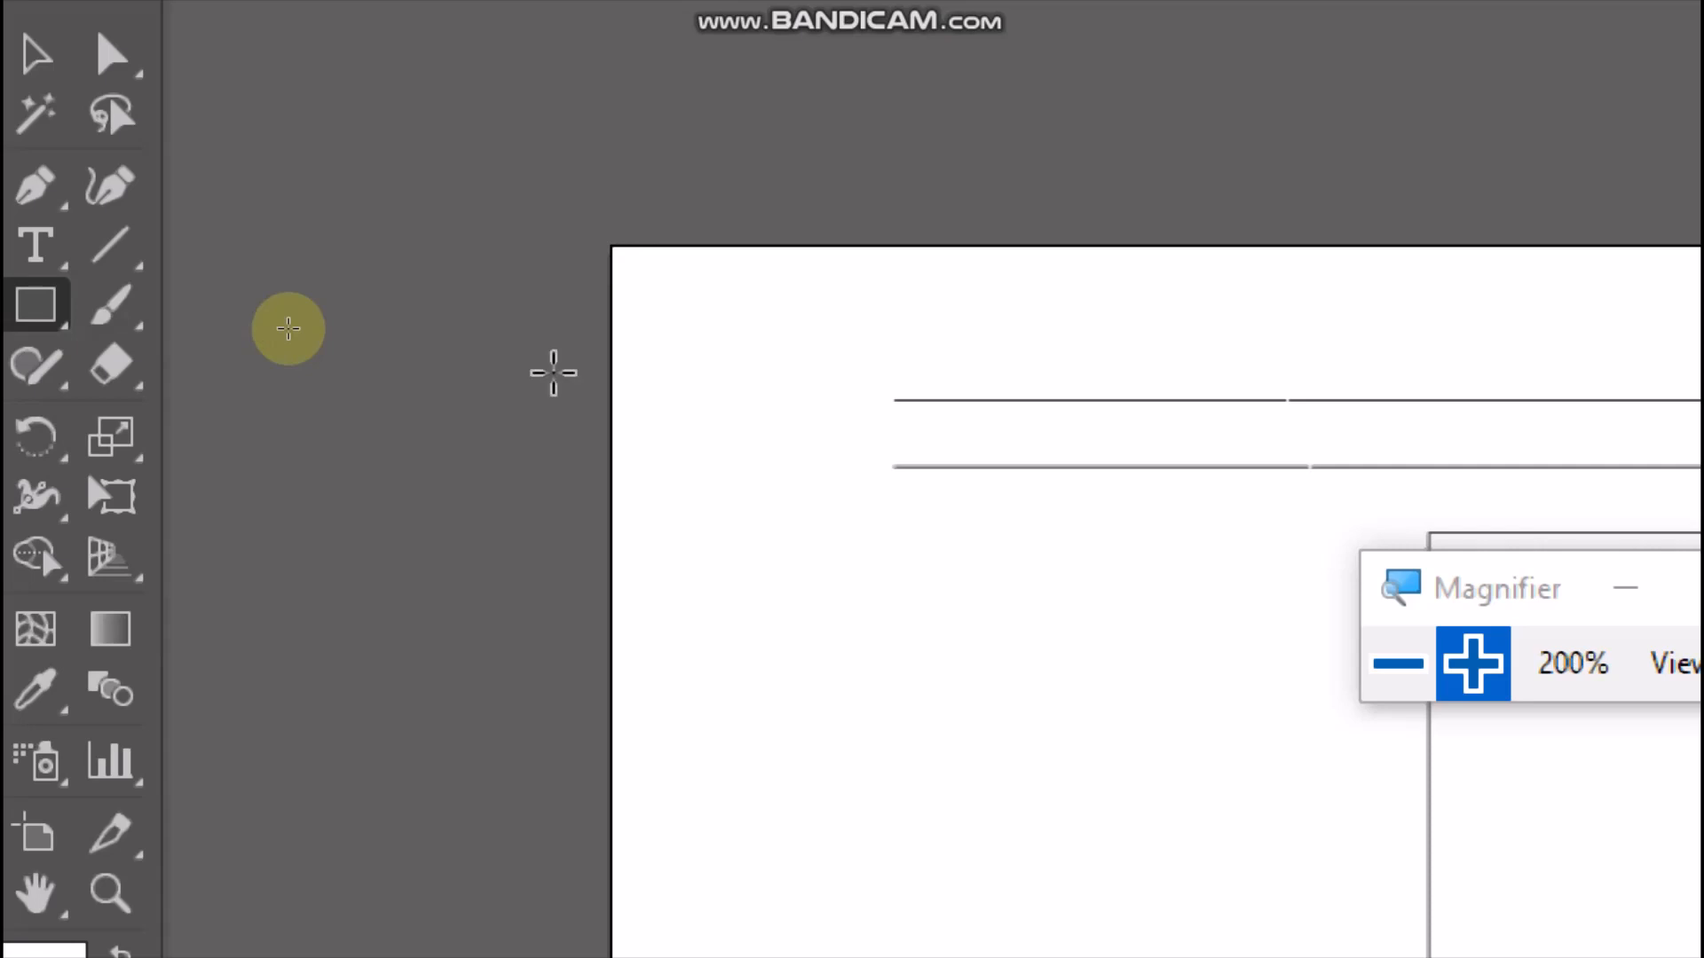
{"action": "key", "text": "super+minus"}
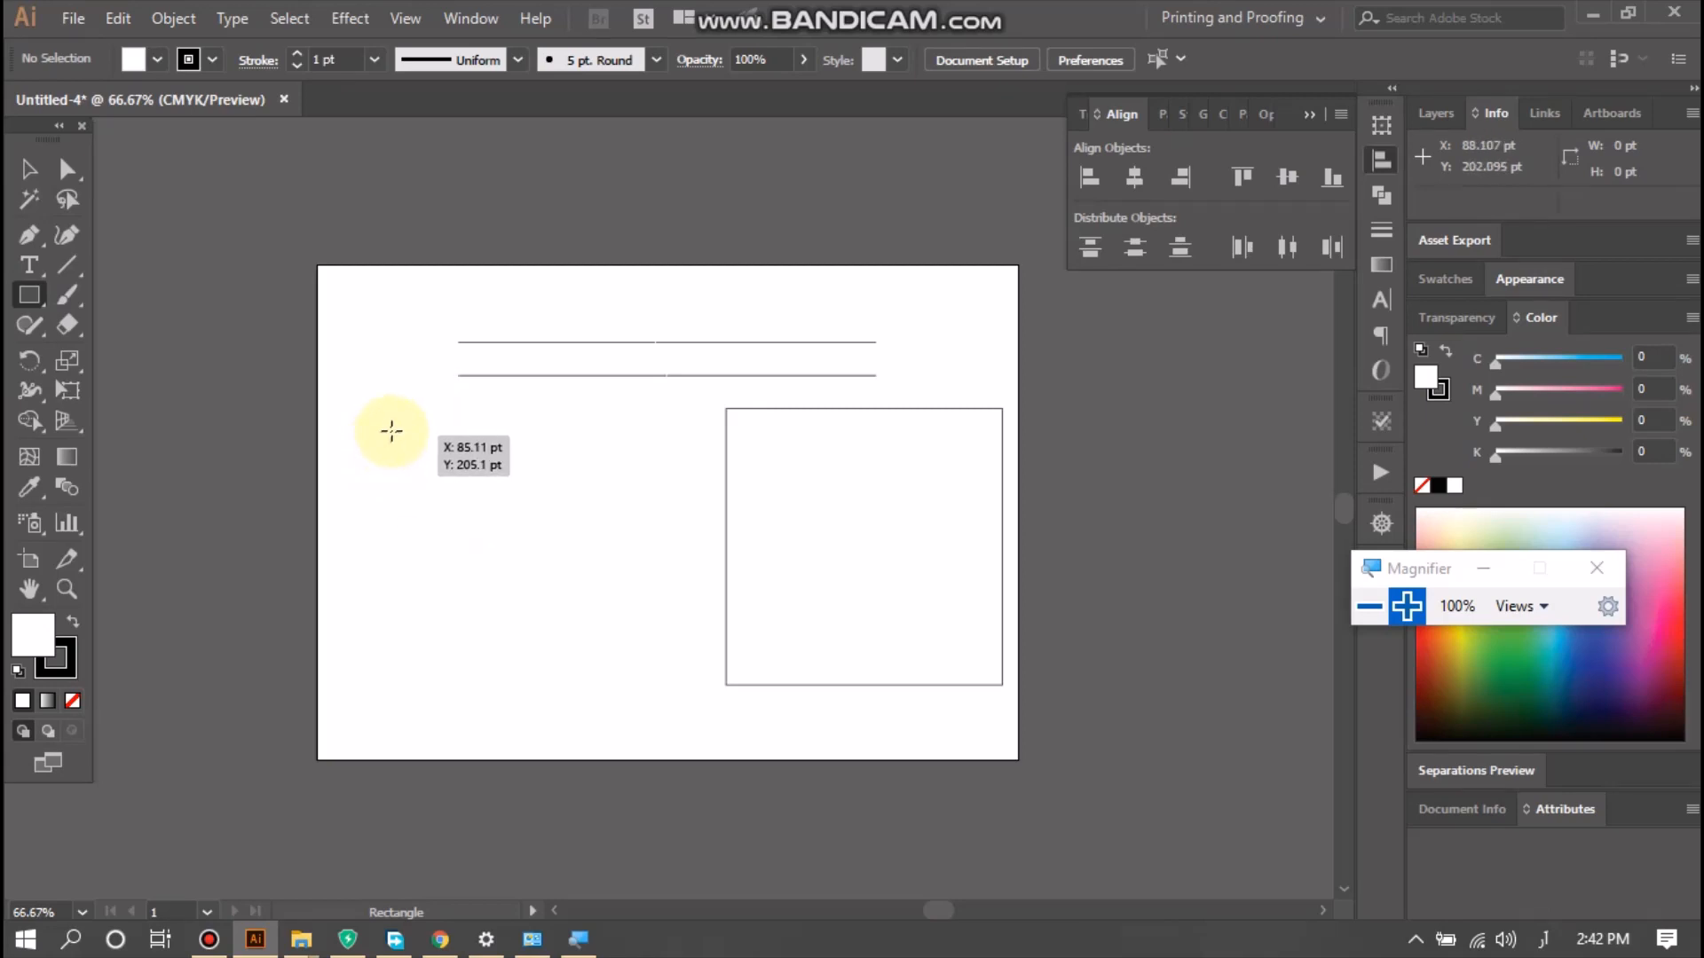
{"action": "left_click_drag", "start_coordinate": [391, 429], "coordinate": [596, 580]}
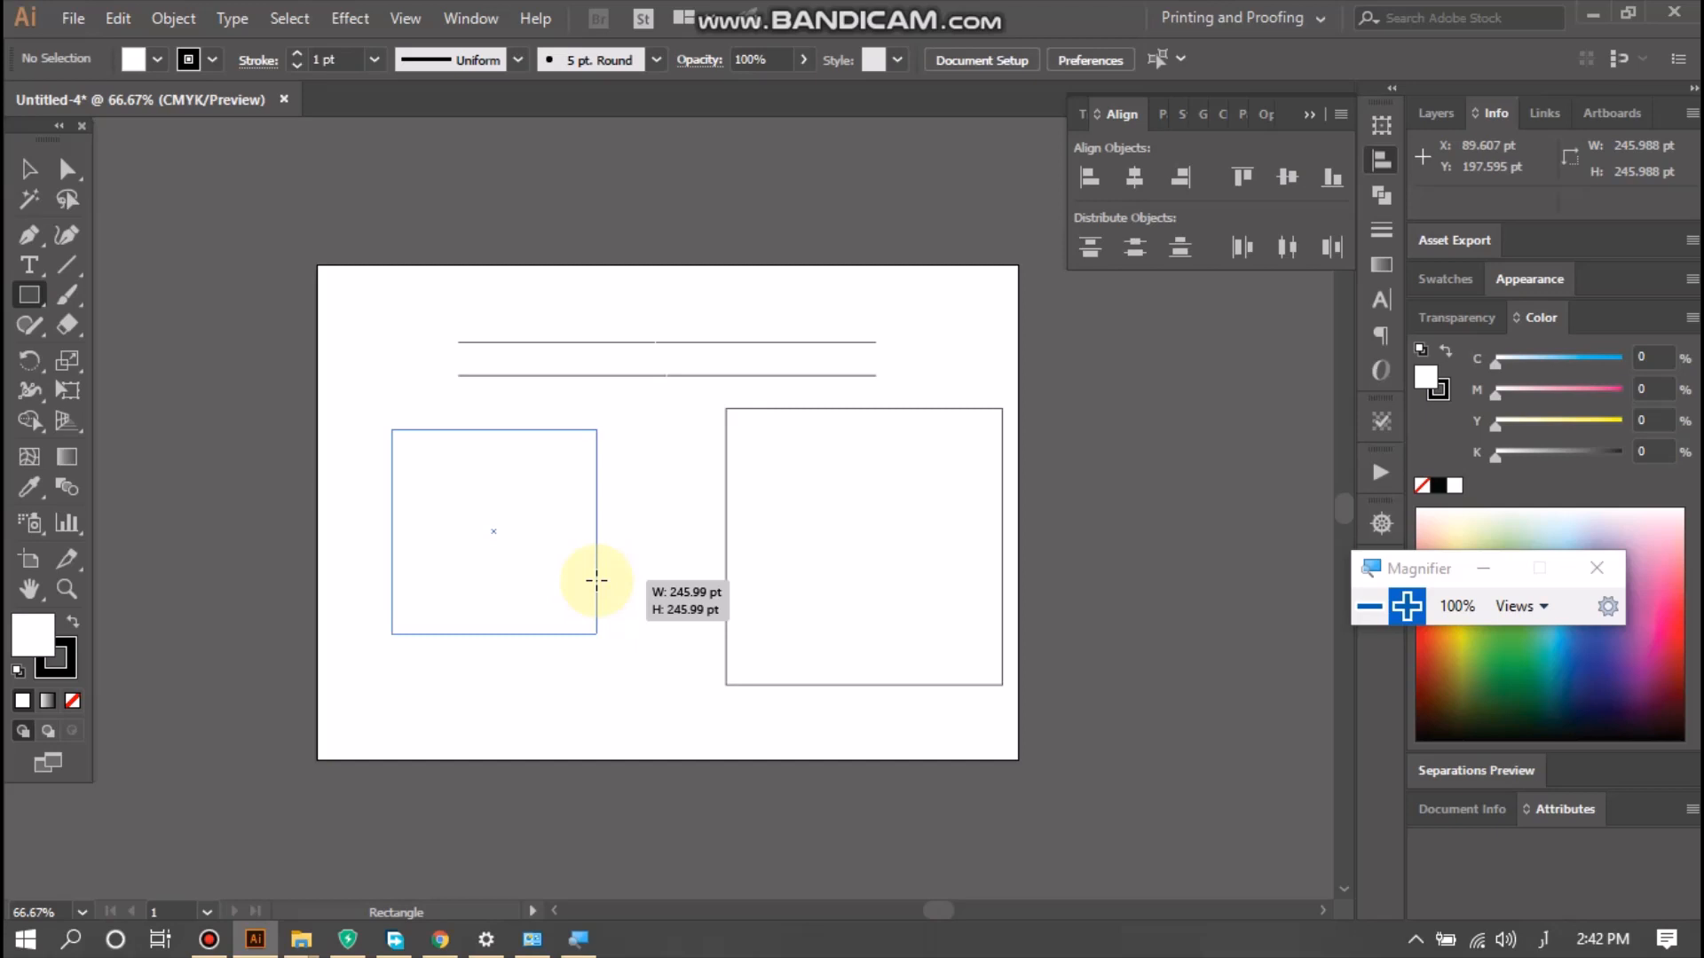
{"action": "mouse_move", "coordinate": [597, 582]}
{"action": "left_mouse_down"}
{"action": "mouse_move", "coordinate": [470, 510]}
{"action": "mouse_move", "coordinate": [608, 596]}
{"action": "left_mouse_up"}
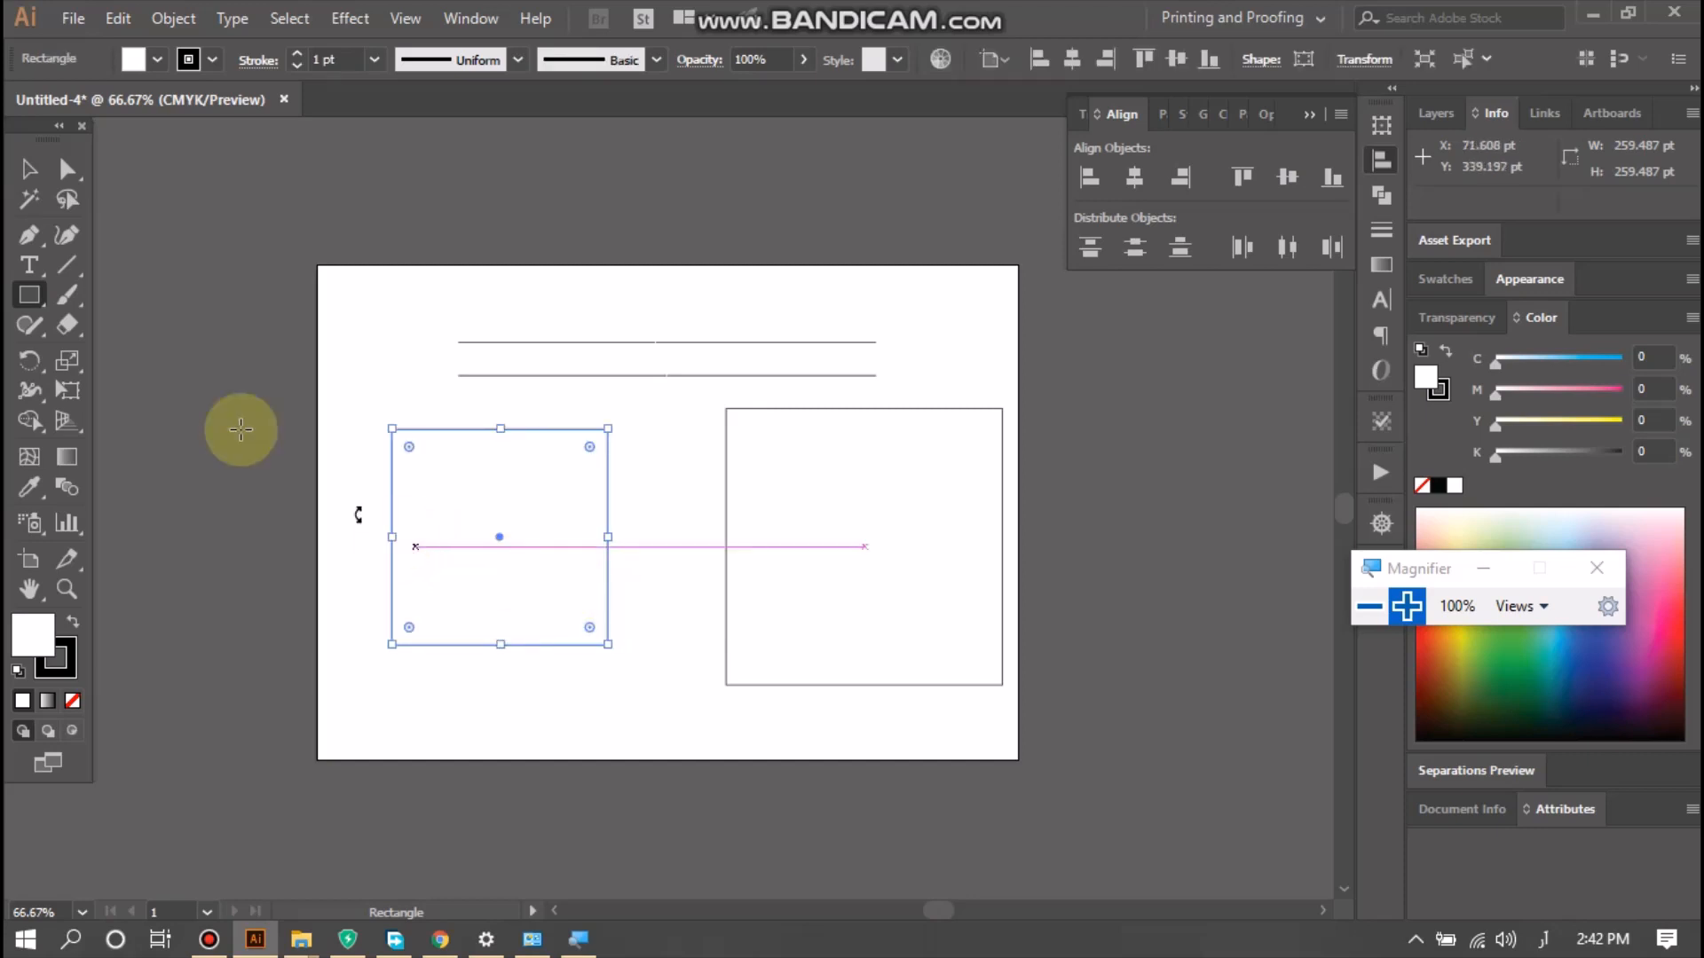
{"action": "left_click", "coordinate": [28, 168]}
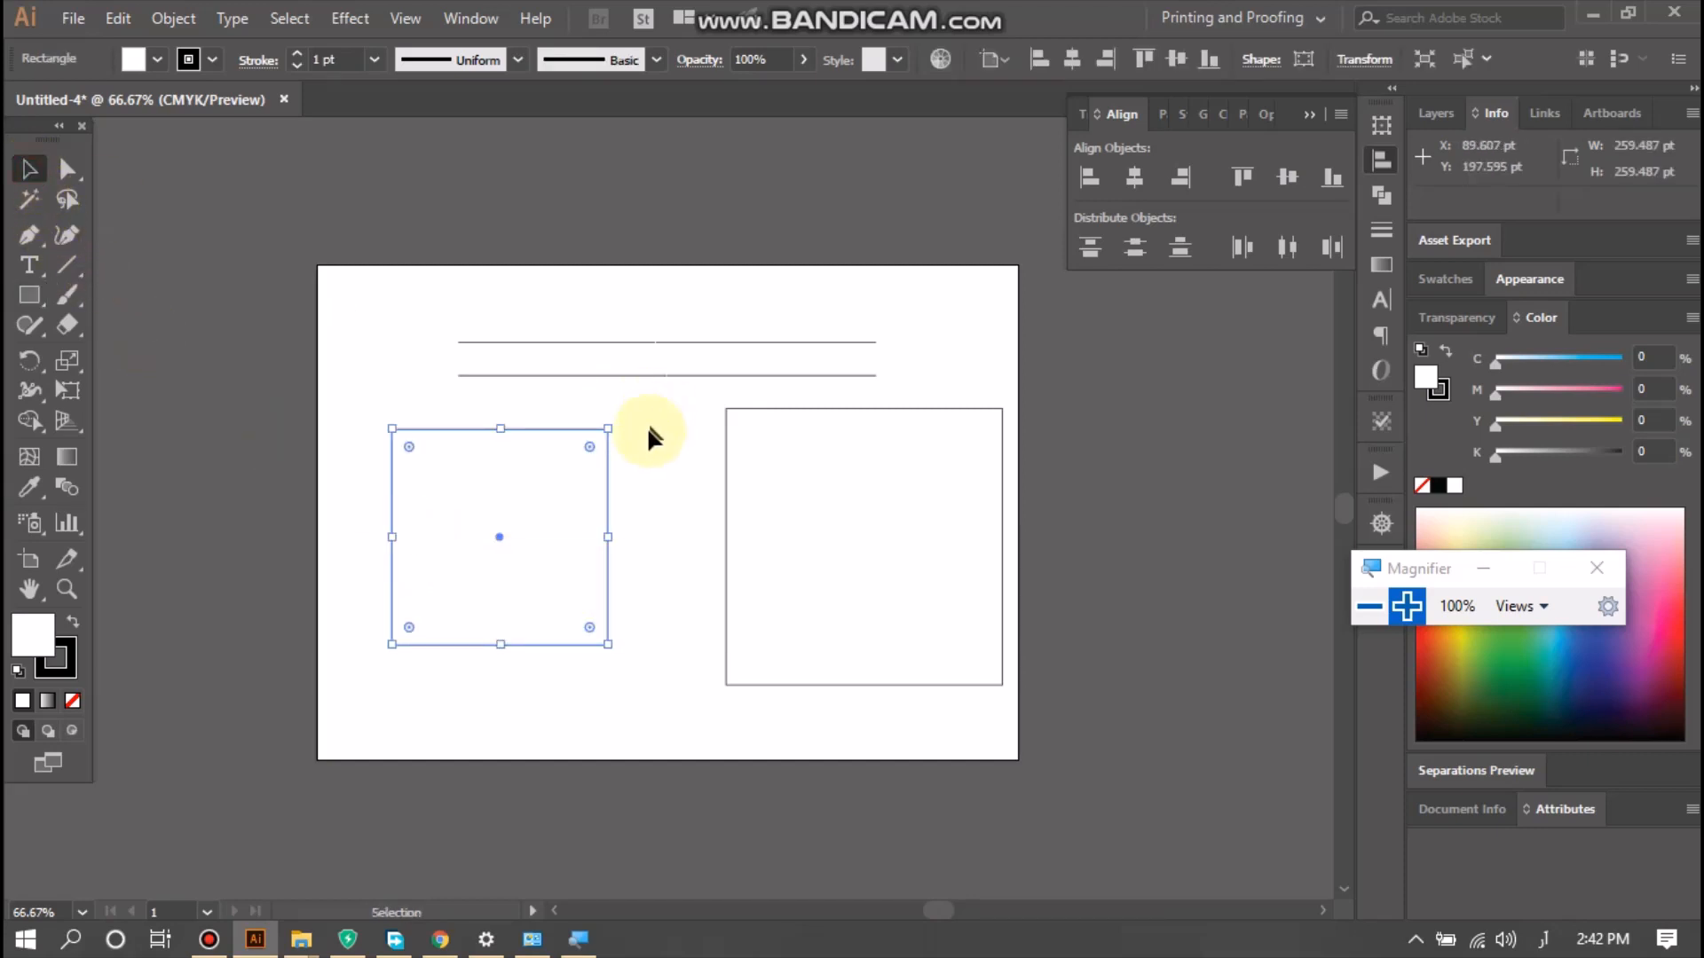
- Delete the larger square on the right side of the artboard
{"action": "left_click", "coordinate": [649, 429]}
{"action": "left_click", "coordinate": [739, 525]}
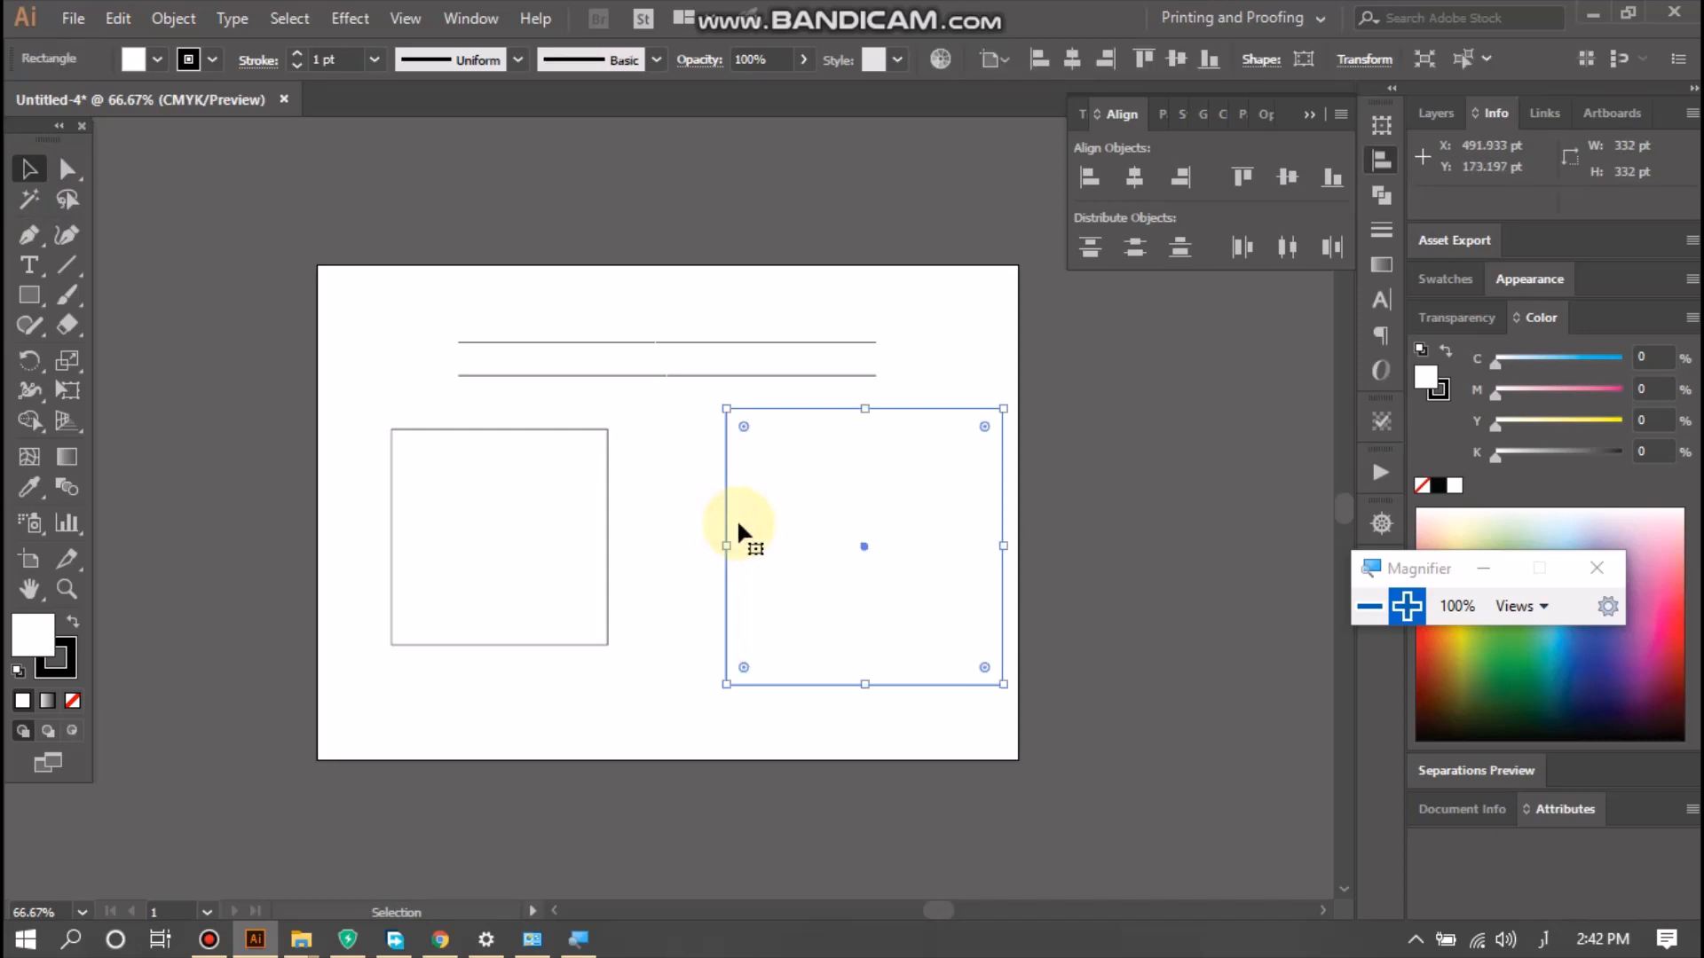
{"action": "key", "text": "Delete"}
- Centre the remaining square horizontally on the artboard
{"action": "left_click", "coordinate": [540, 440]}
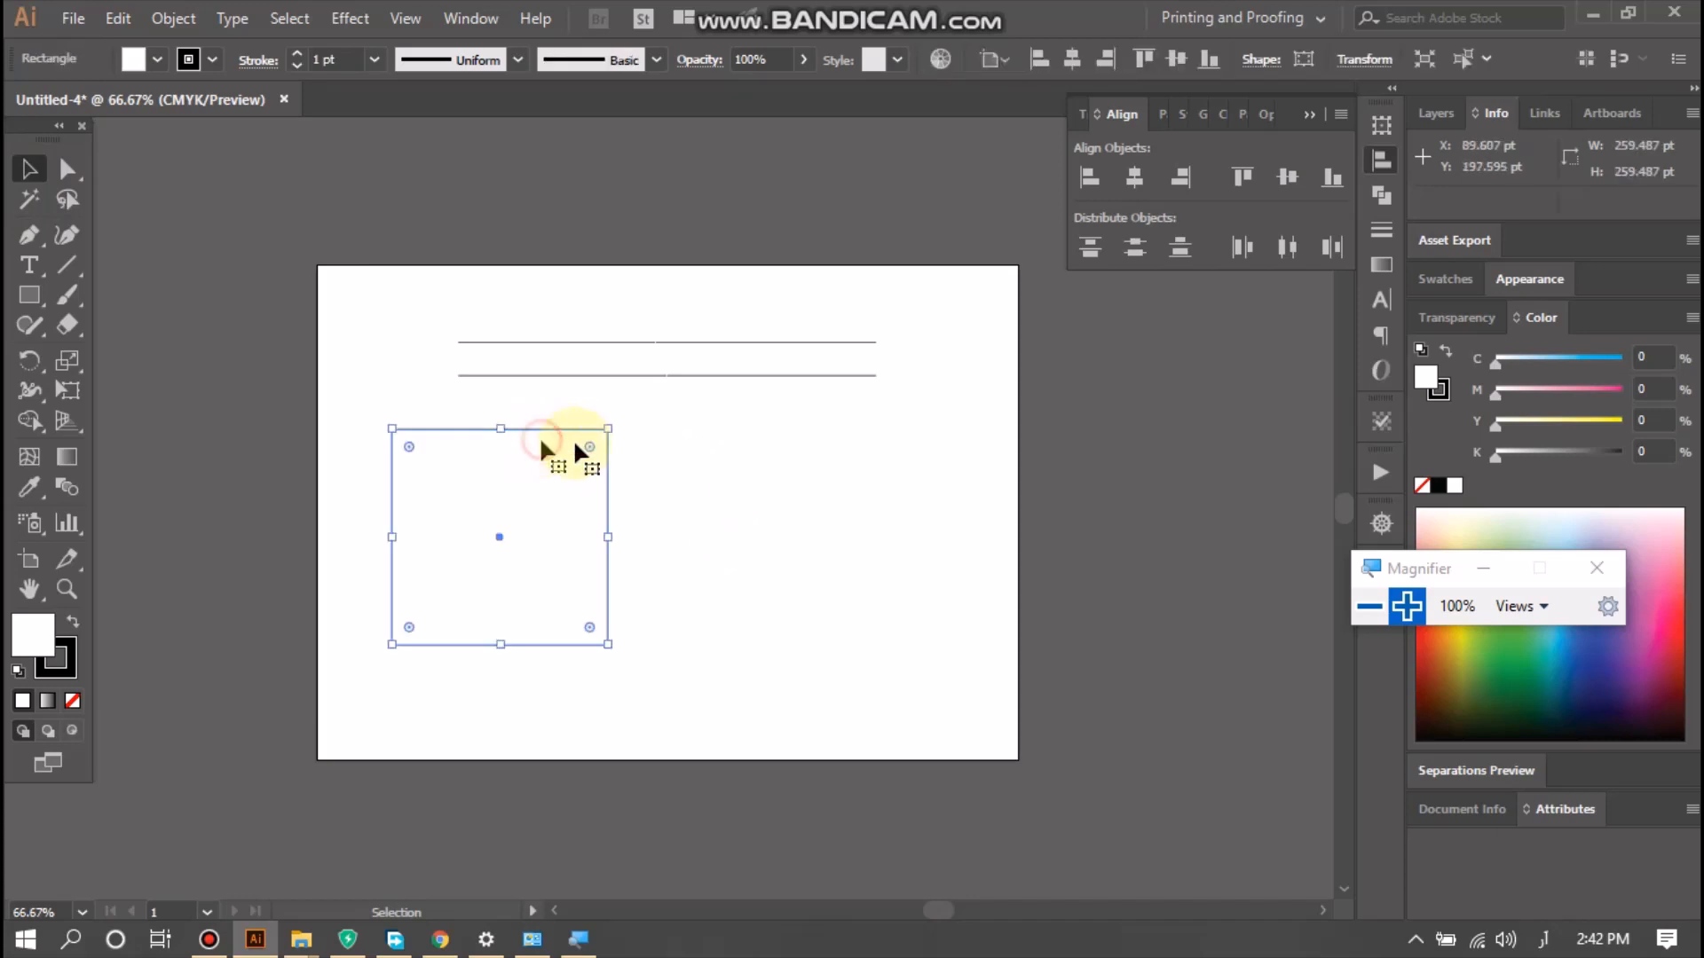
{"action": "left_click", "coordinate": [1124, 184]}
{"action": "left_click", "coordinate": [494, 547]}
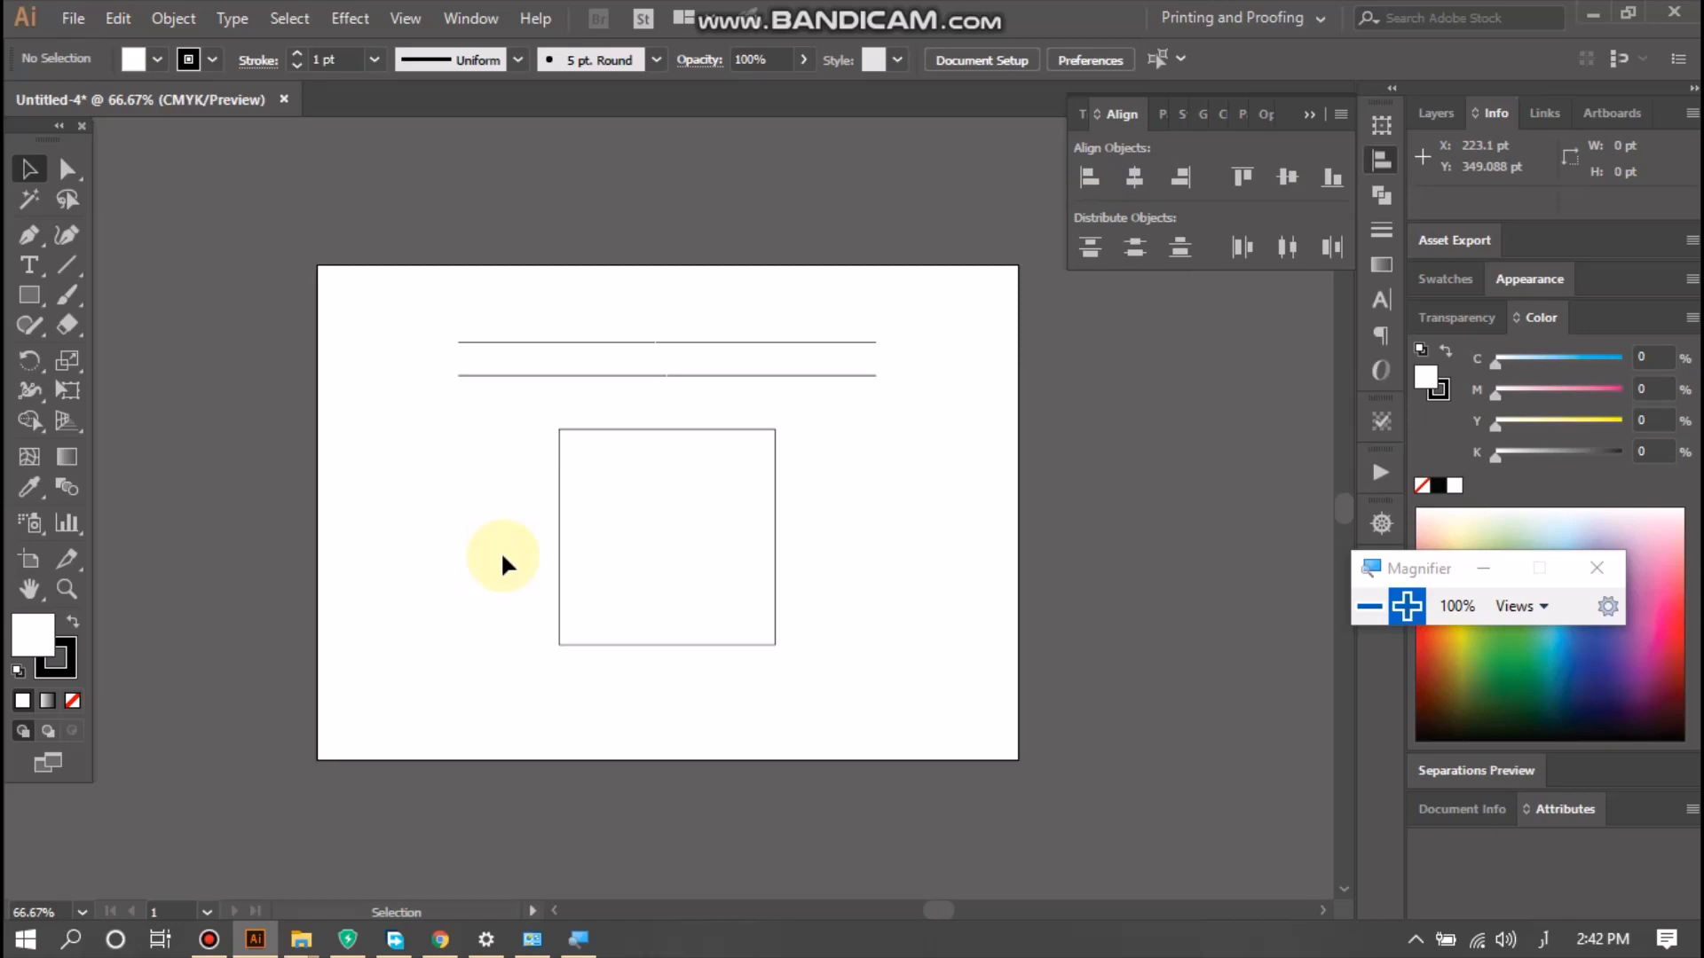
- Delete the segment of the lower horizontal line using the Direct Selection tool
{"action": "key", "text": "super+plus"}
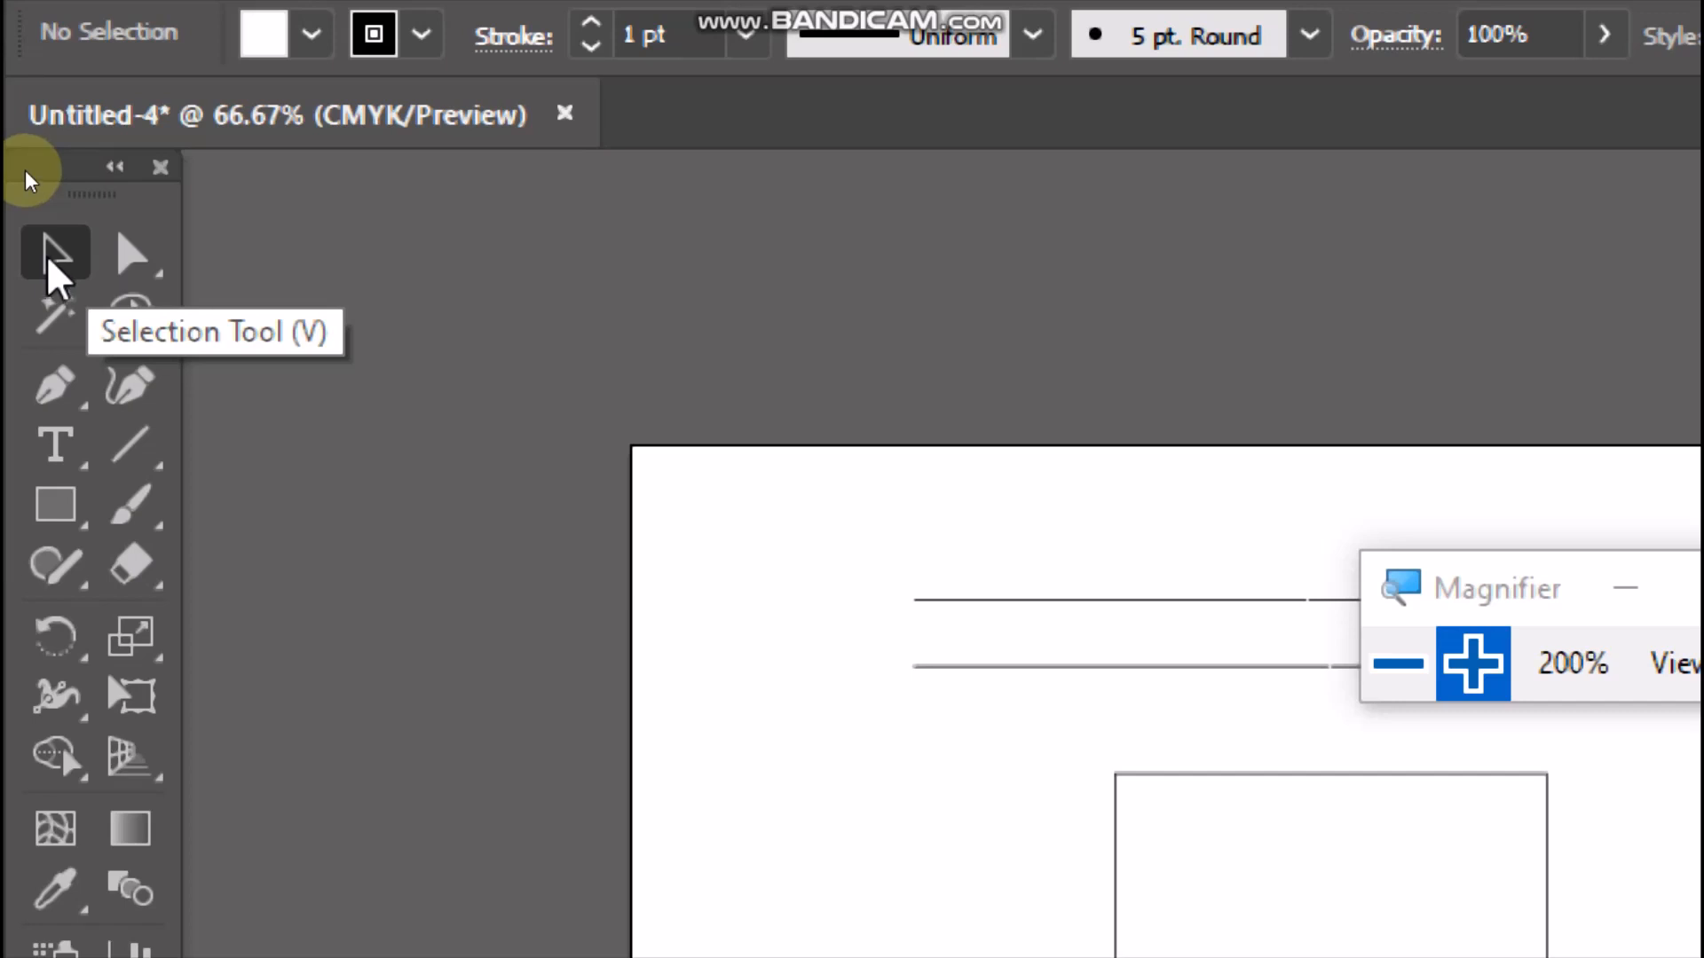
{"action": "left_click", "coordinate": [130, 257]}
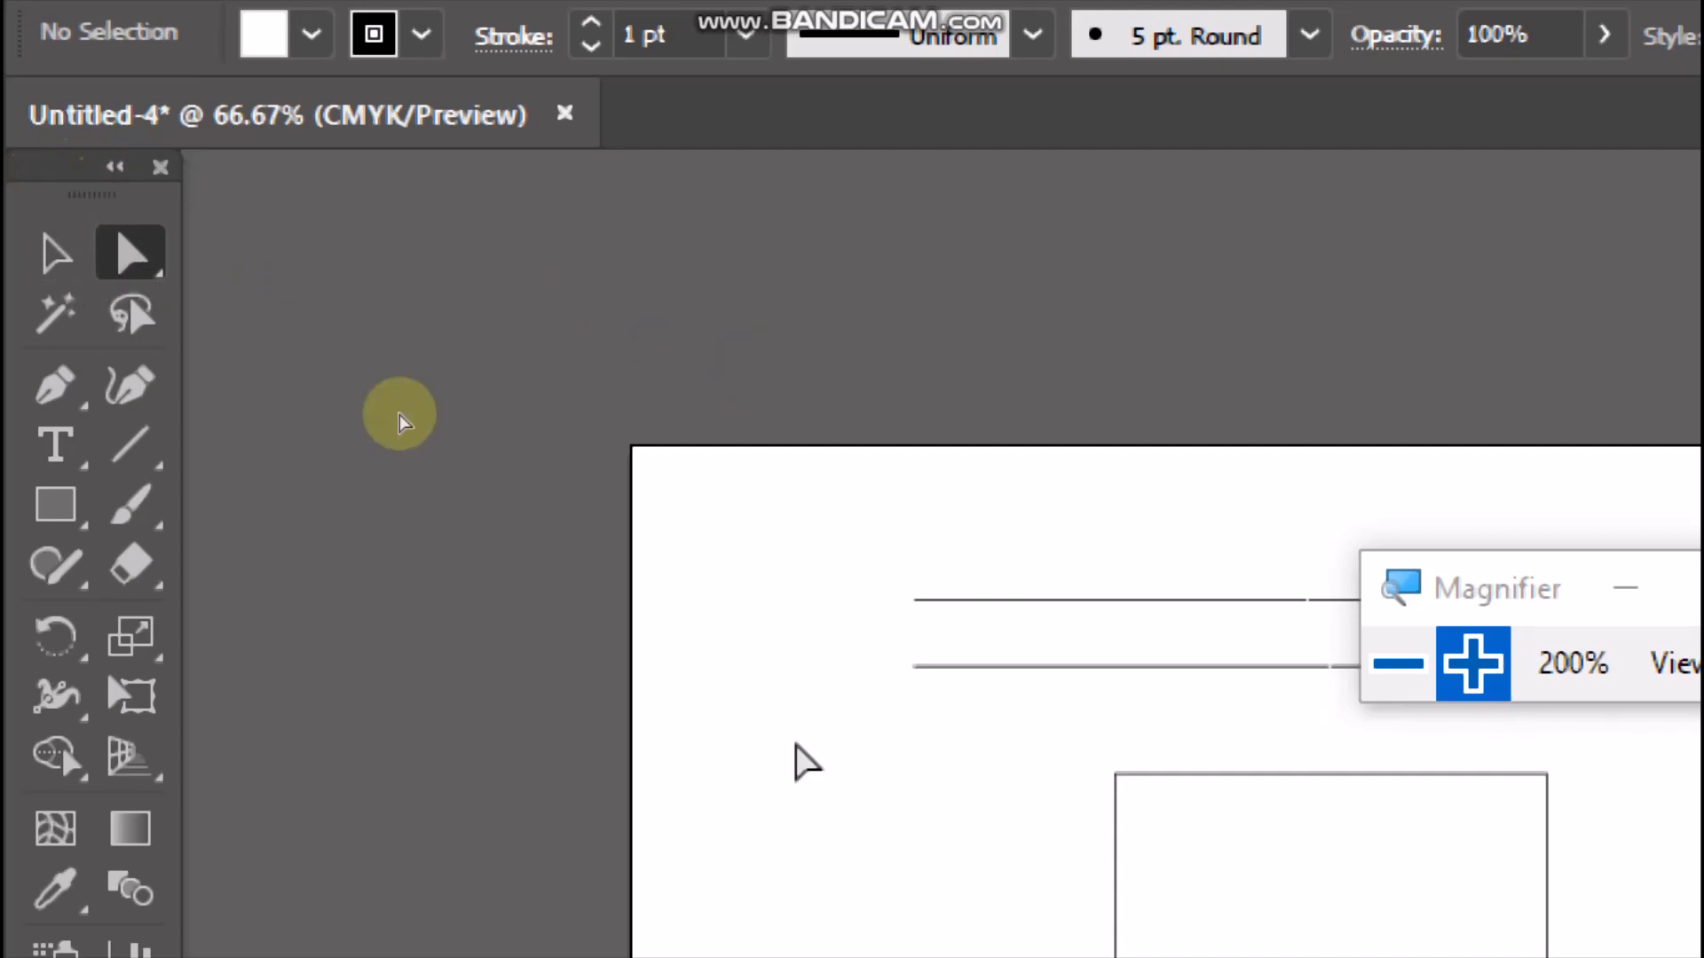
{"action": "key", "text": "super+minus"}
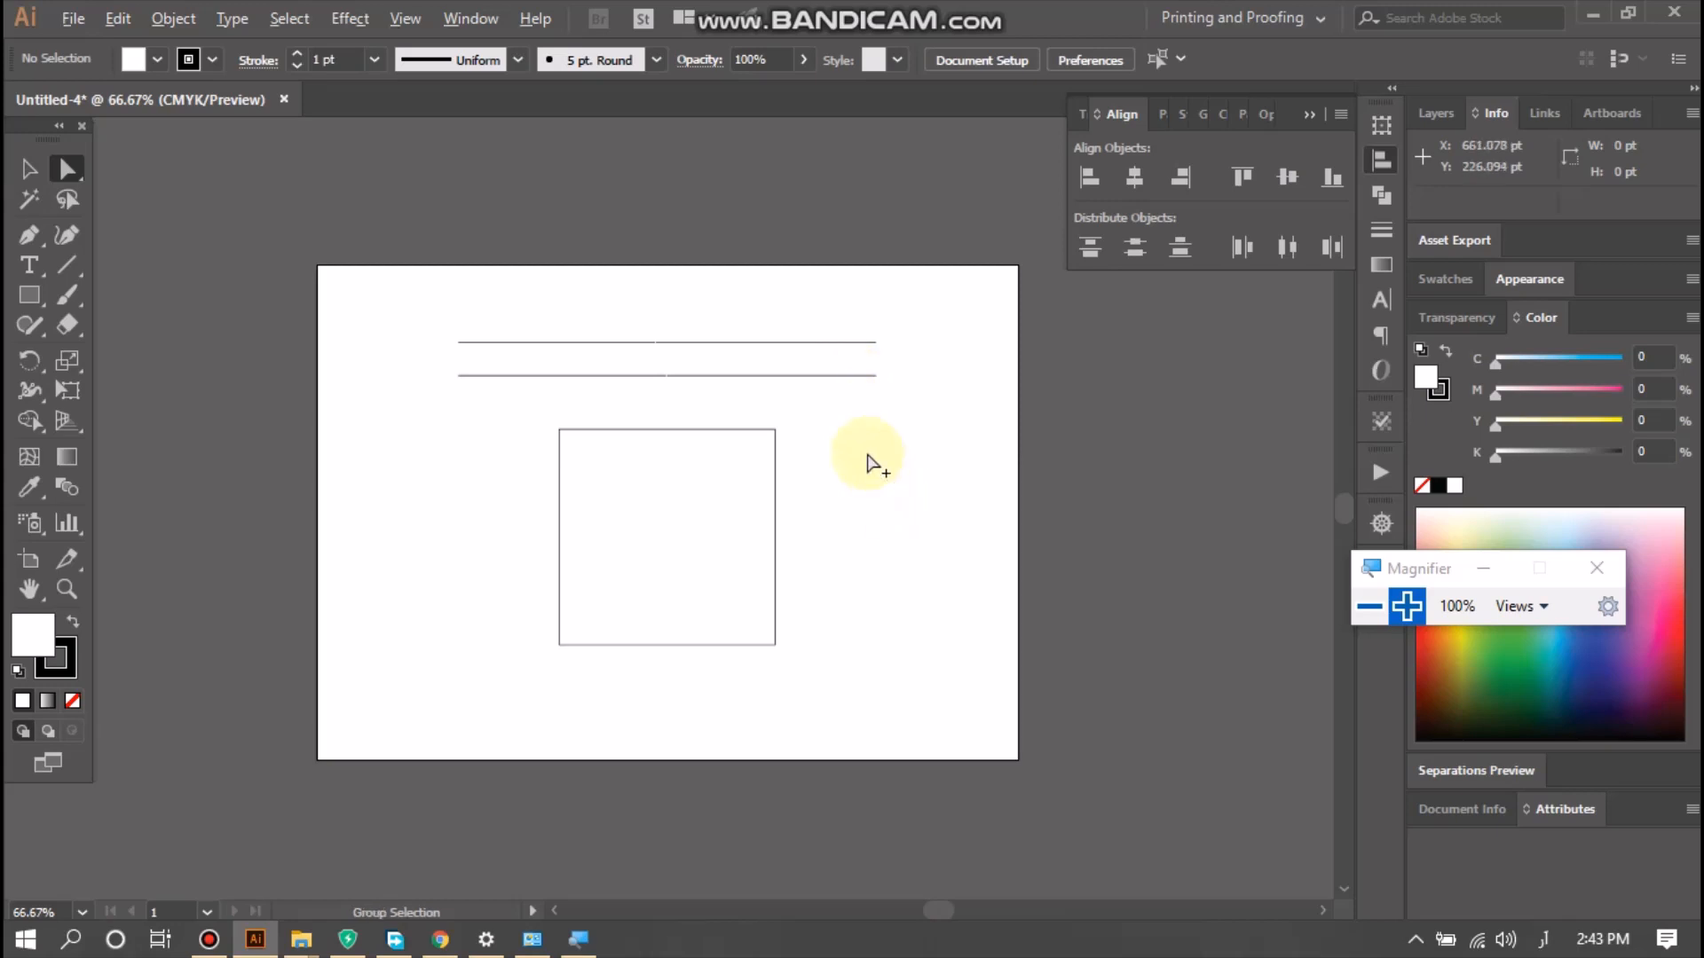
{"action": "scroll", "coordinate": [866, 454], "scroll_direction": "up", "scroll_amount": 2, "text": "alt"}
{"action": "scroll", "coordinate": [803, 413], "scroll_direction": "up", "scroll_amount": 1, "text": "alt"}
{"action": "left_click", "coordinate": [698, 346]}
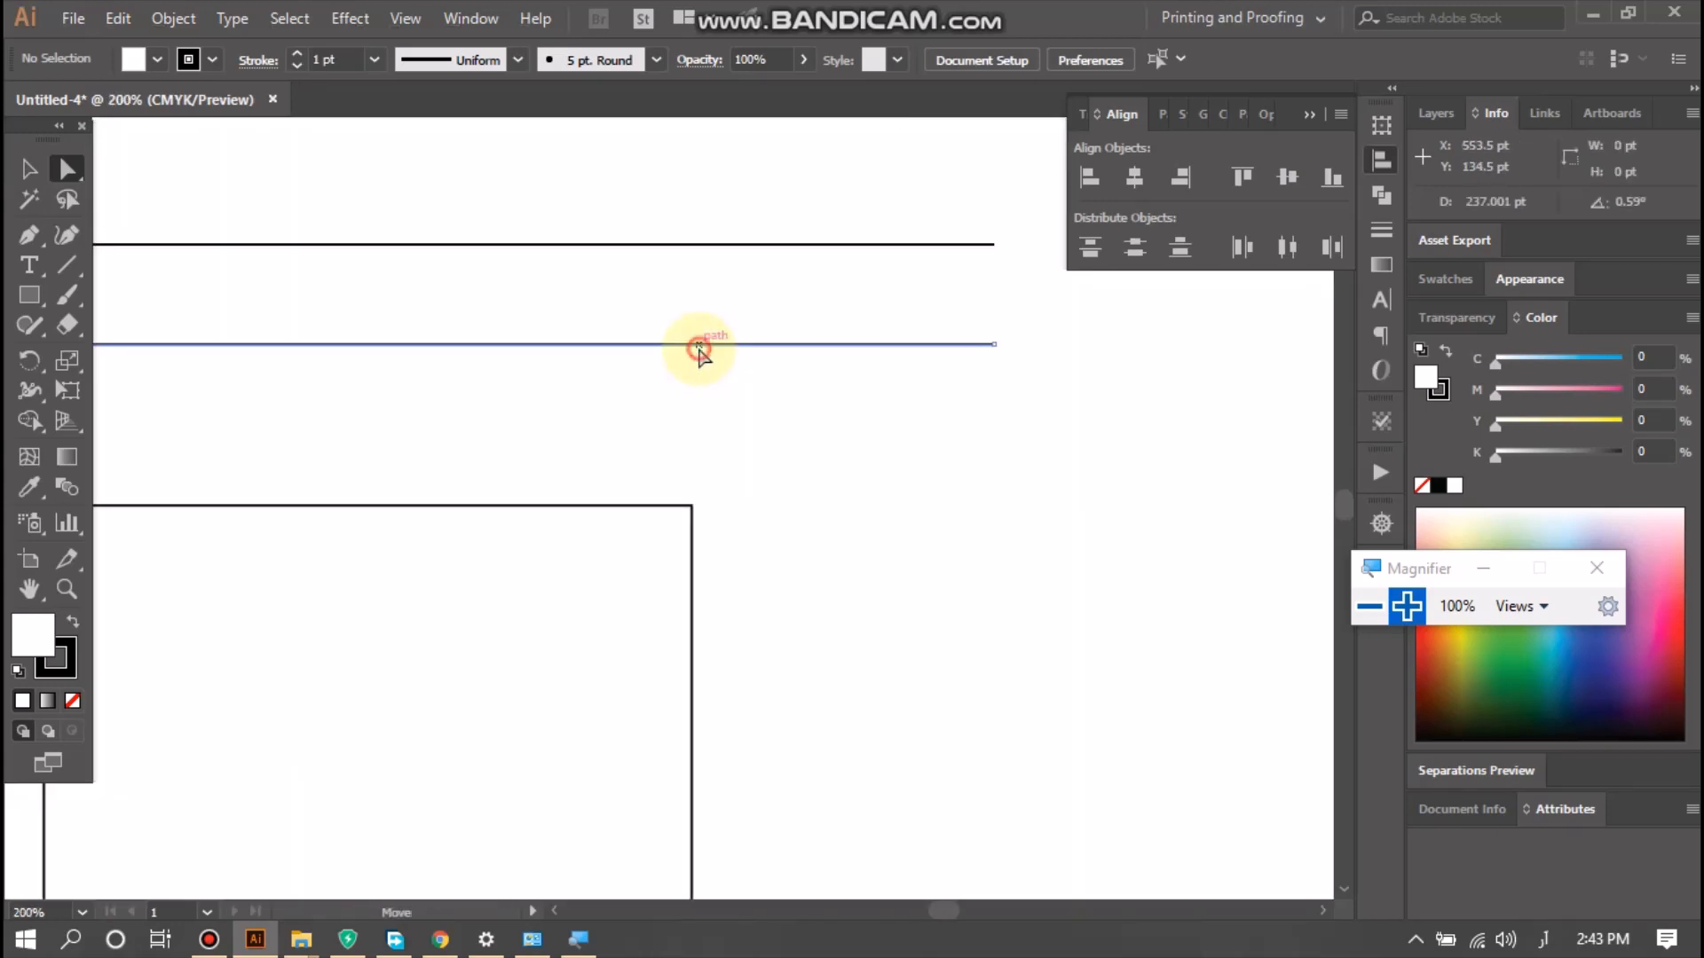
{"action": "key", "text": "Delete"}
- Select the upper horizontal line with the Direct Selection tool and examine the anchor points at its ends
{"action": "left_click_drag", "start_coordinate": [634, 356], "coordinate": [980, 578]}
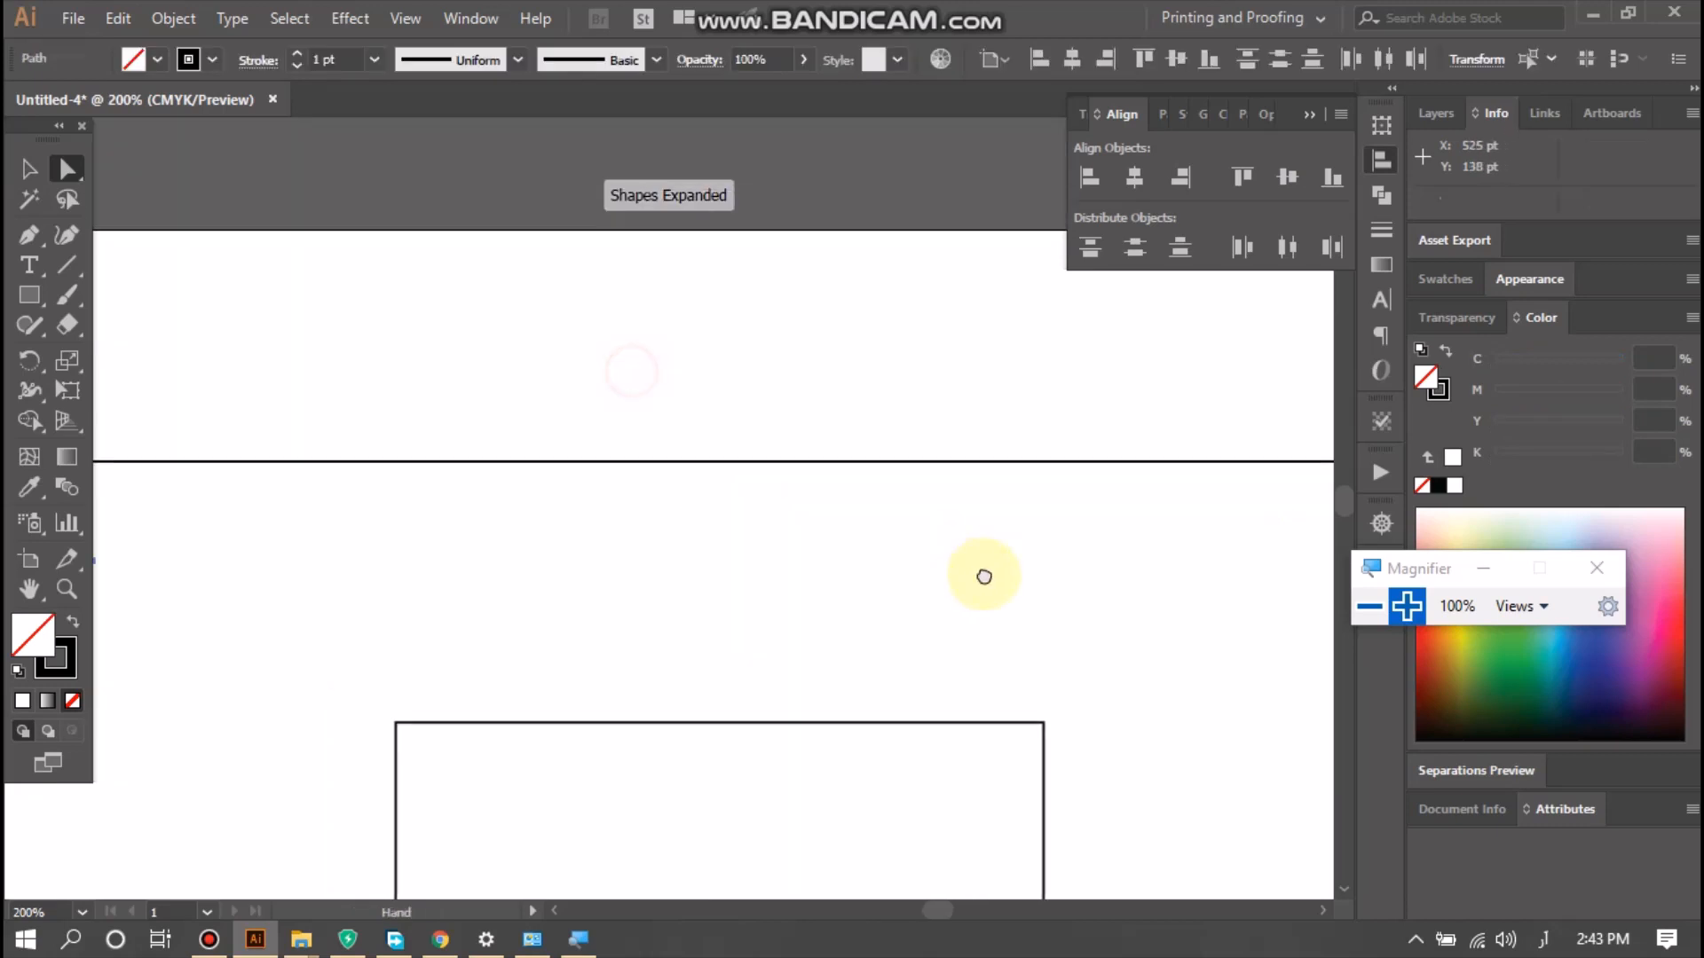
{"action": "scroll", "coordinate": [858, 543], "scroll_direction": "down", "scroll_amount": 1, "text": "alt"}
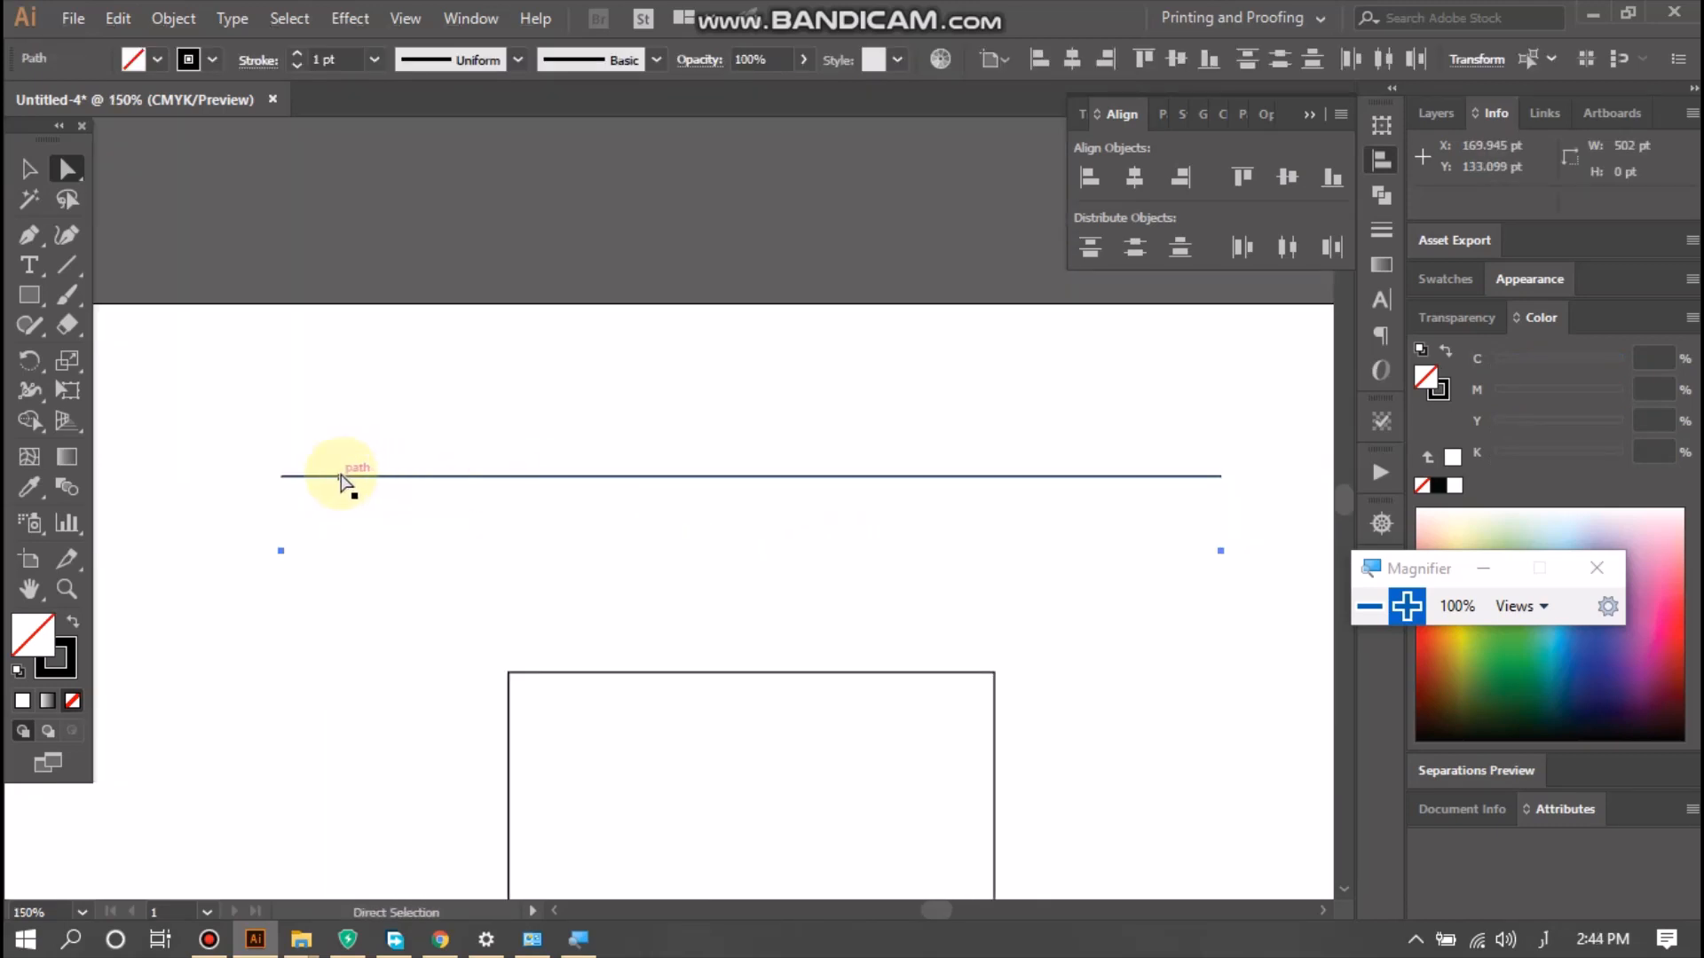
{"action": "left_click", "coordinate": [655, 478]}
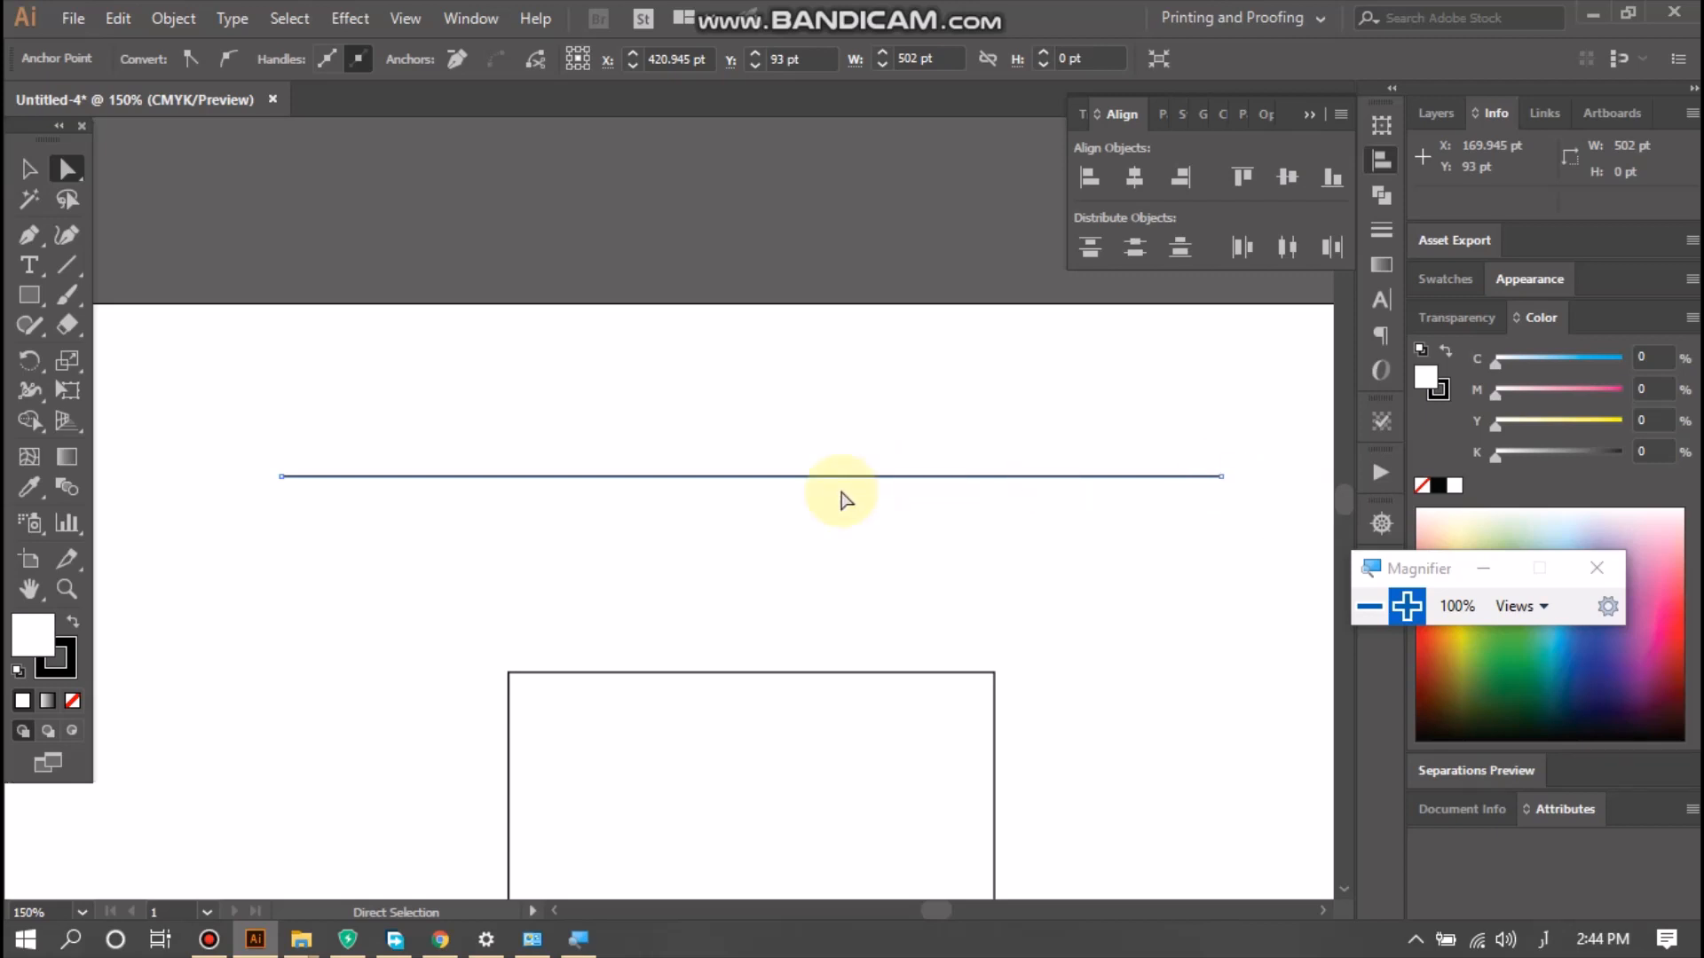
{"action": "left_click_drag", "start_coordinate": [1222, 479], "coordinate": [1221, 479]}
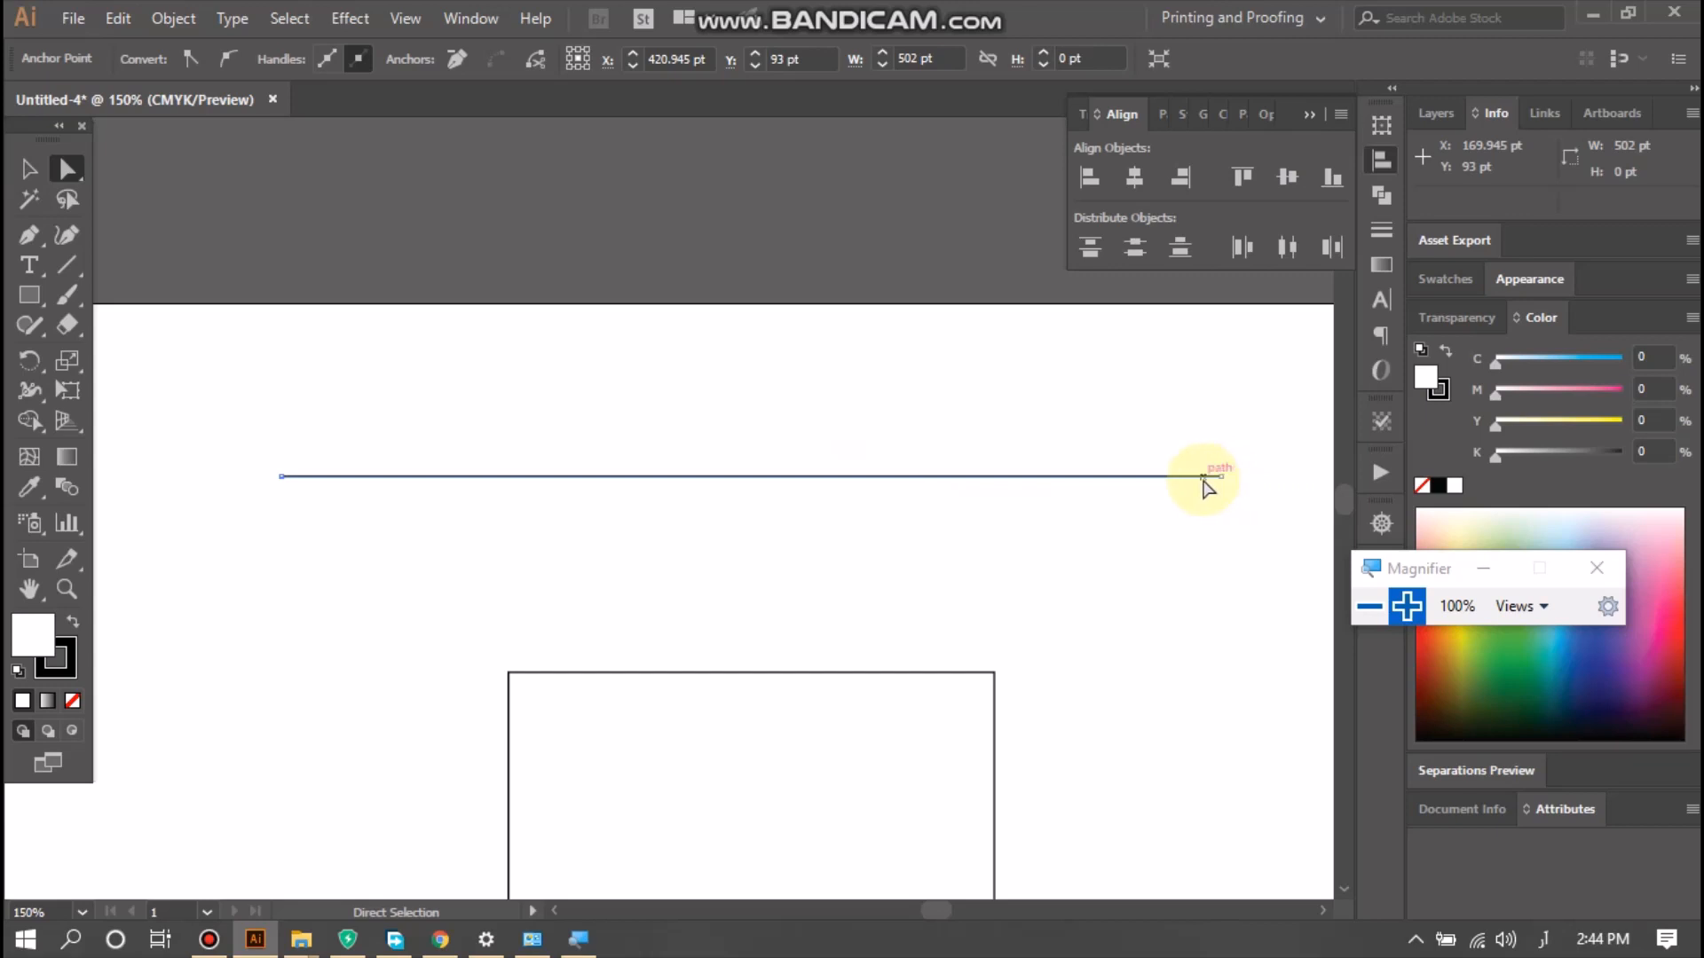
{"action": "key", "text": "super+plus"}
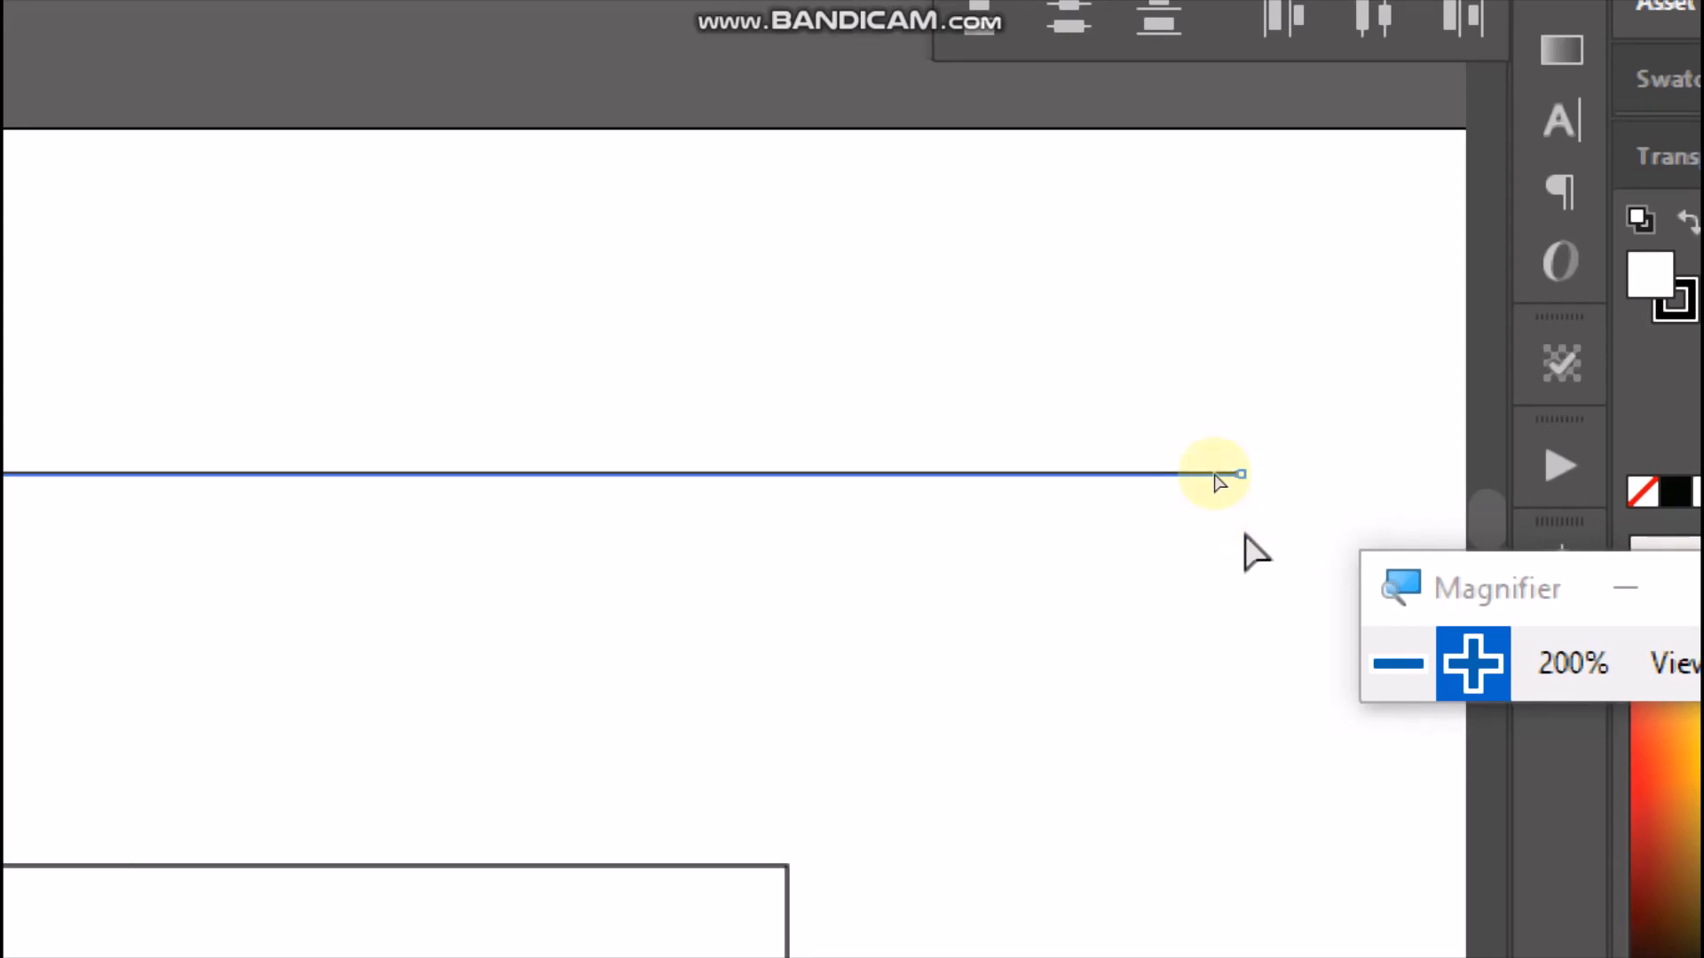
{"action": "left_click_drag", "start_coordinate": [1222, 479], "coordinate": [1222, 479]}
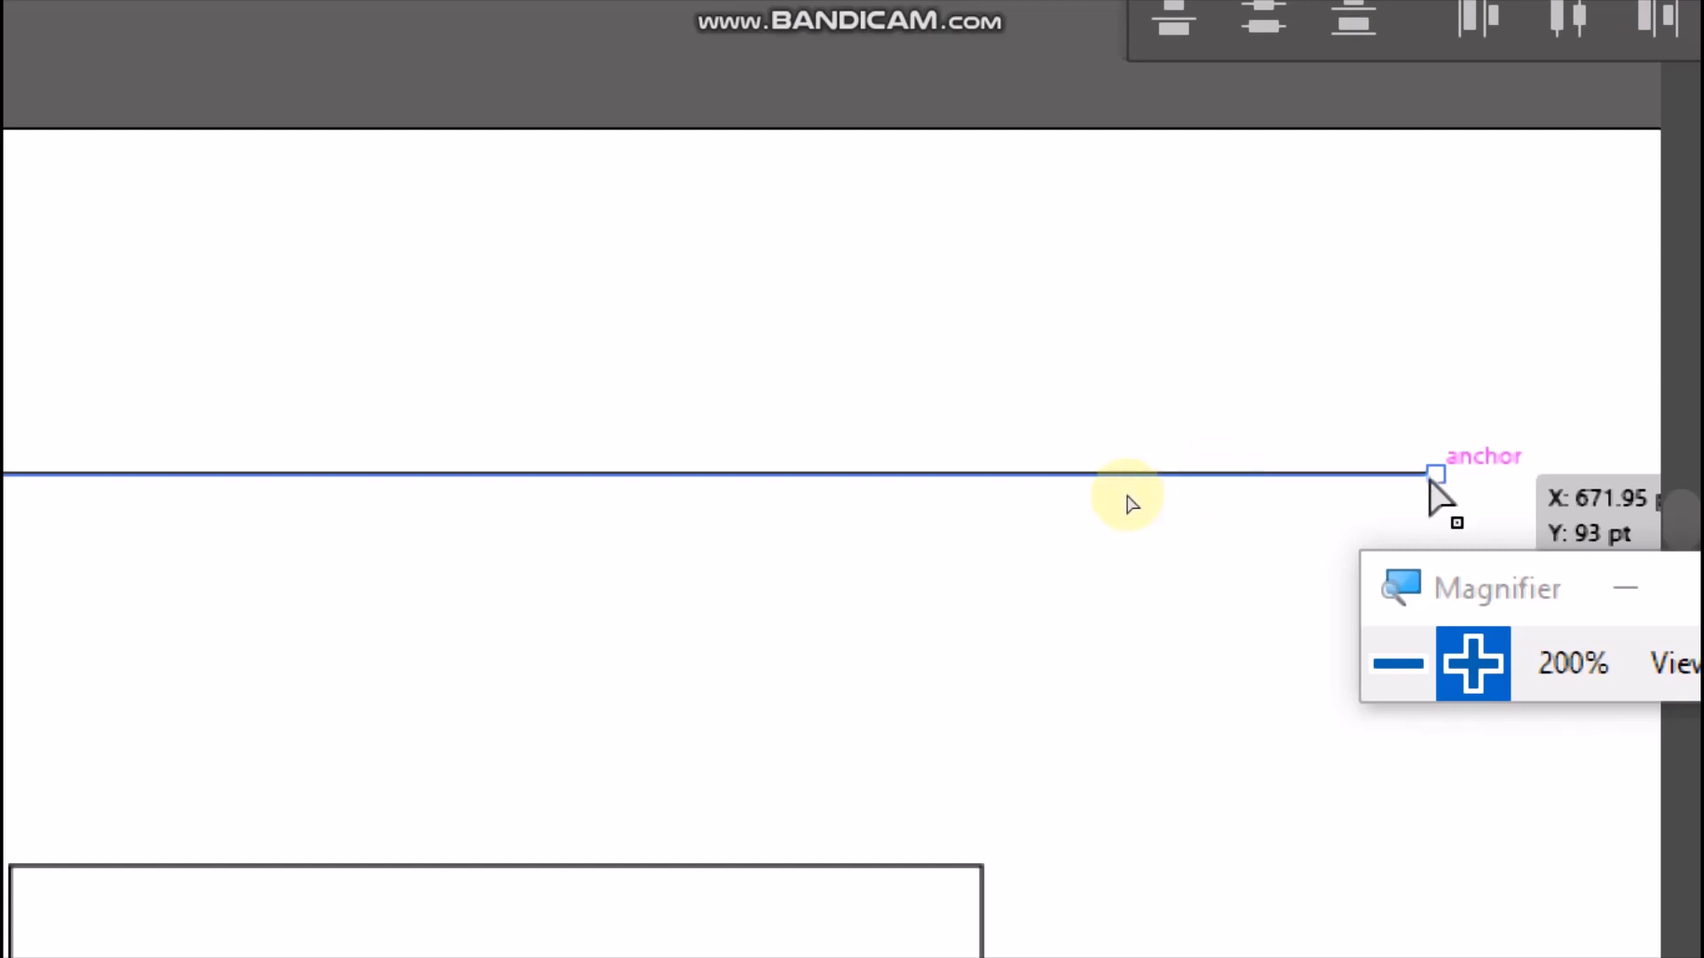
{"action": "scroll", "coordinate": [779, 551], "scroll_direction": "down", "scroll_amount": 2}
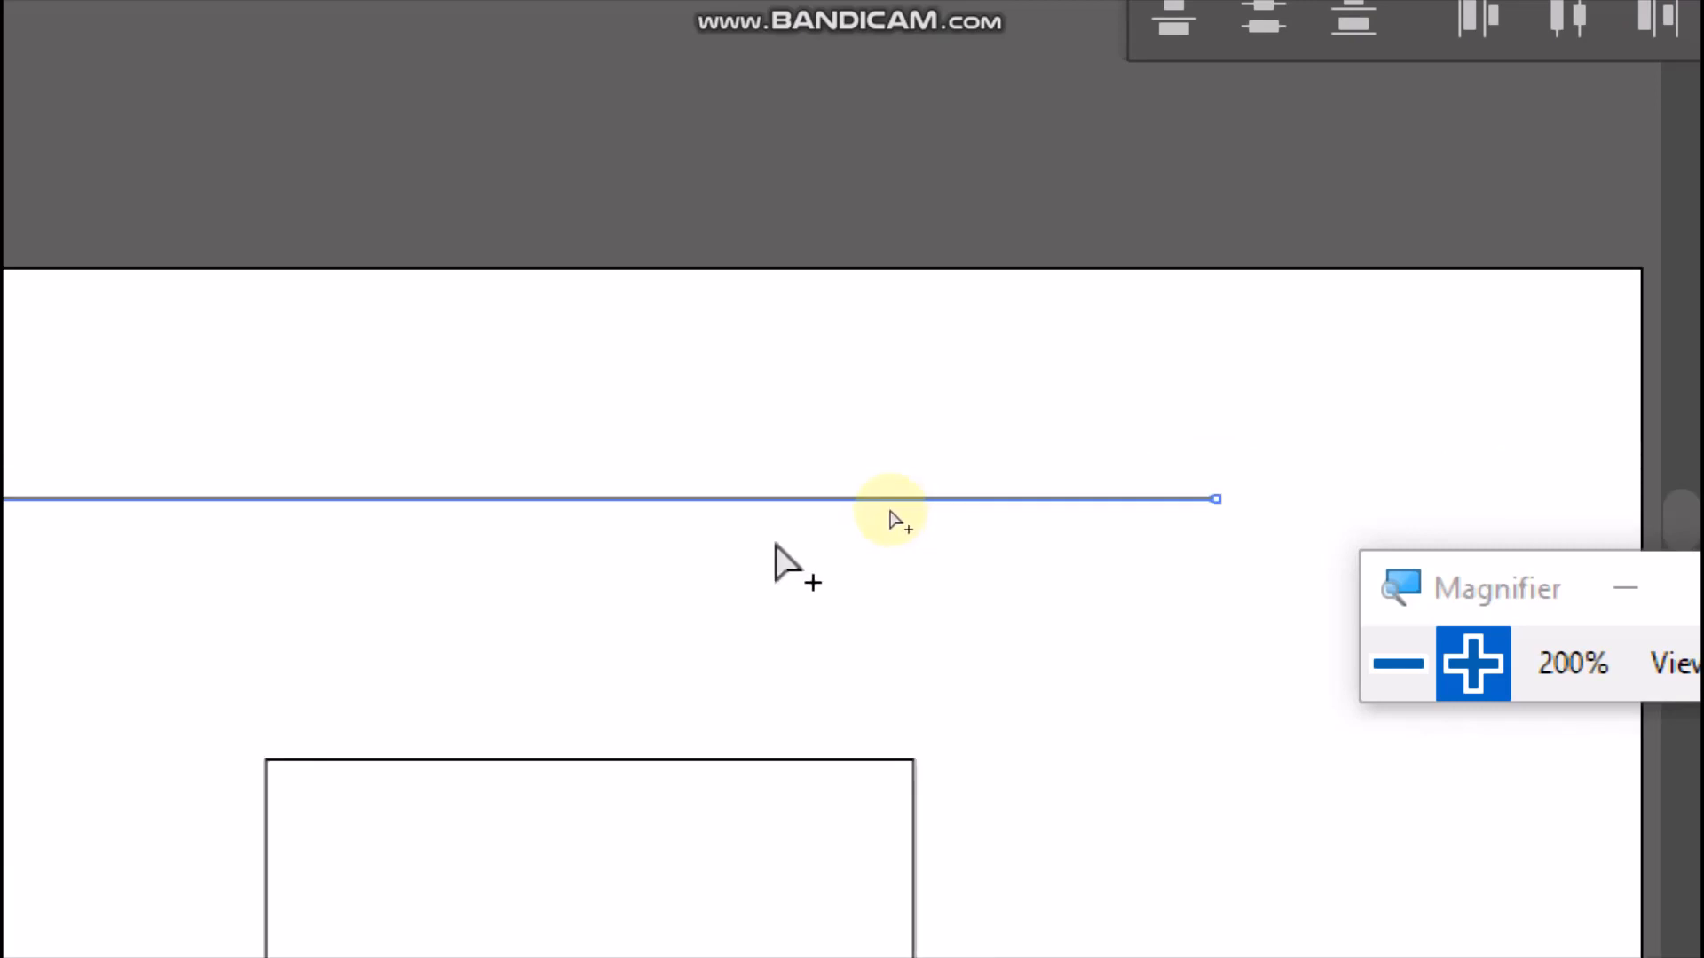
{"action": "scroll", "coordinate": [765, 552], "scroll_direction": "down", "scroll_amount": 1}
{"action": "left_click_drag", "start_coordinate": [827, 558], "coordinate": [844, 555]}
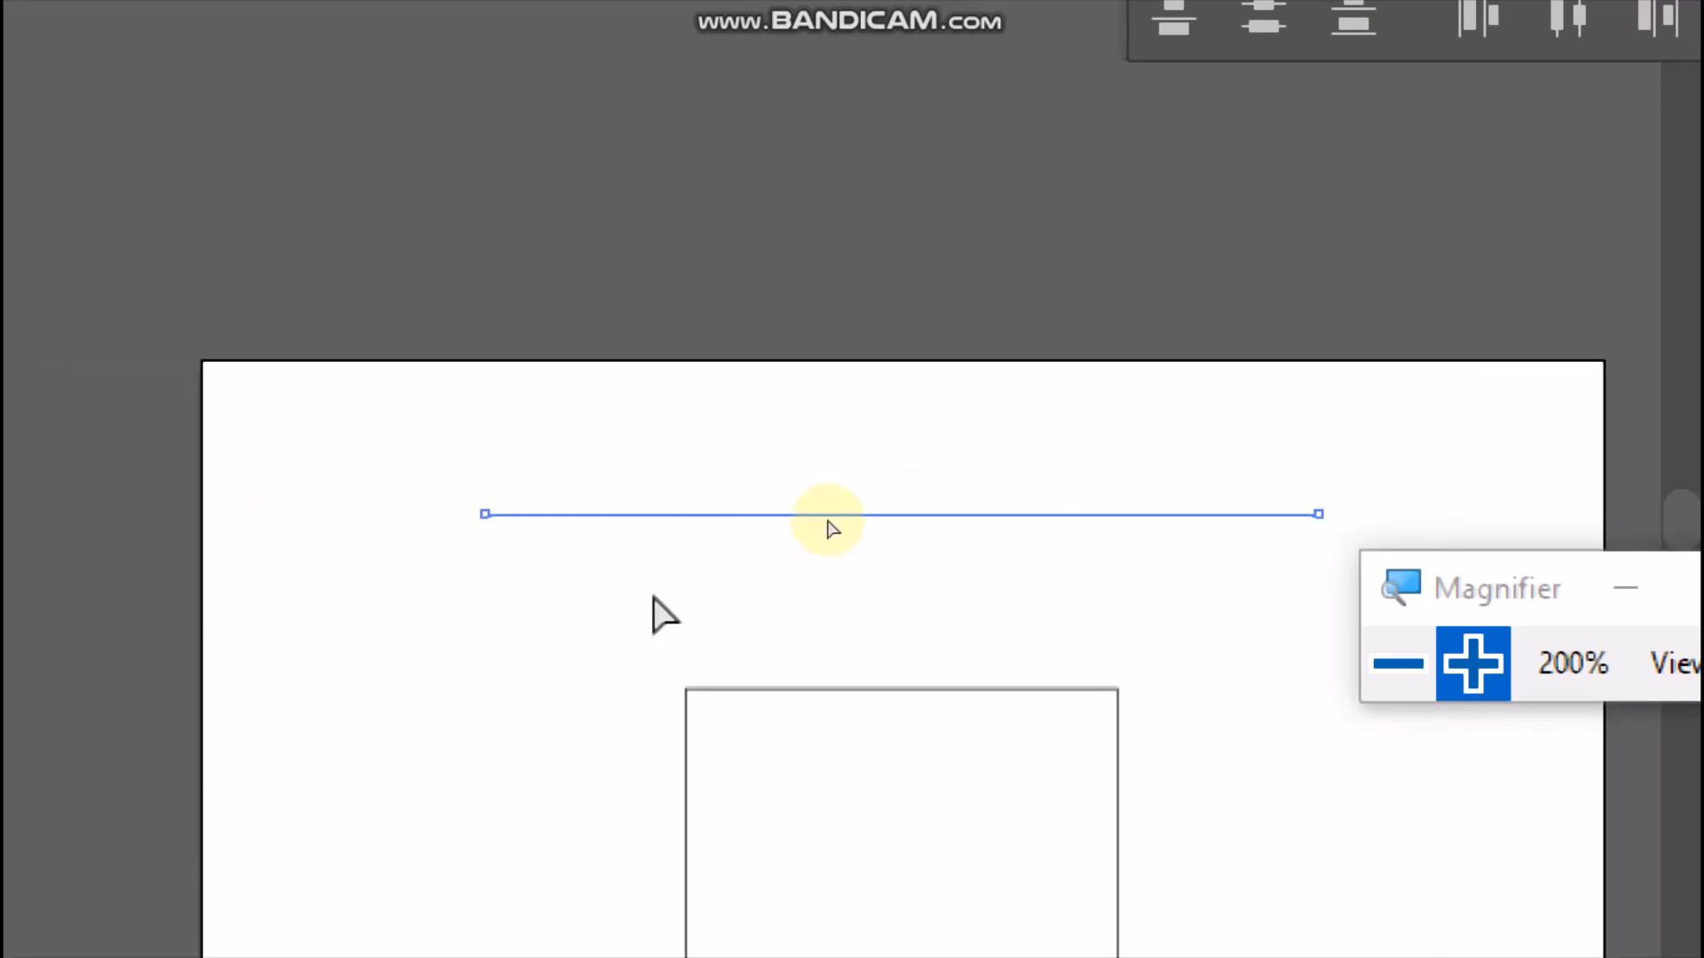
{"action": "key", "text": "super+minus"}
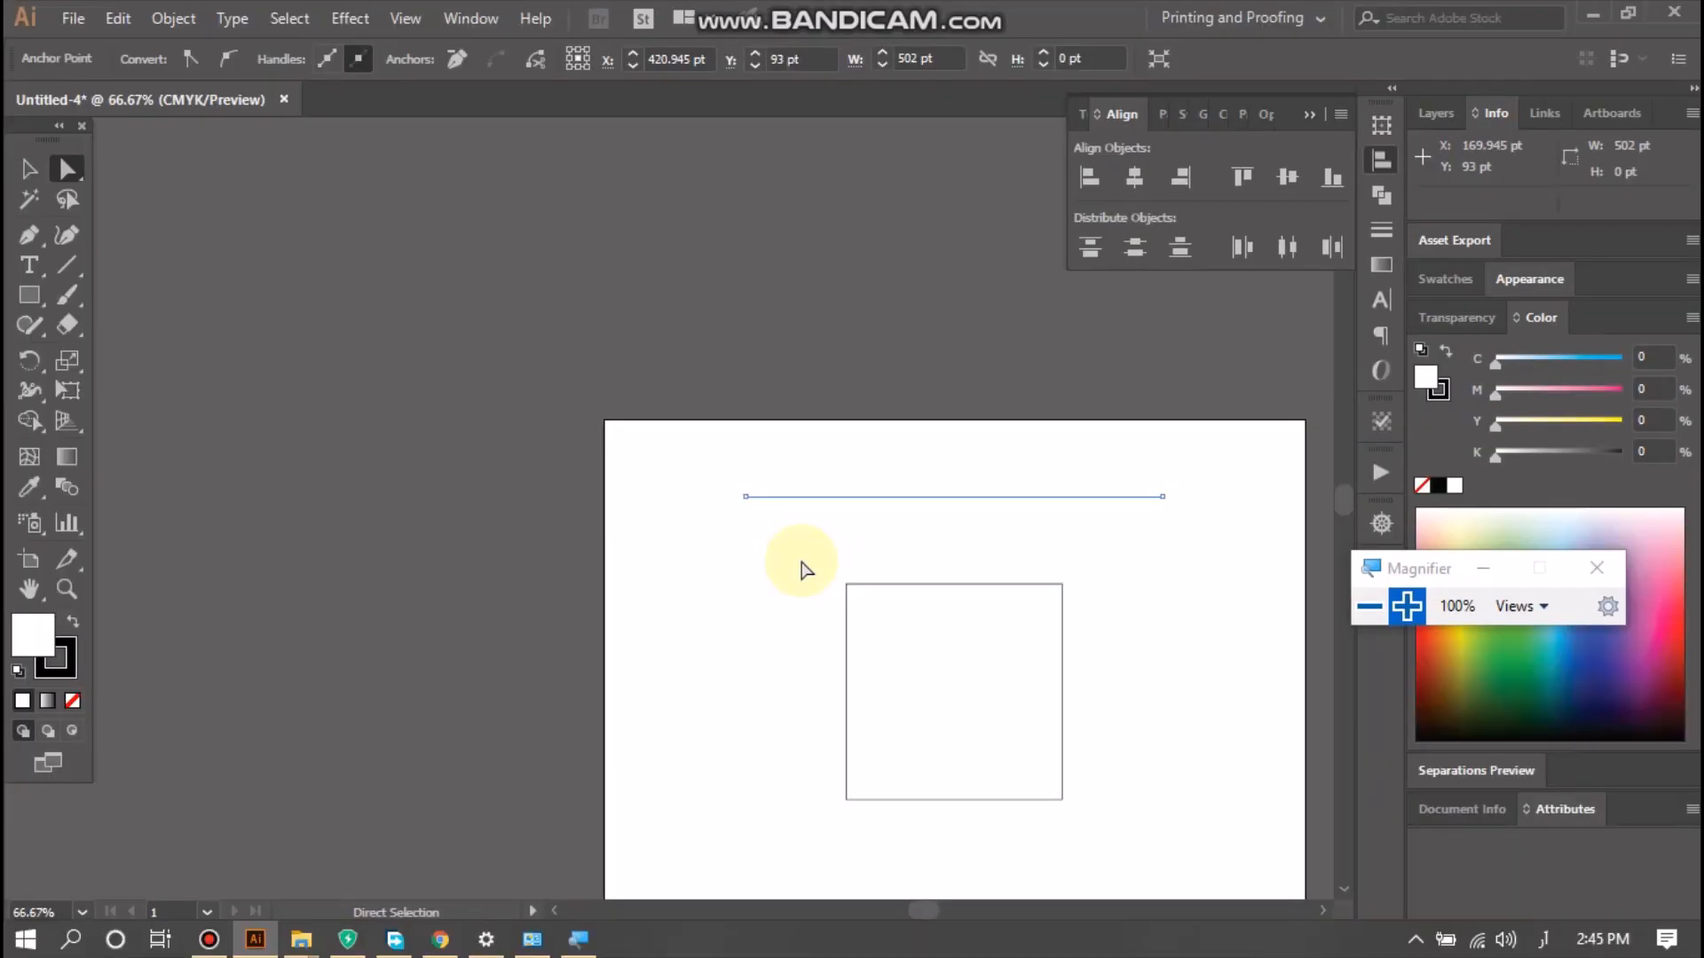
- Place point text above the horizontal line with the Type tool and replace the placeholder with the letter ا
{"action": "left_click", "coordinate": [34, 266]}
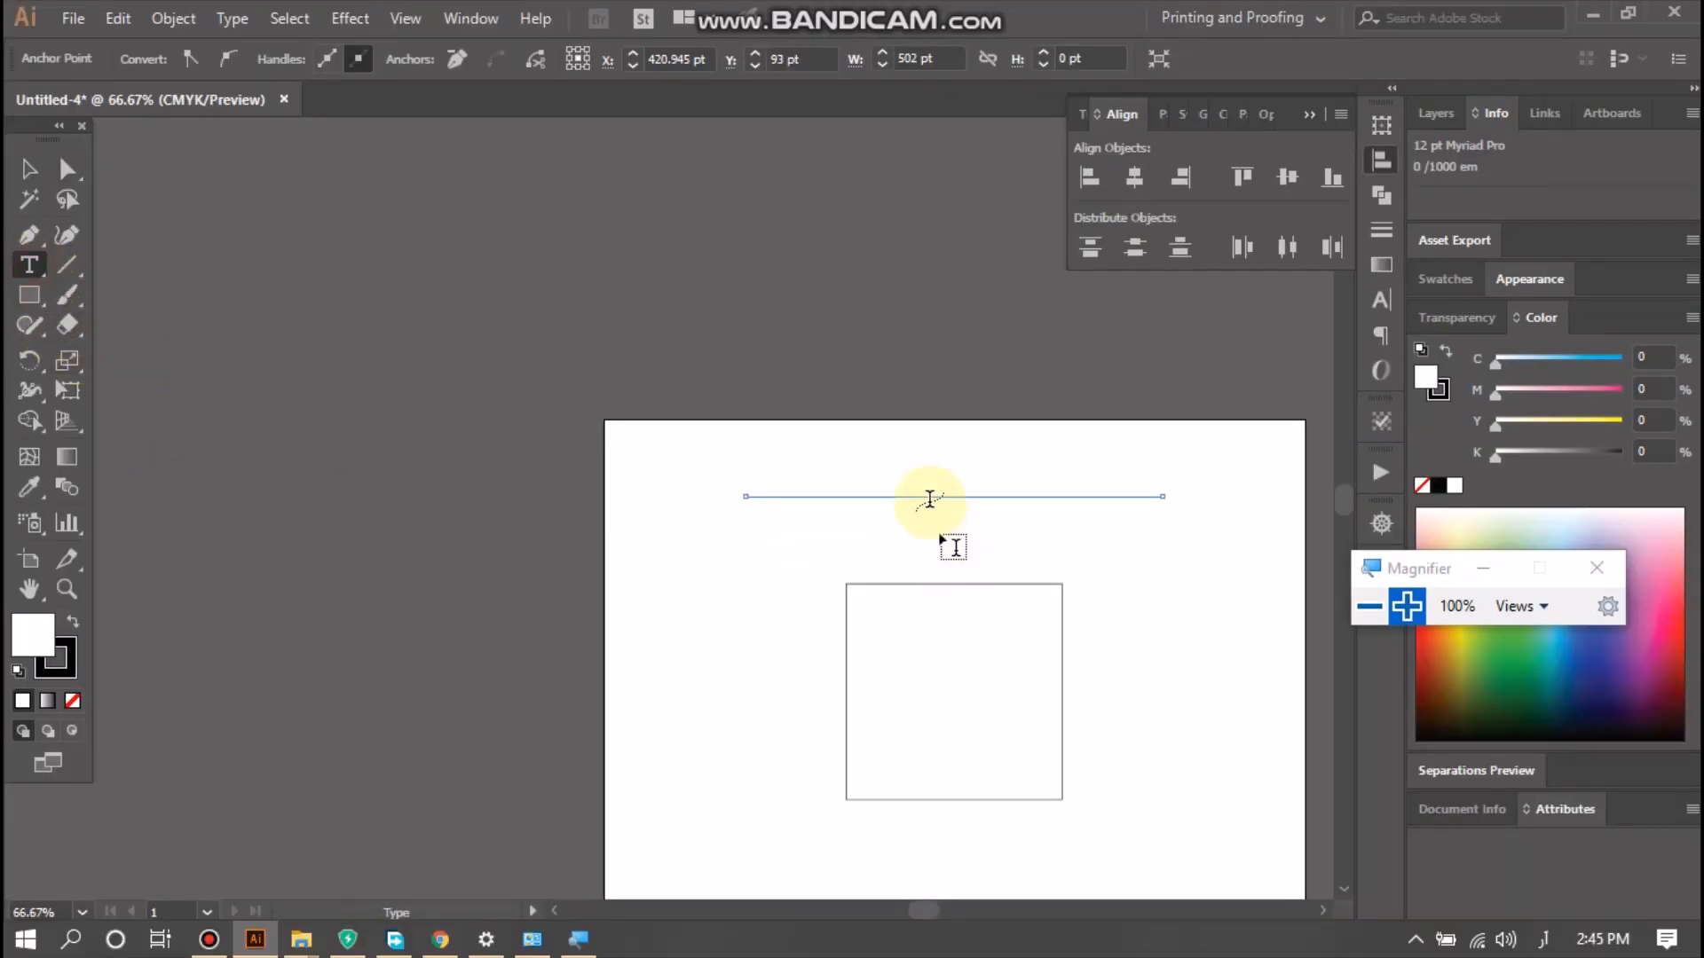
{"action": "left_click", "coordinate": [893, 458]}
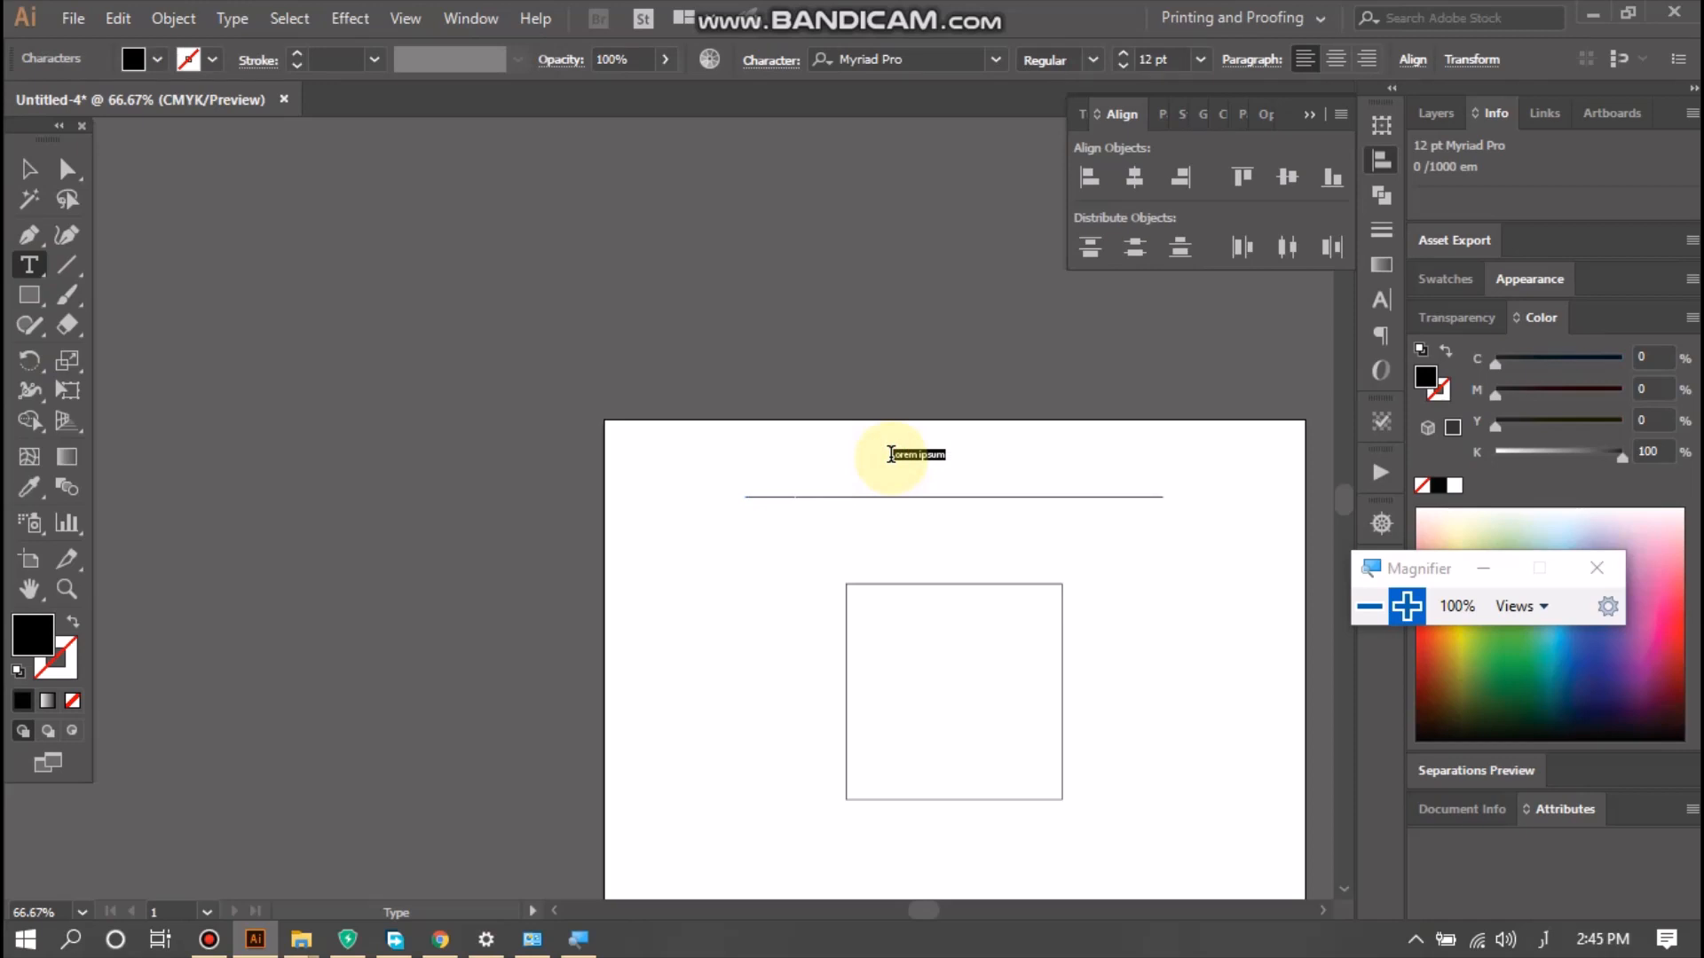
{"action": "key", "text": "BackSpace"}
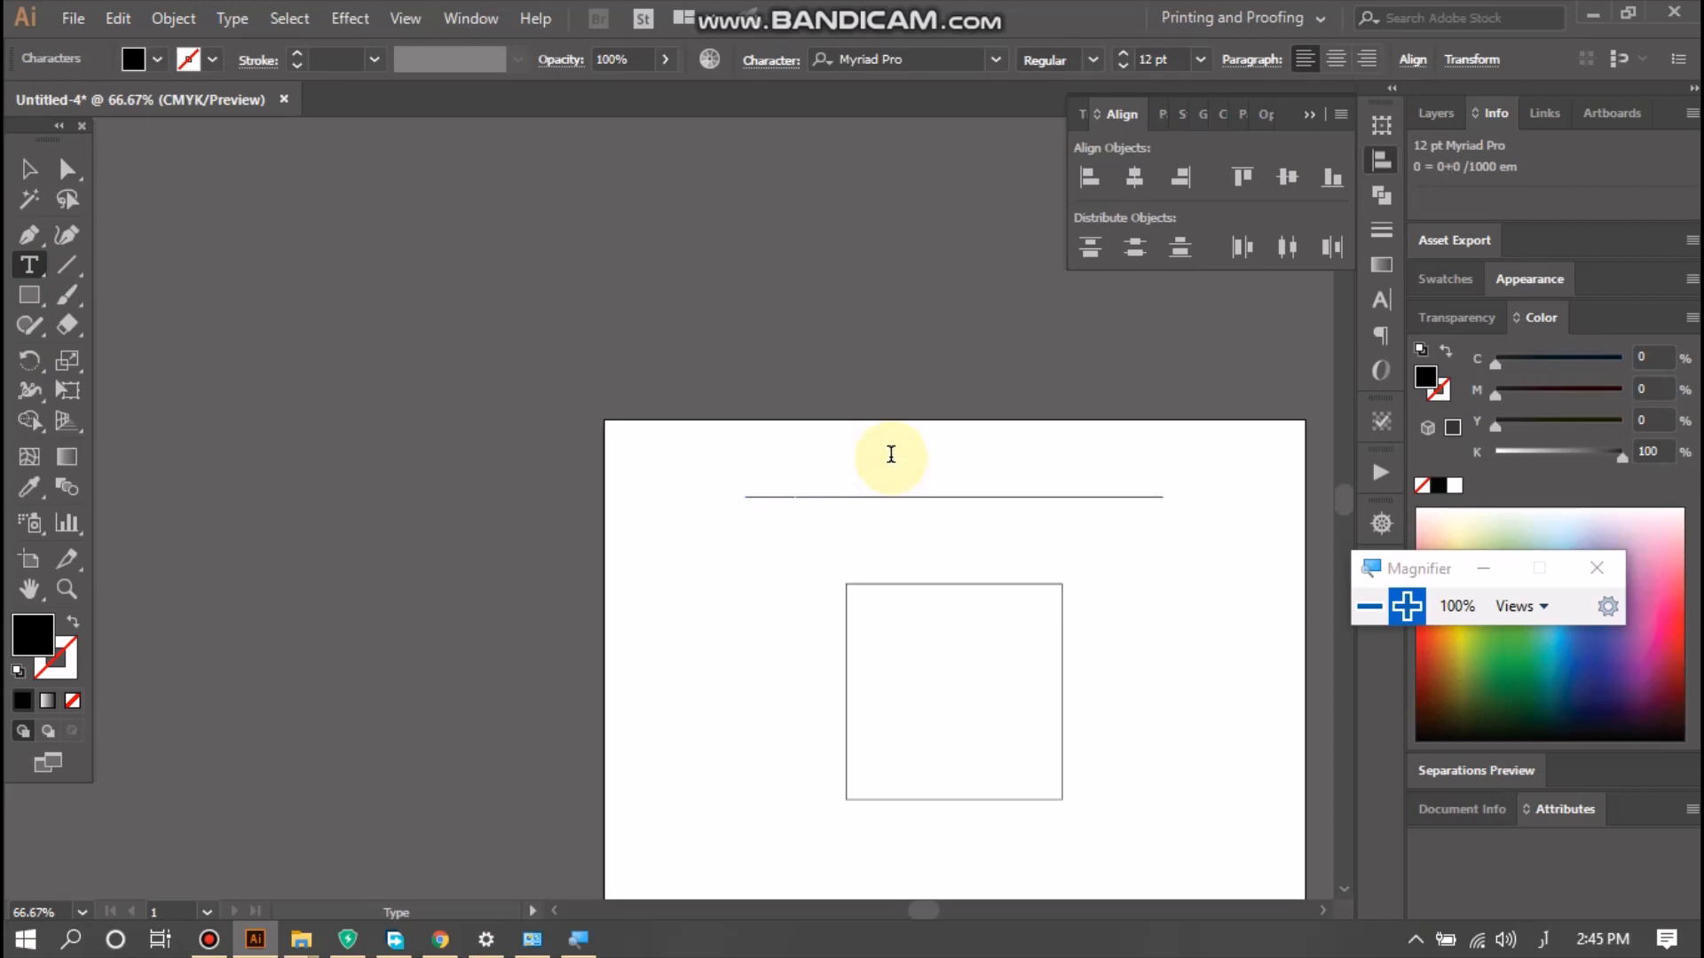
{"action": "type", "text": "ا"}
{"action": "scroll", "coordinate": [806, 673], "scroll_direction": "up", "scroll_amount": 3}
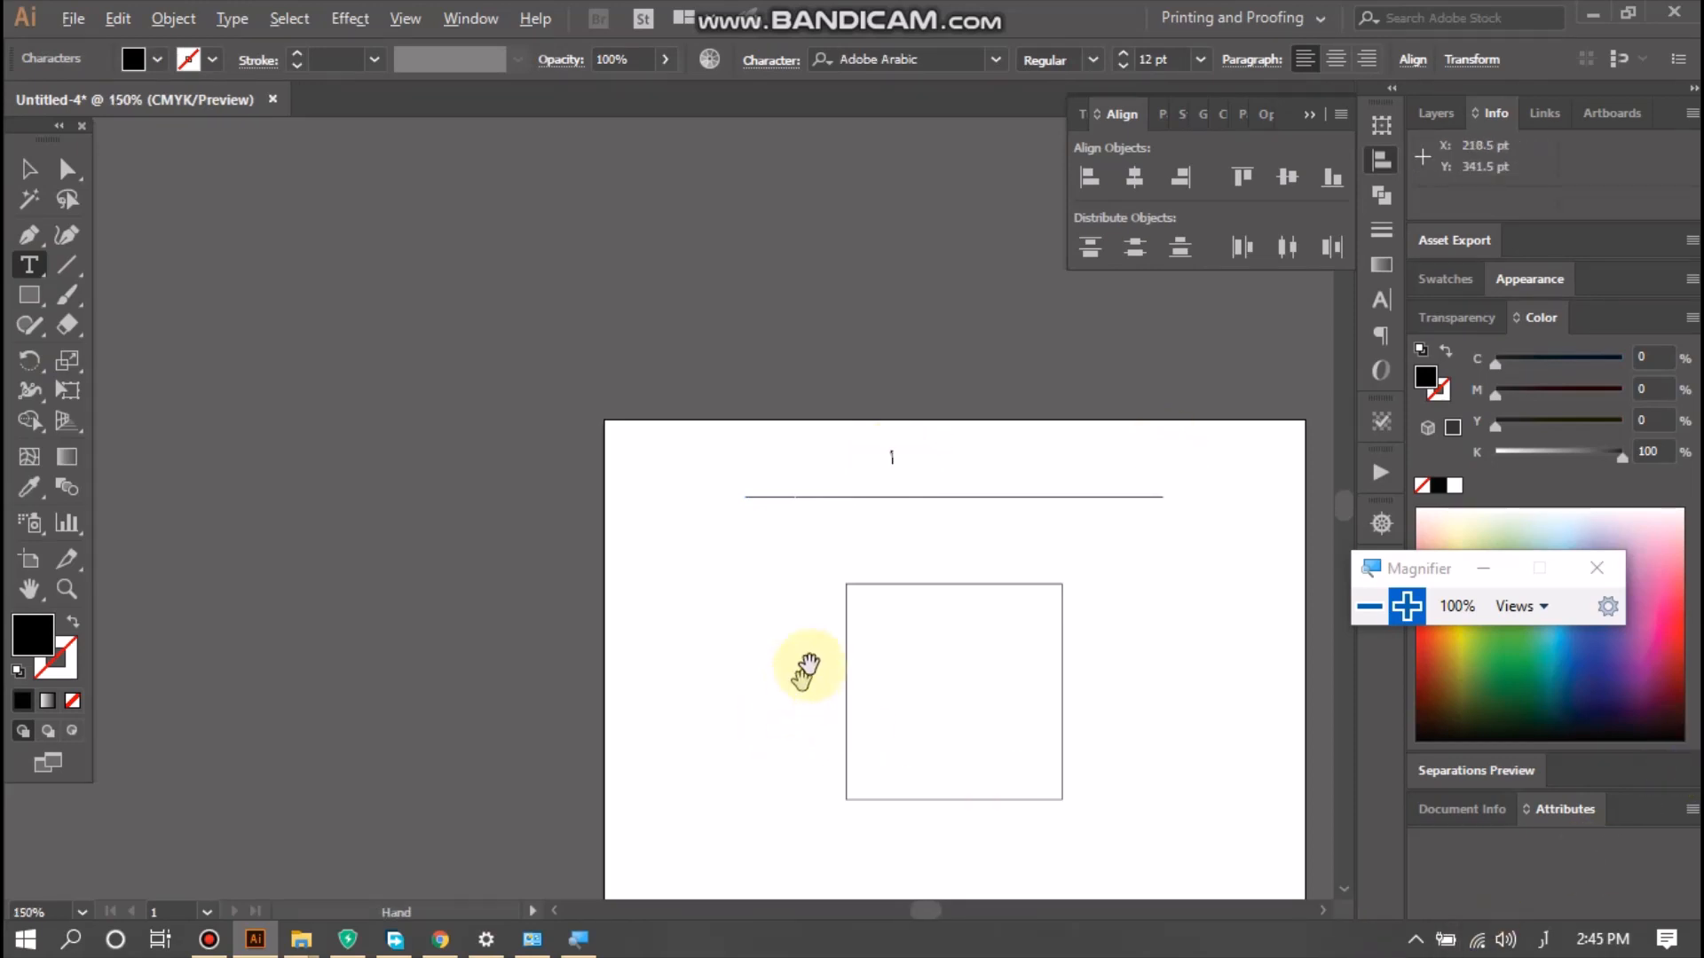
{"action": "left_click", "coordinate": [803, 448]}
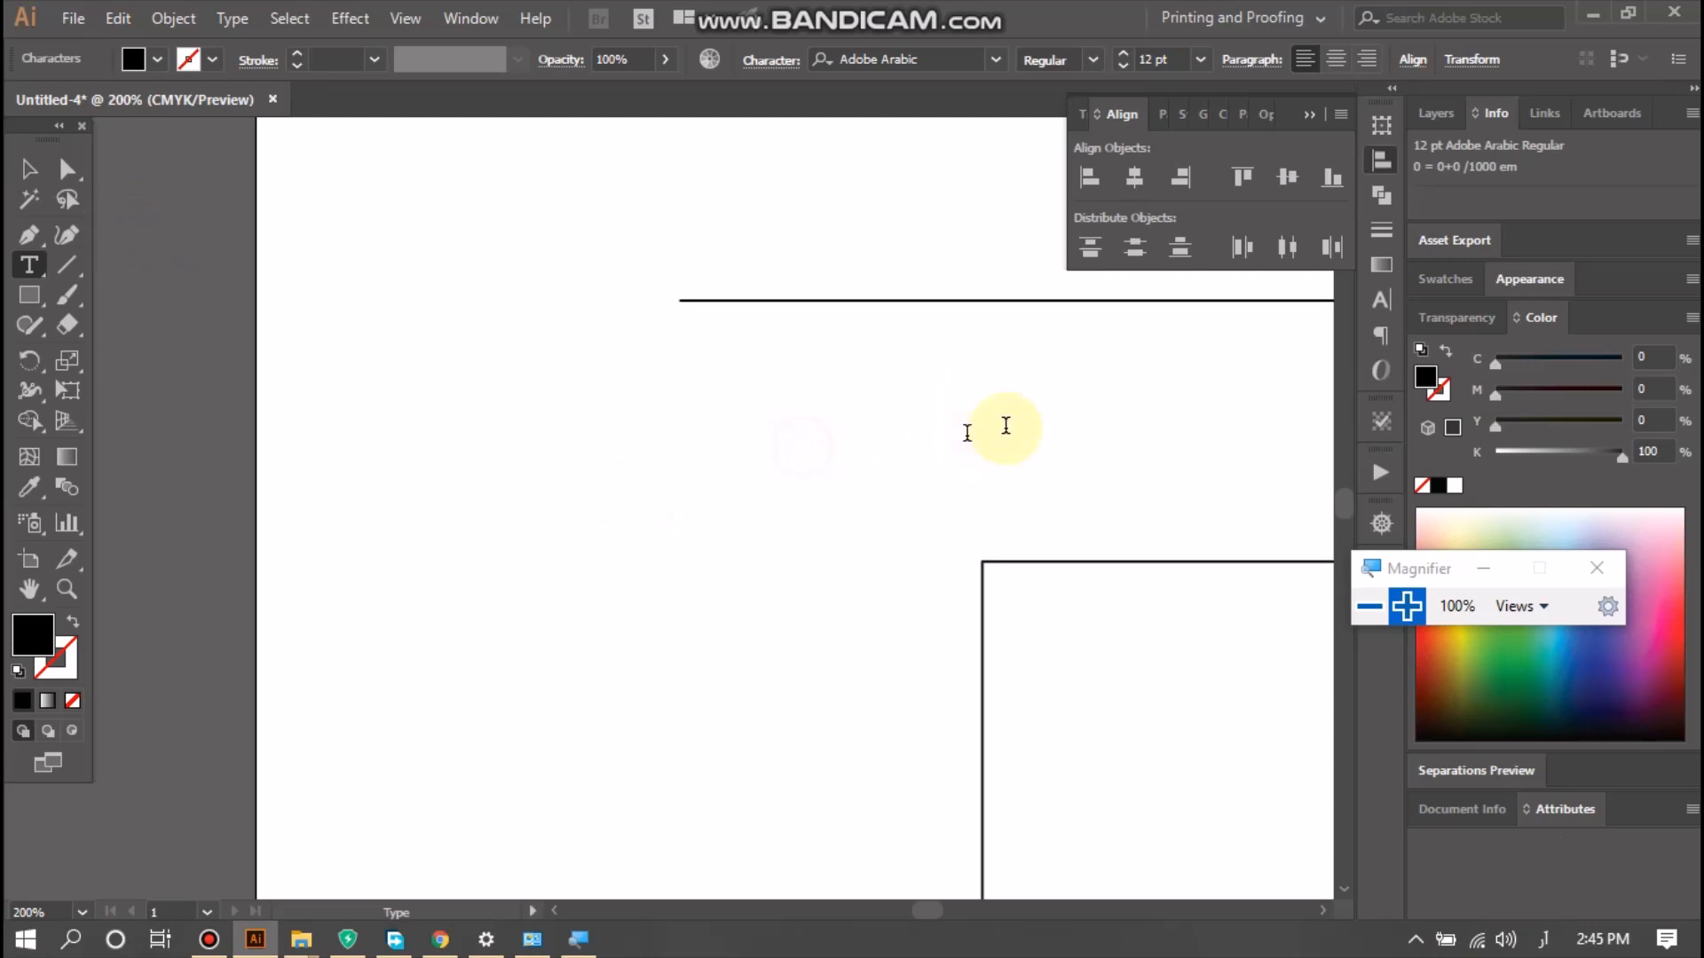
{"action": "left_click", "coordinate": [1057, 453]}
{"action": "left_click", "coordinate": [30, 169]}
{"action": "left_click", "coordinate": [544, 421]}
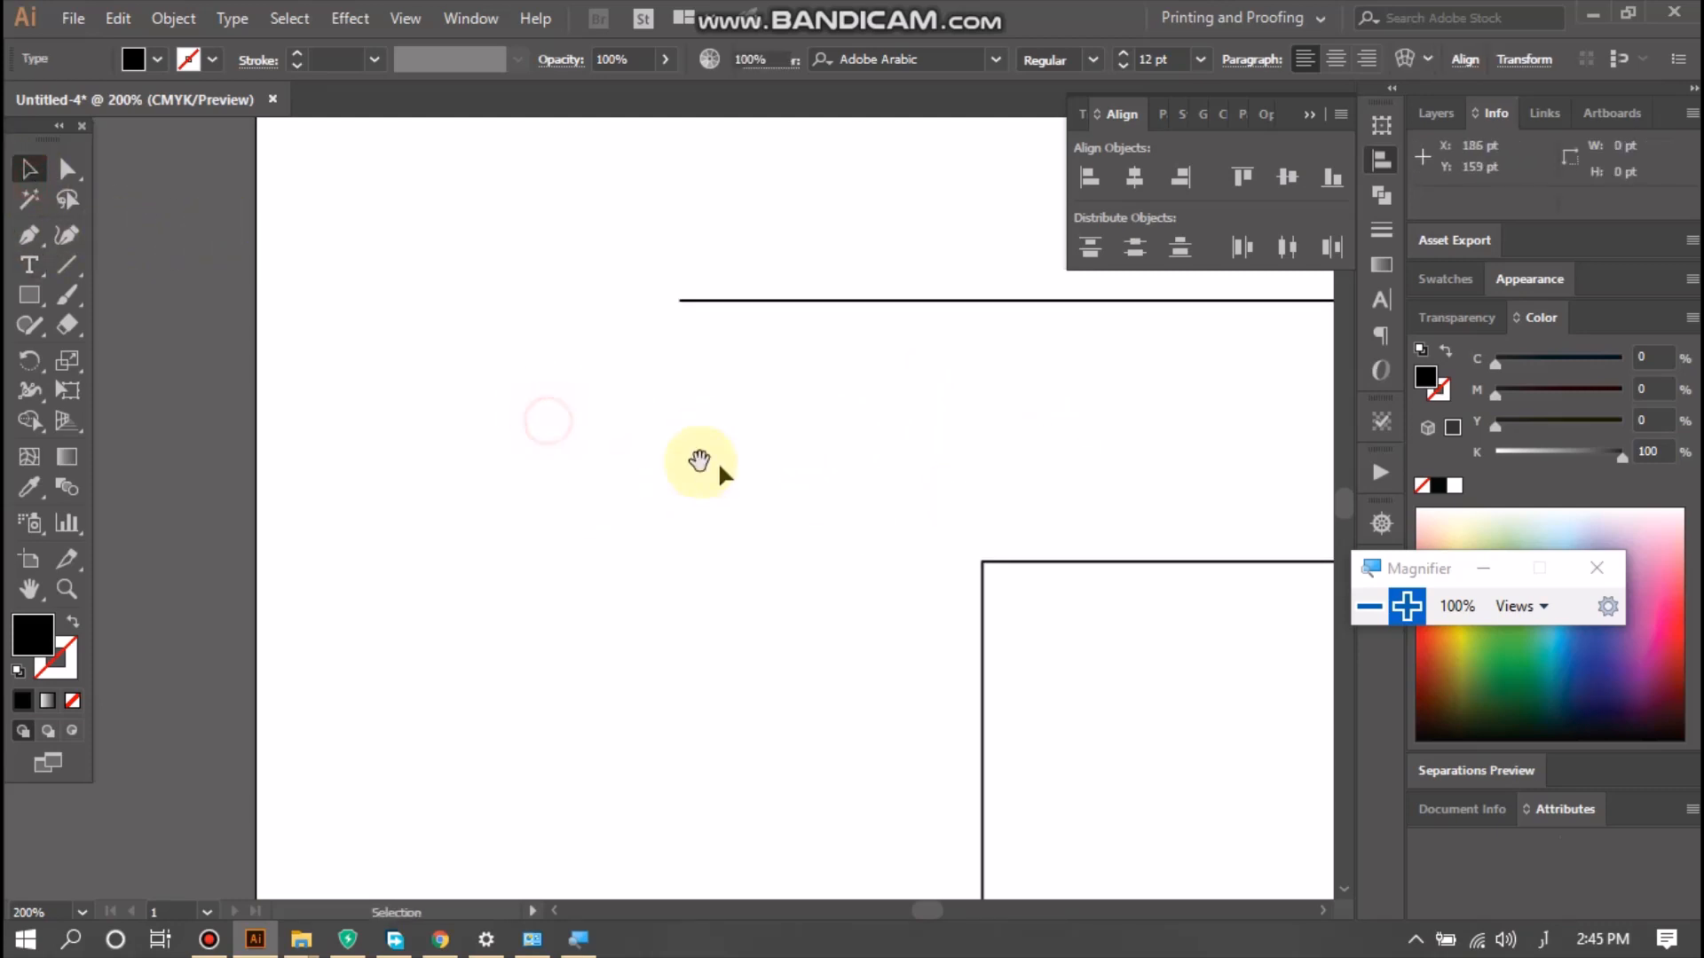
- Switch the keyboard input language to English (United States) and delete the letter ا above the horizontal line
{"action": "left_click_drag", "start_coordinate": [703, 464], "coordinate": [585, 548]}
{"action": "left_click_drag", "start_coordinate": [852, 586], "coordinate": [797, 565]}
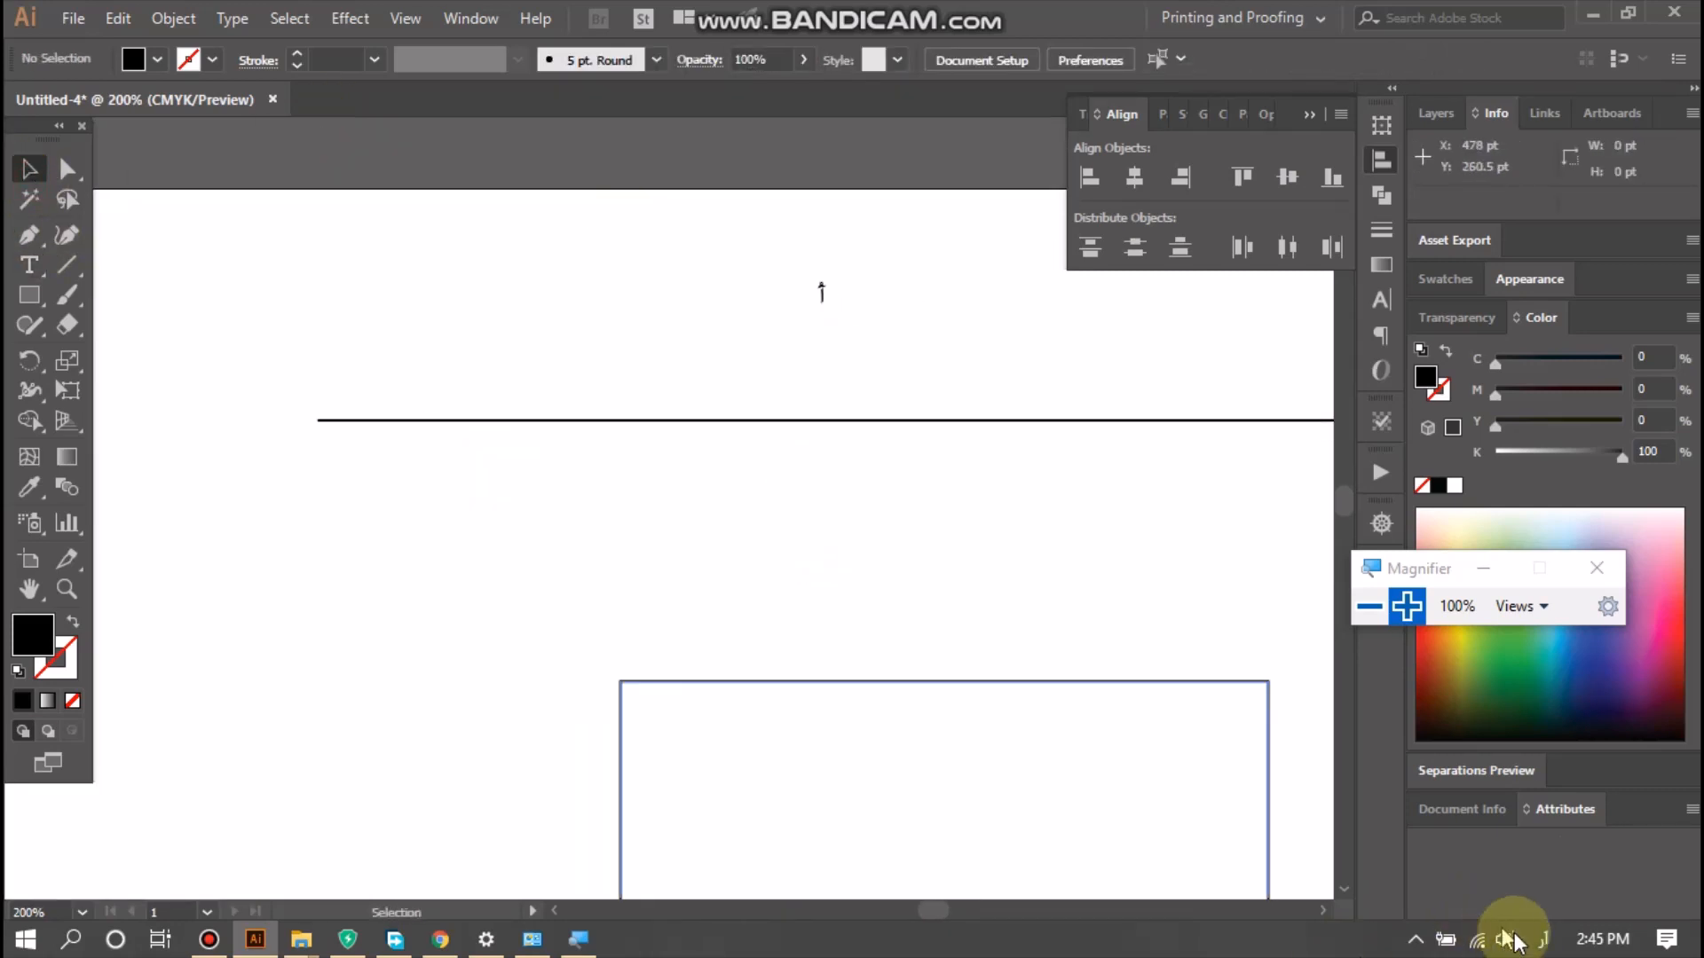
{"action": "left_click", "coordinate": [1542, 939]}
{"action": "left_click", "coordinate": [1495, 733]}
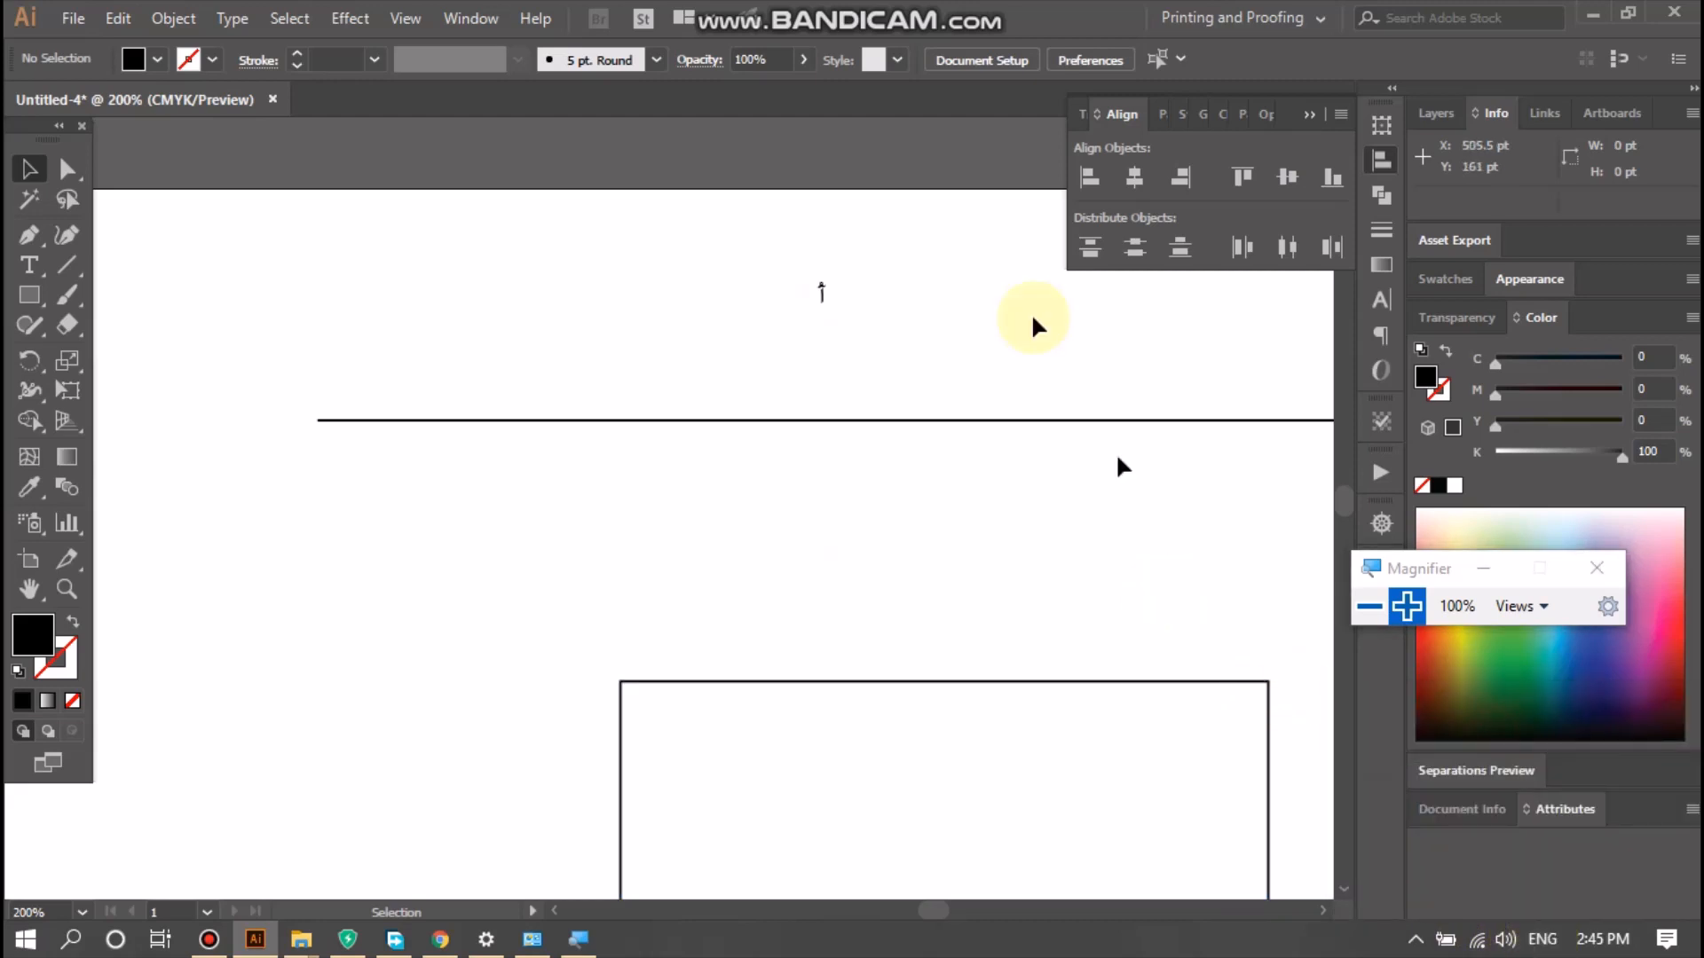
{"action": "left_click", "coordinate": [812, 289]}
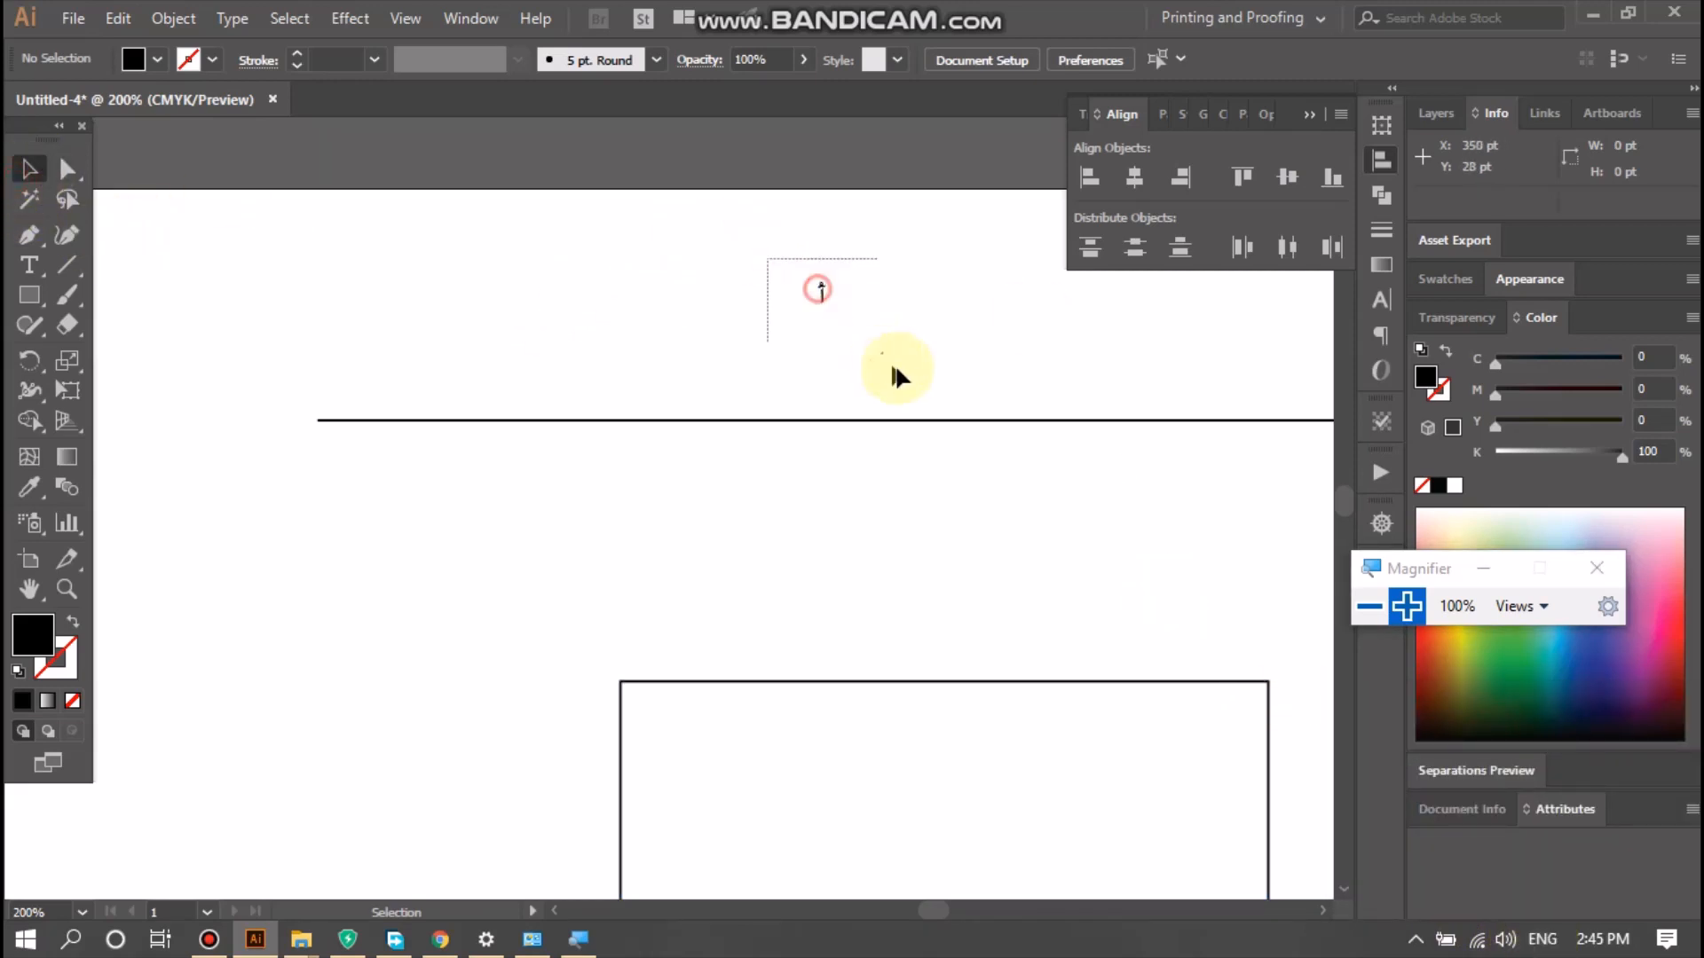
{"action": "left_click", "coordinate": [897, 345]}
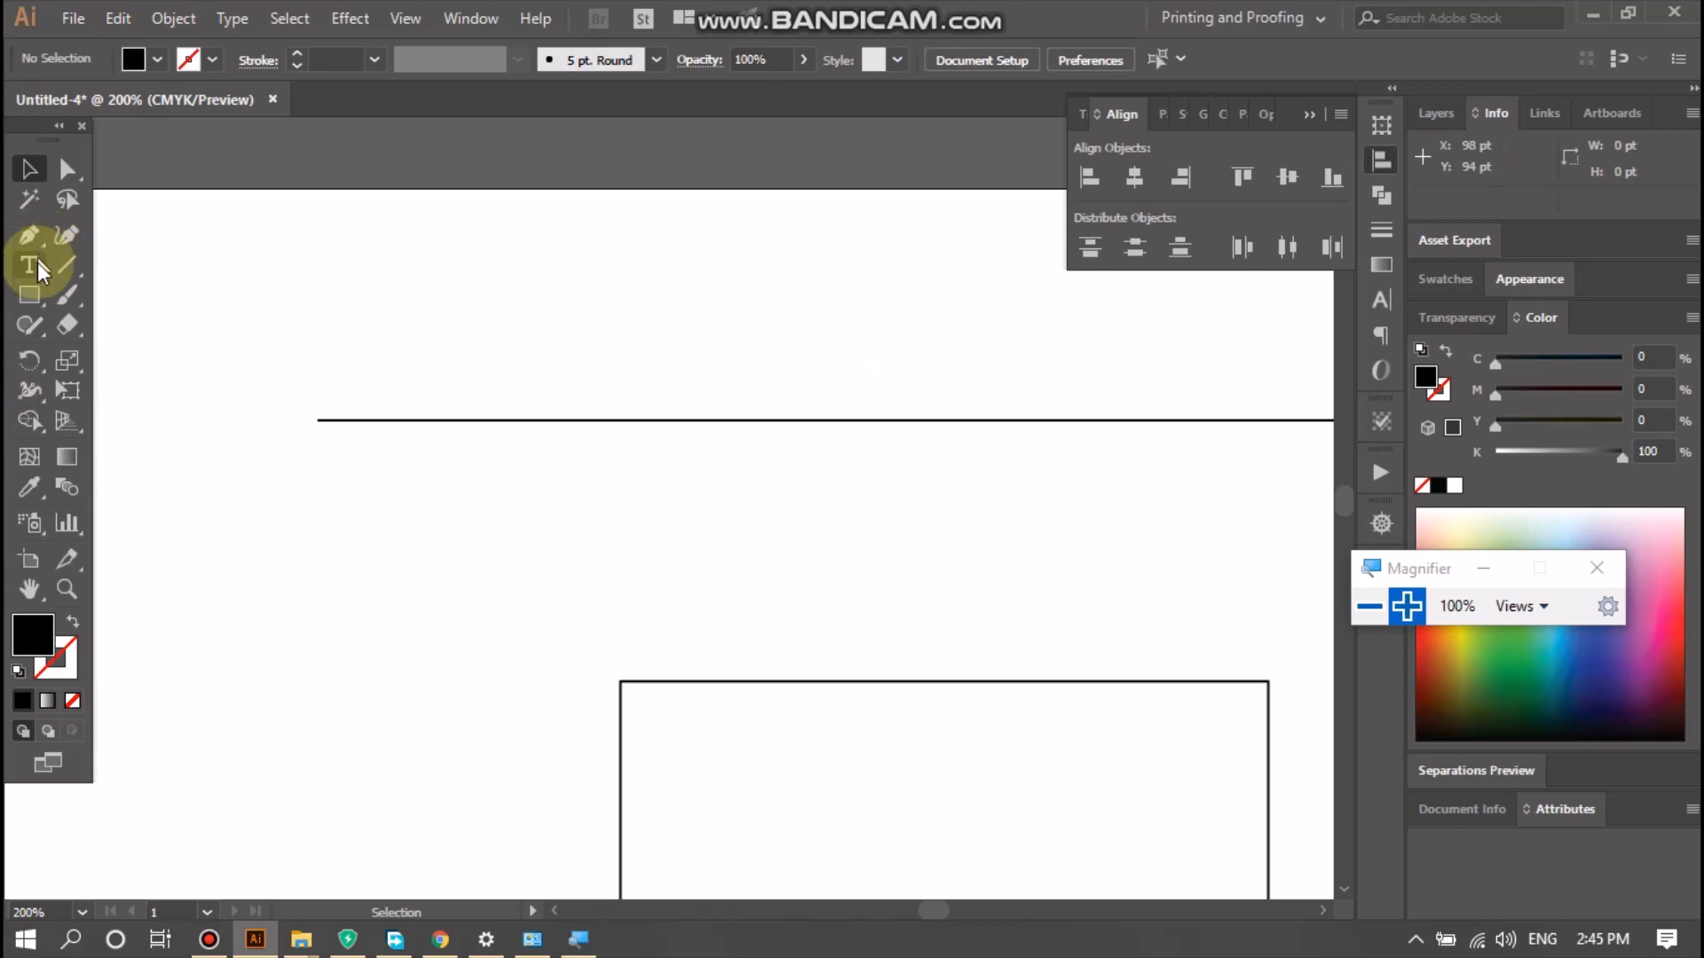
- Add point text reading "Path" above the middle of the horizontal line with the Type tool
{"action": "left_click", "coordinate": [29, 265]}
{"action": "left_click", "coordinate": [874, 338]}
{"action": "key", "text": "BackSpace"}
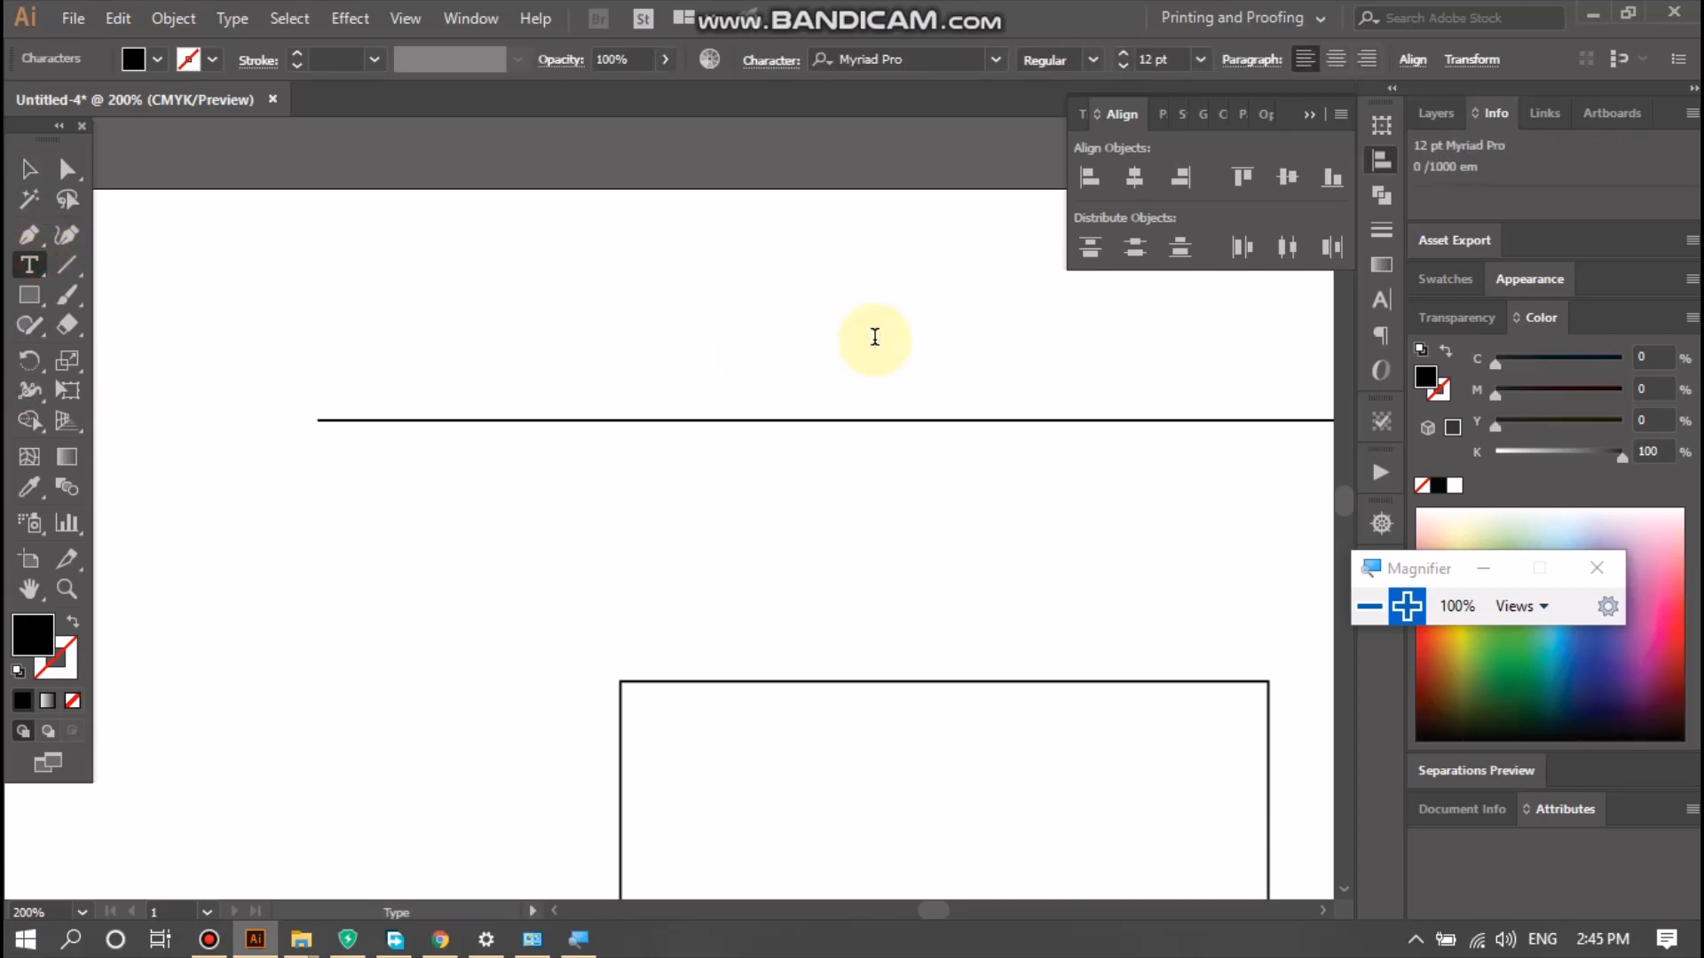
{"action": "type", "text": "Path"}
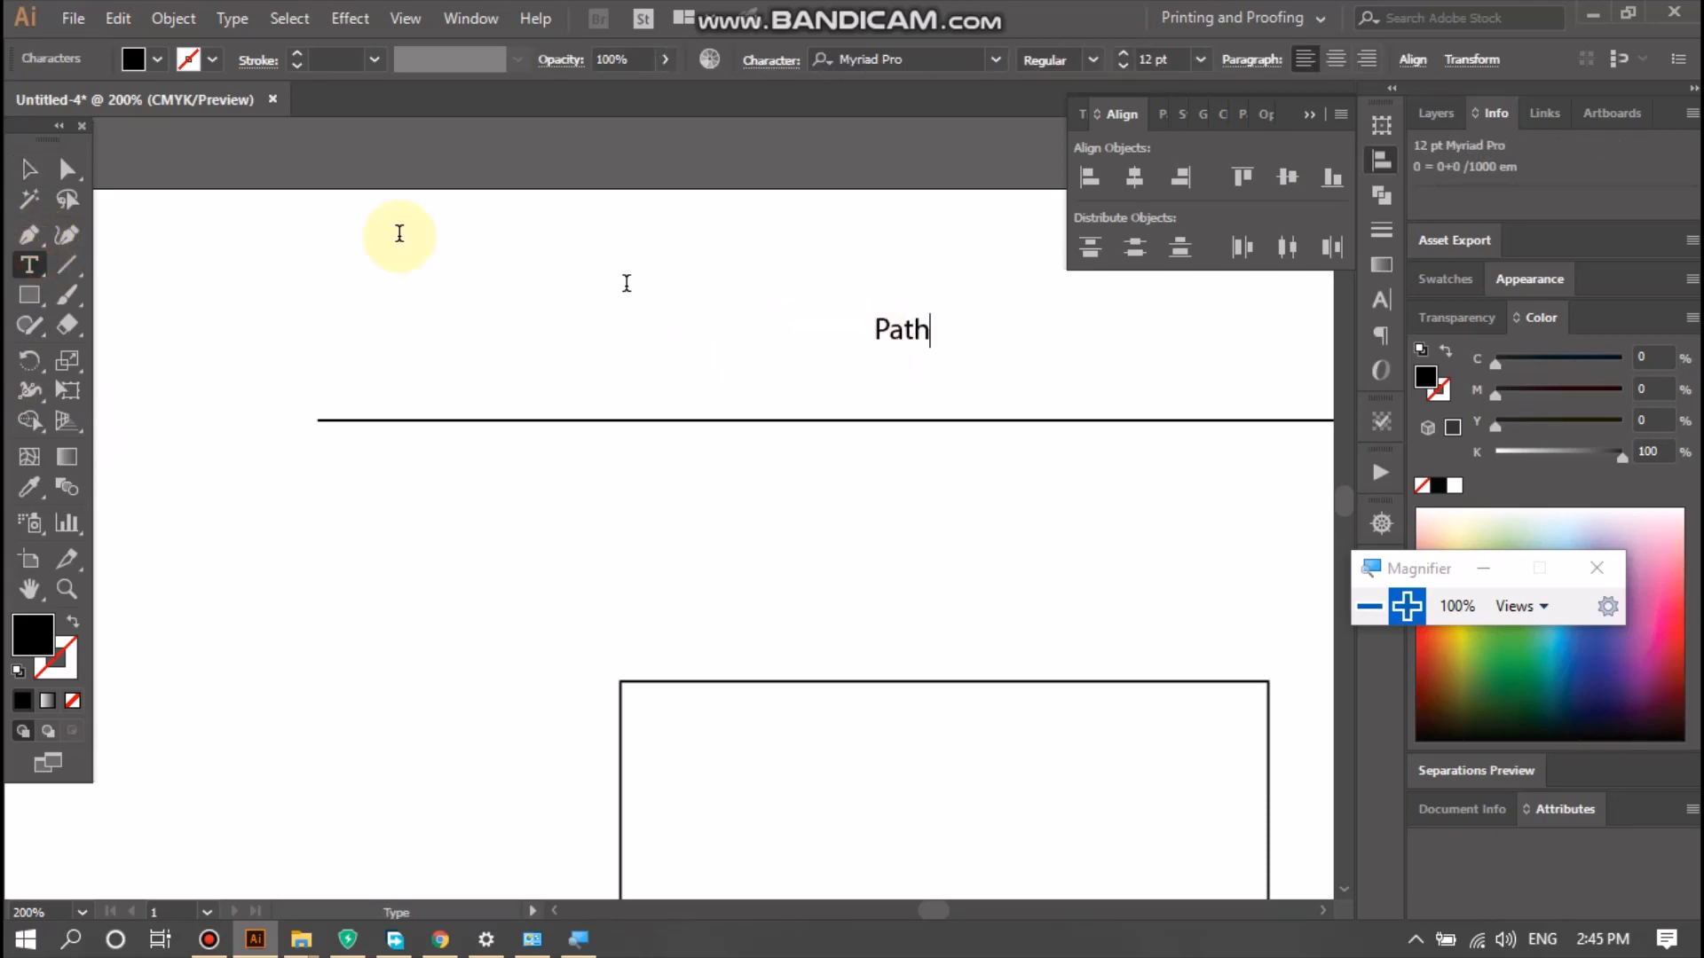
{"action": "left_click", "coordinate": [29, 169]}
{"action": "left_click", "coordinate": [583, 278]}
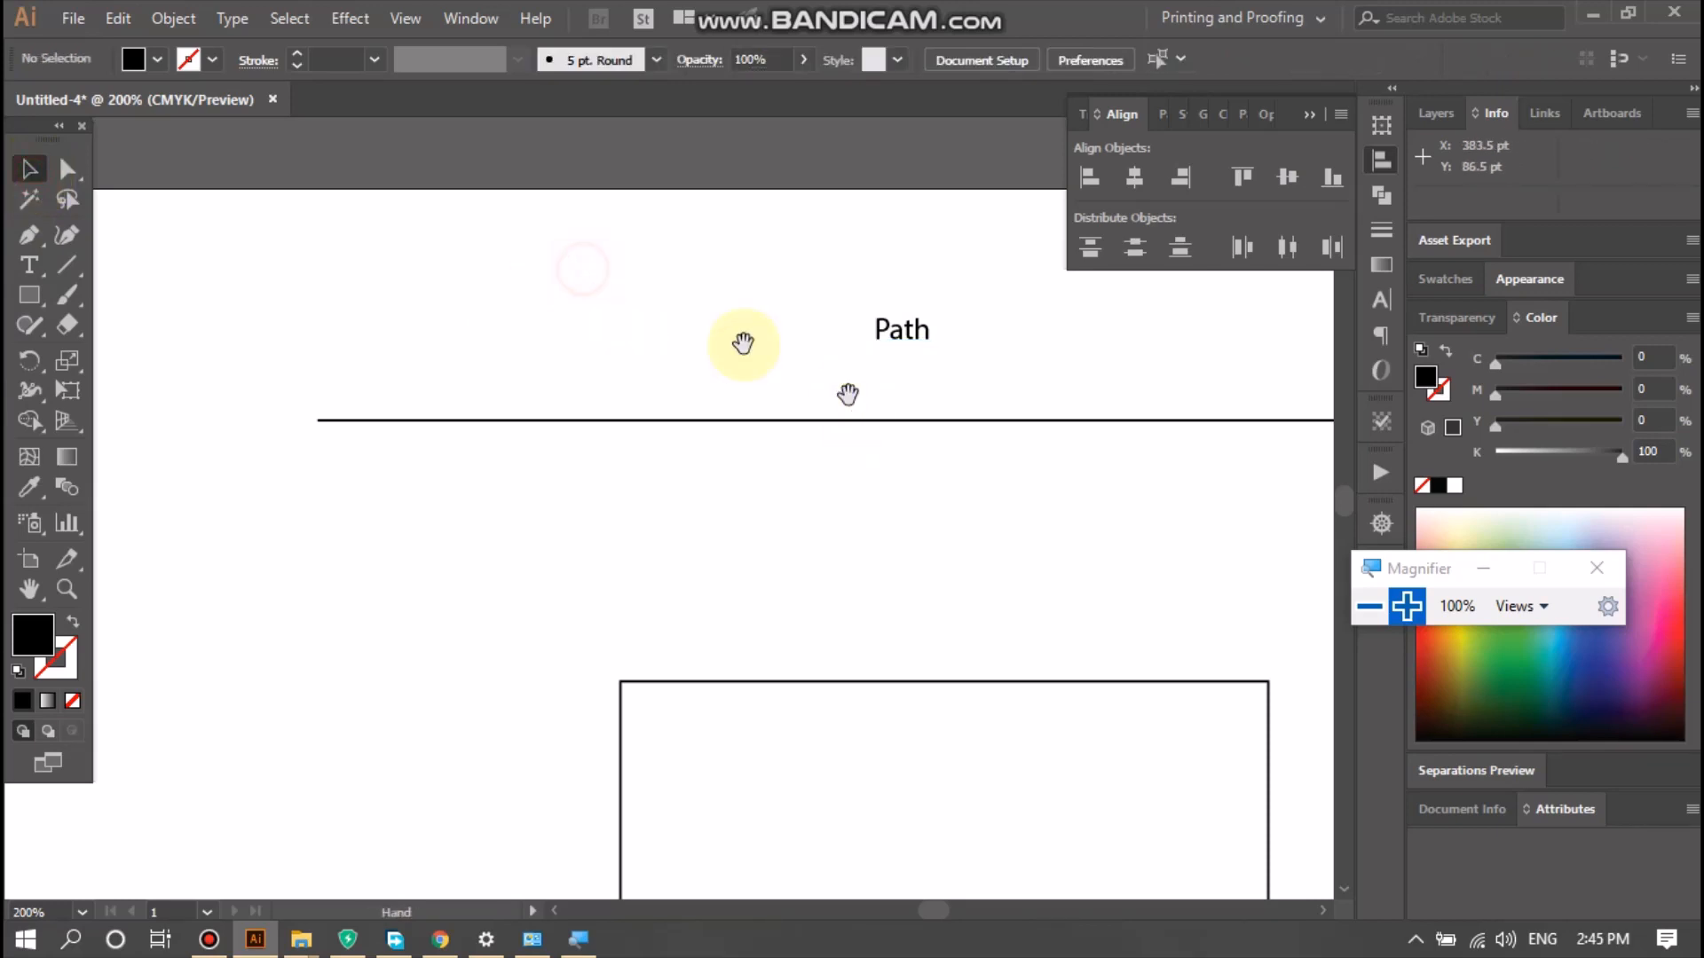
- Duplicate the "Path" label and place the copy just beyond the left end of the horizontal line
{"action": "left_click_drag", "start_coordinate": [742, 343], "coordinate": [551, 399]}
{"action": "left_click_drag", "start_coordinate": [716, 380], "coordinate": [786, 428]}
{"action": "left_click", "coordinate": [838, 571]}
{"action": "left_click_drag", "start_coordinate": [830, 592], "coordinate": [829, 562]}
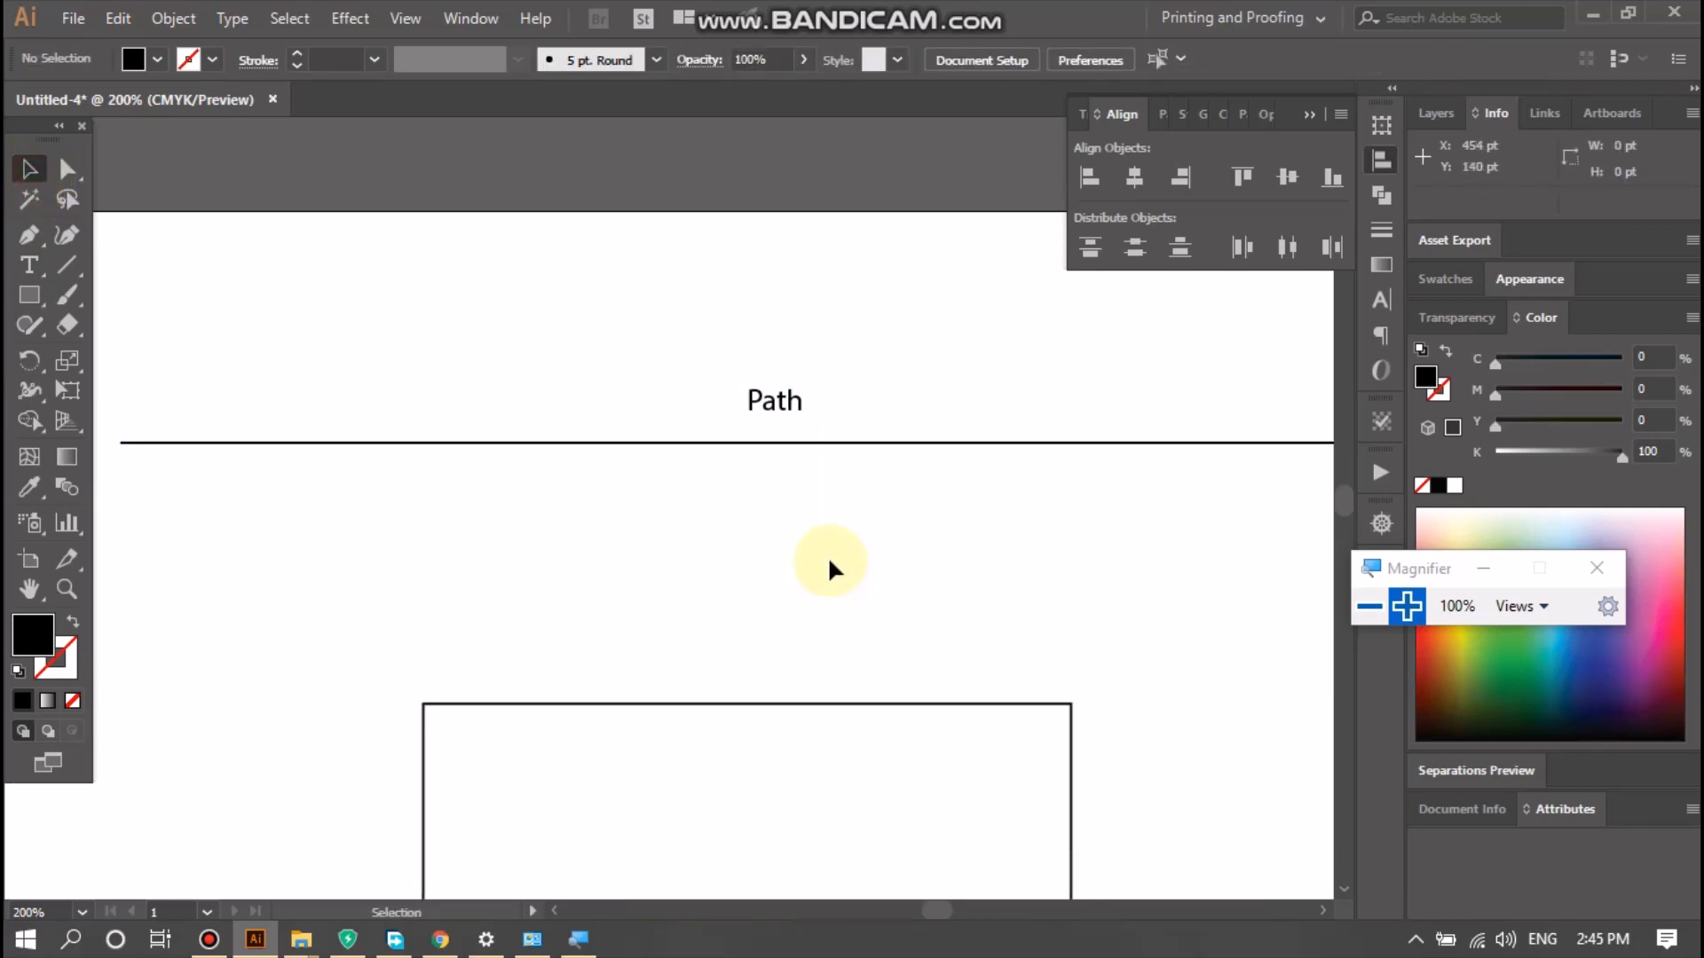
{"action": "scroll", "coordinate": [827, 556], "scroll_direction": "down", "scroll_amount": 1}
{"action": "left_click", "coordinate": [805, 459]}
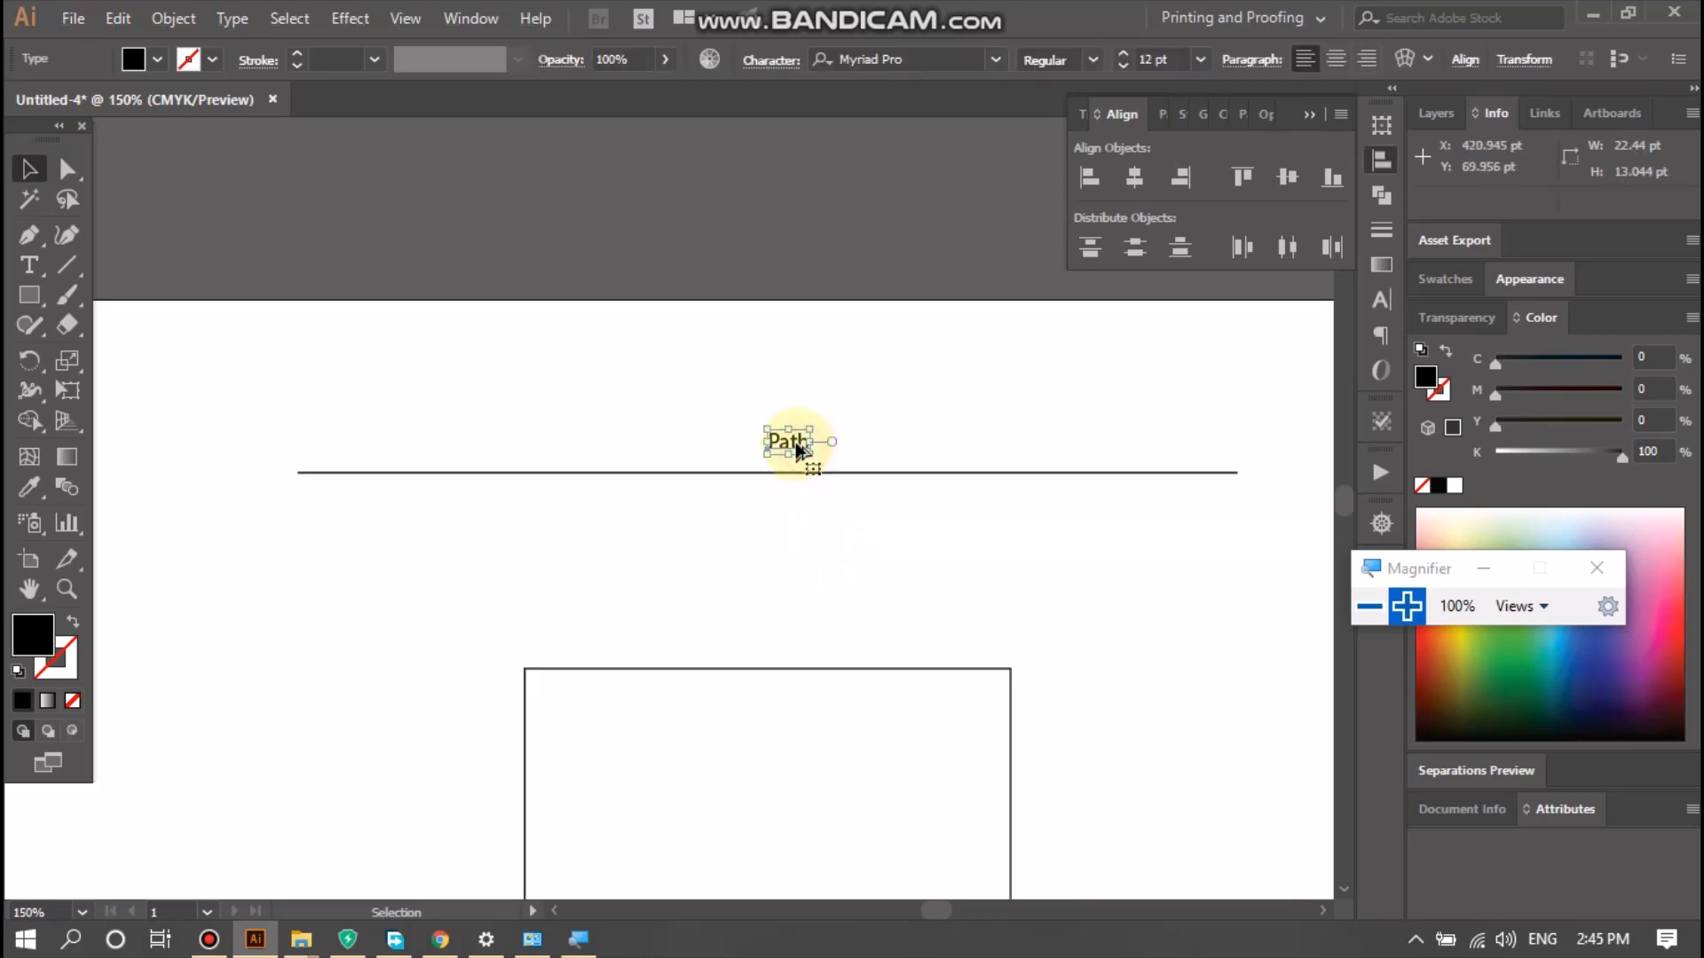
{"action": "left_click_drag", "start_coordinate": [805, 458], "coordinate": [258, 480]}
{"action": "key", "text": "alt+shift"}
- Replace the text of the copied label with "Anchor", switching the keyboard input language back to English (United States)
{"action": "left_click", "coordinate": [29, 264]}
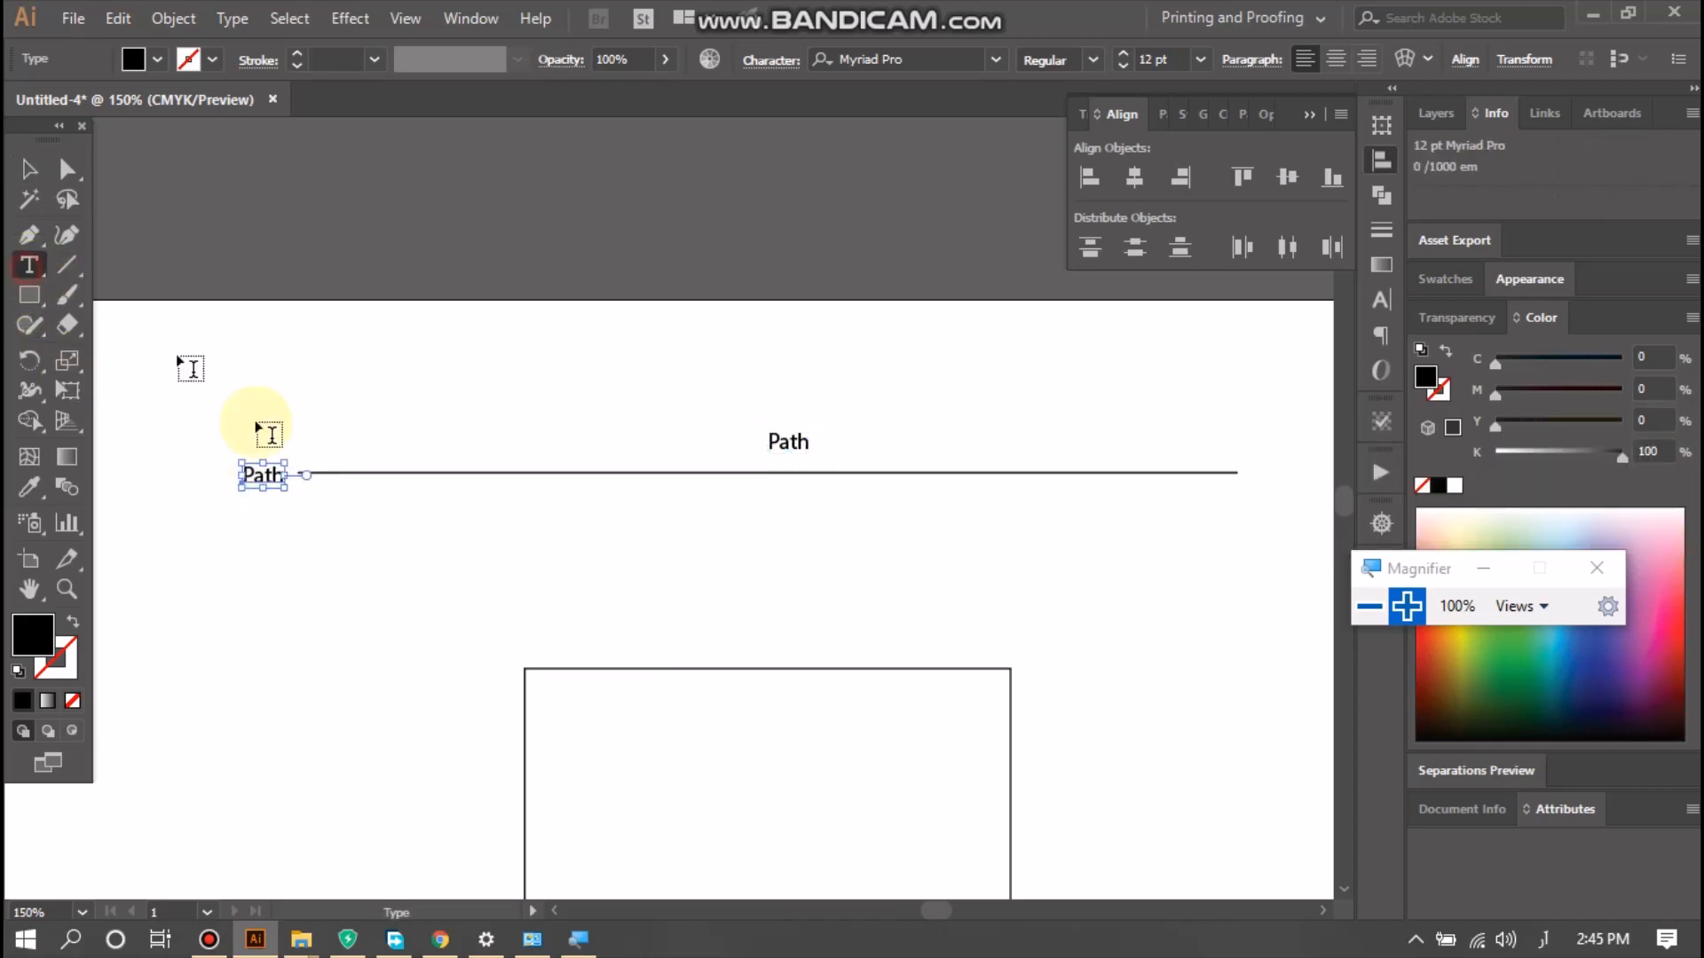
{"action": "left_click", "coordinate": [282, 473]}
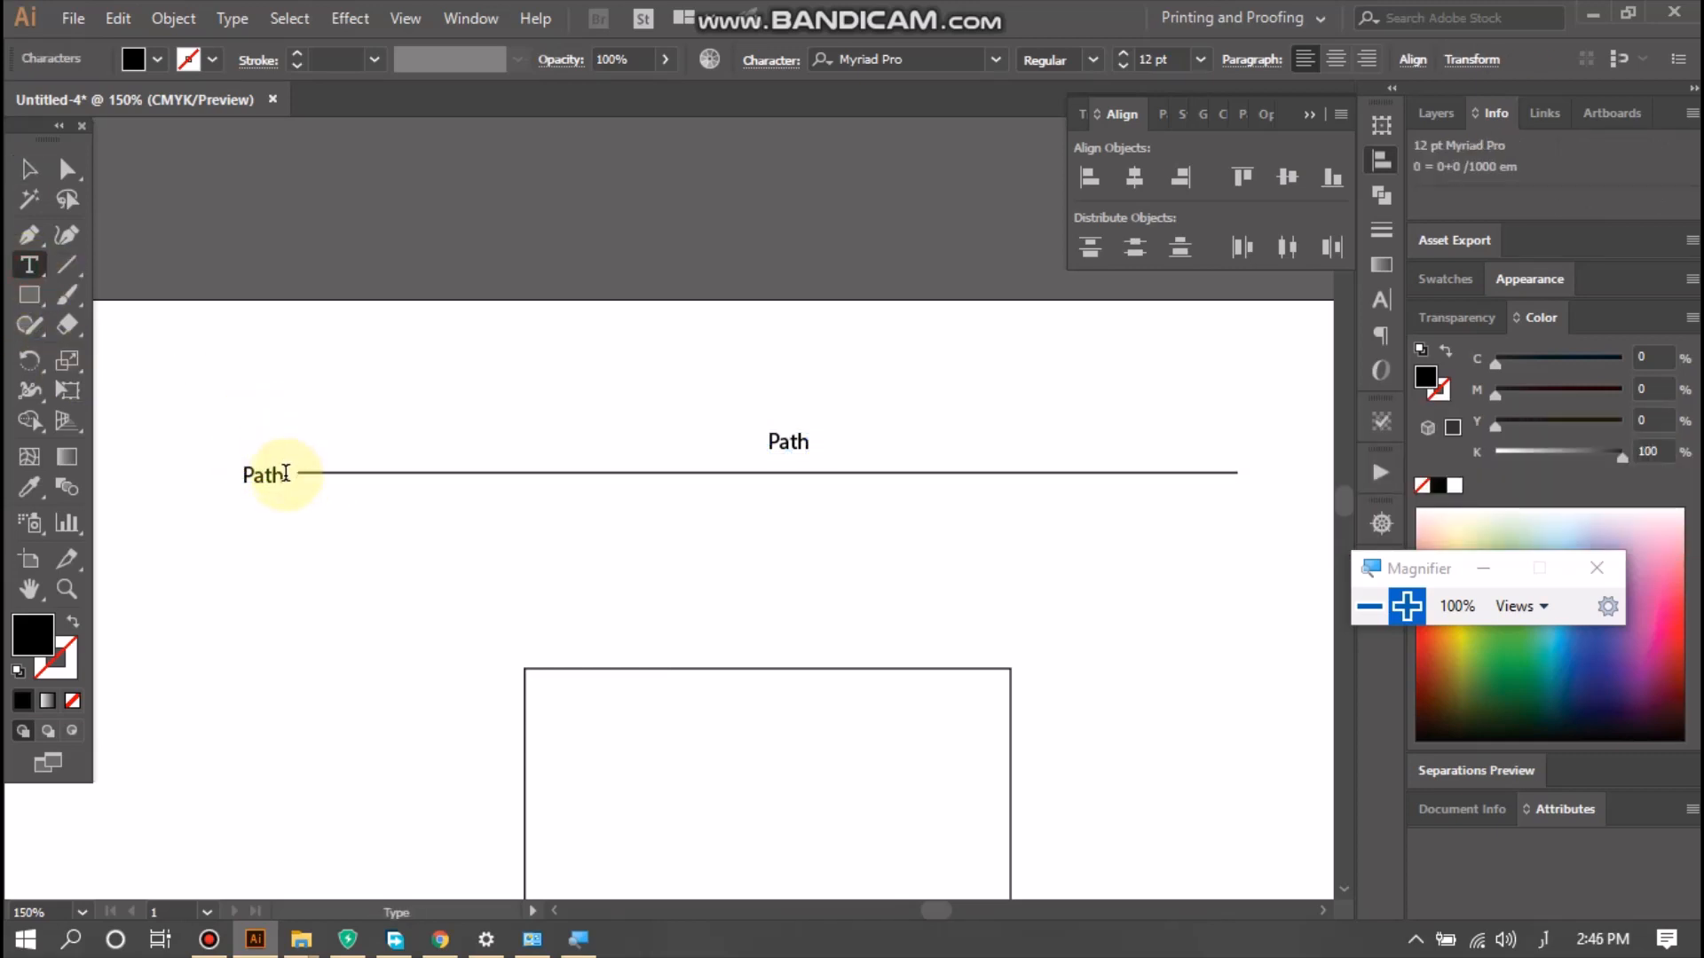
{"action": "key", "text": "BackSpace"}
{"action": "key", "text": "BackSpace"}
{"action": "key", "text": "BackSpace"}
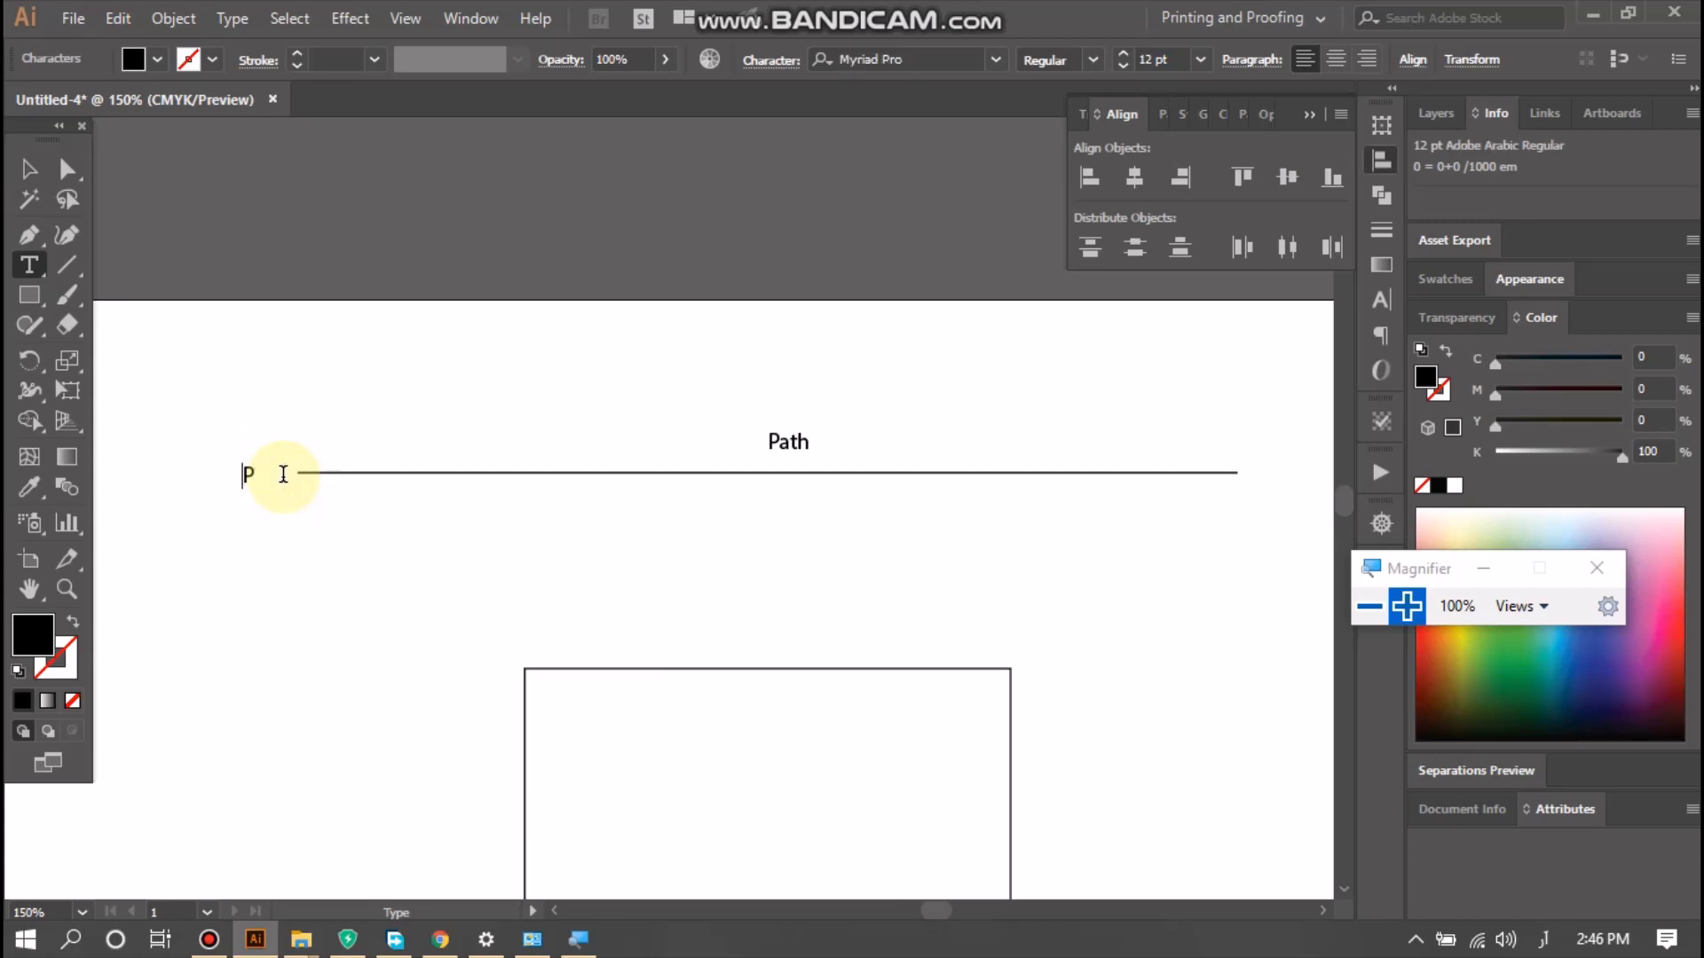
{"action": "key", "text": "BackSpace"}
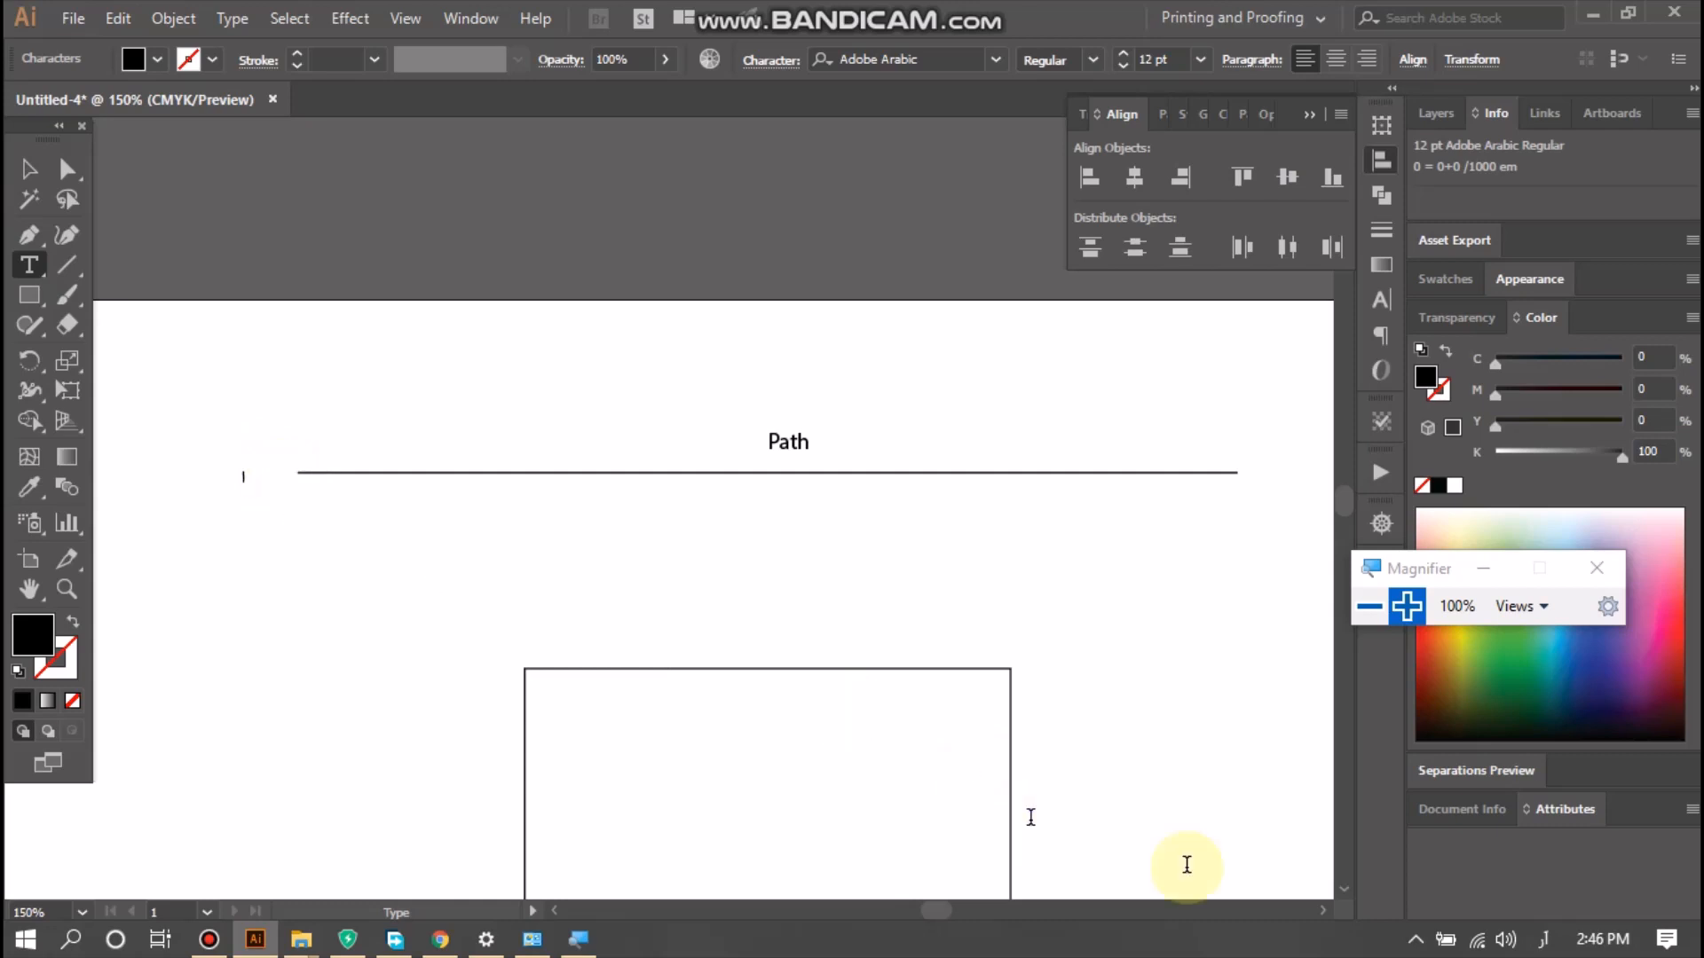
{"action": "left_click", "coordinate": [1548, 938]}
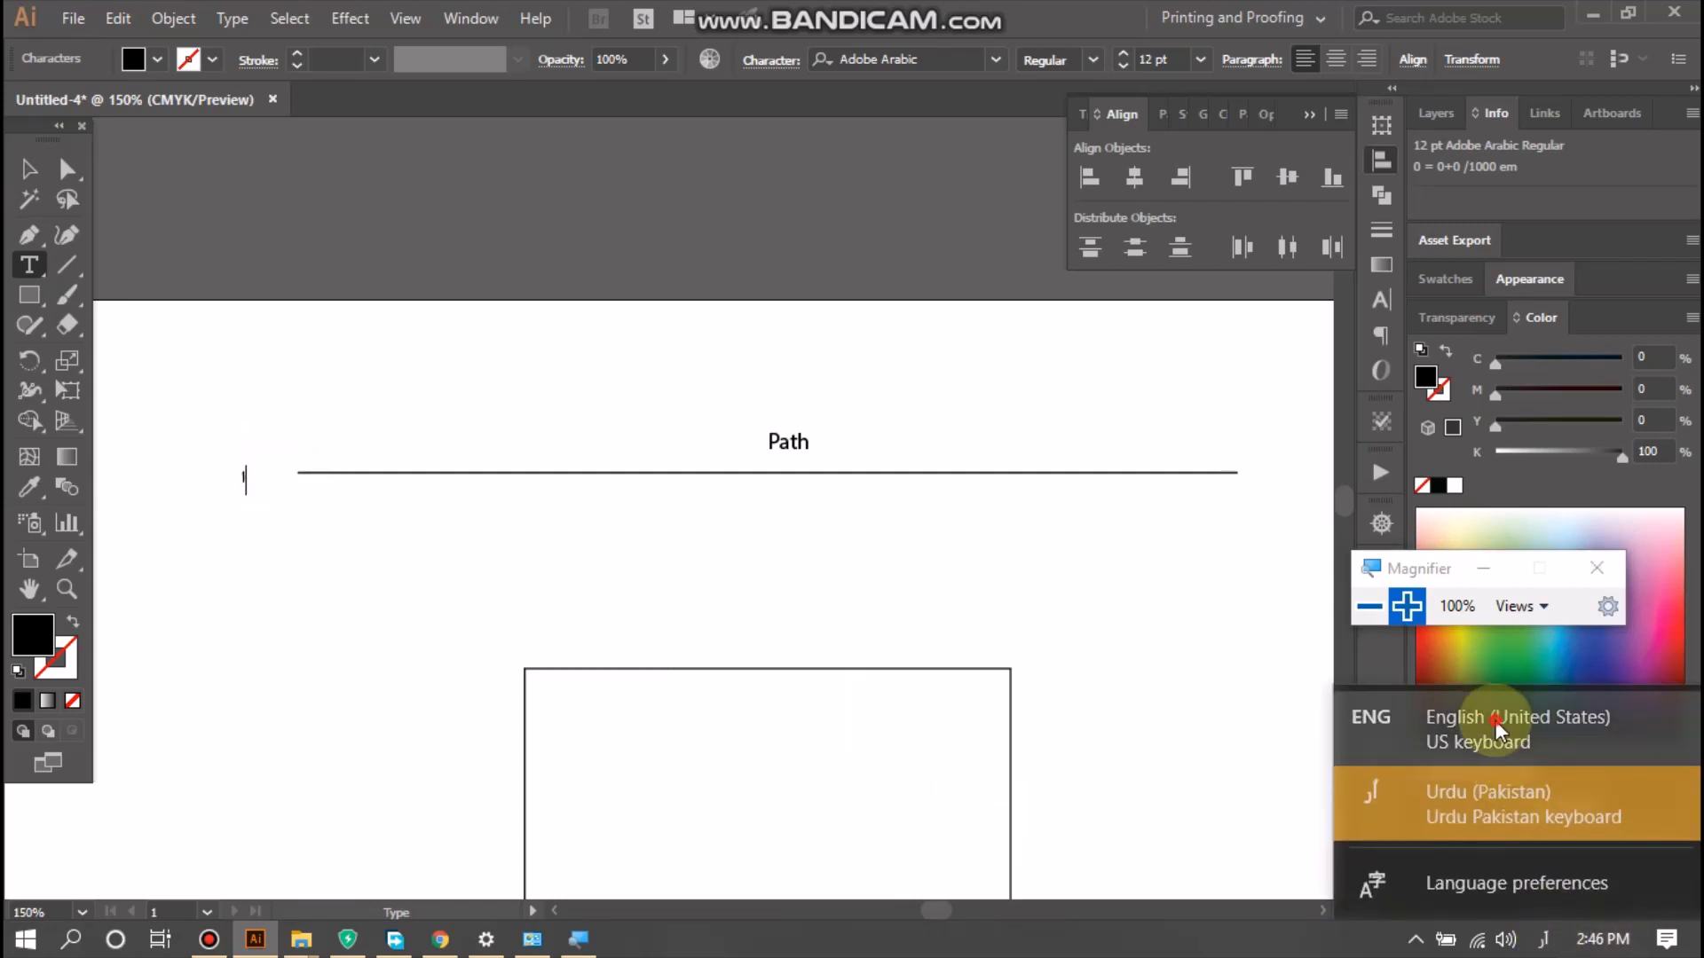
{"action": "left_click", "coordinate": [1455, 721]}
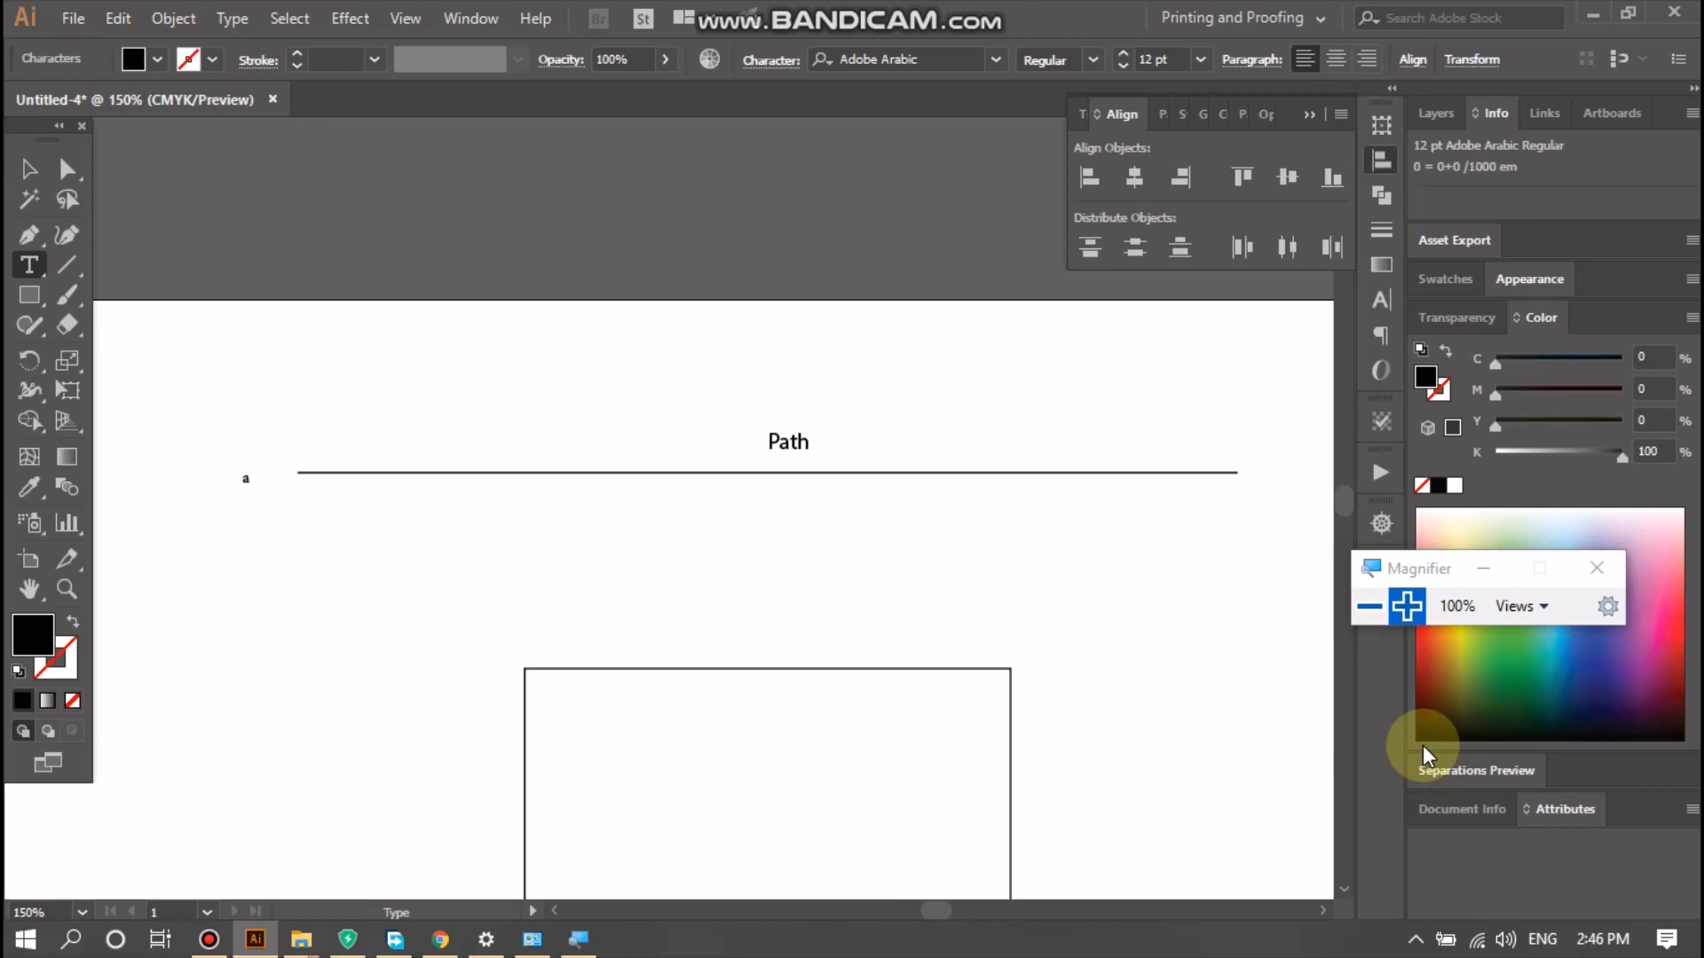
{"action": "type", "text": "Anchor"}
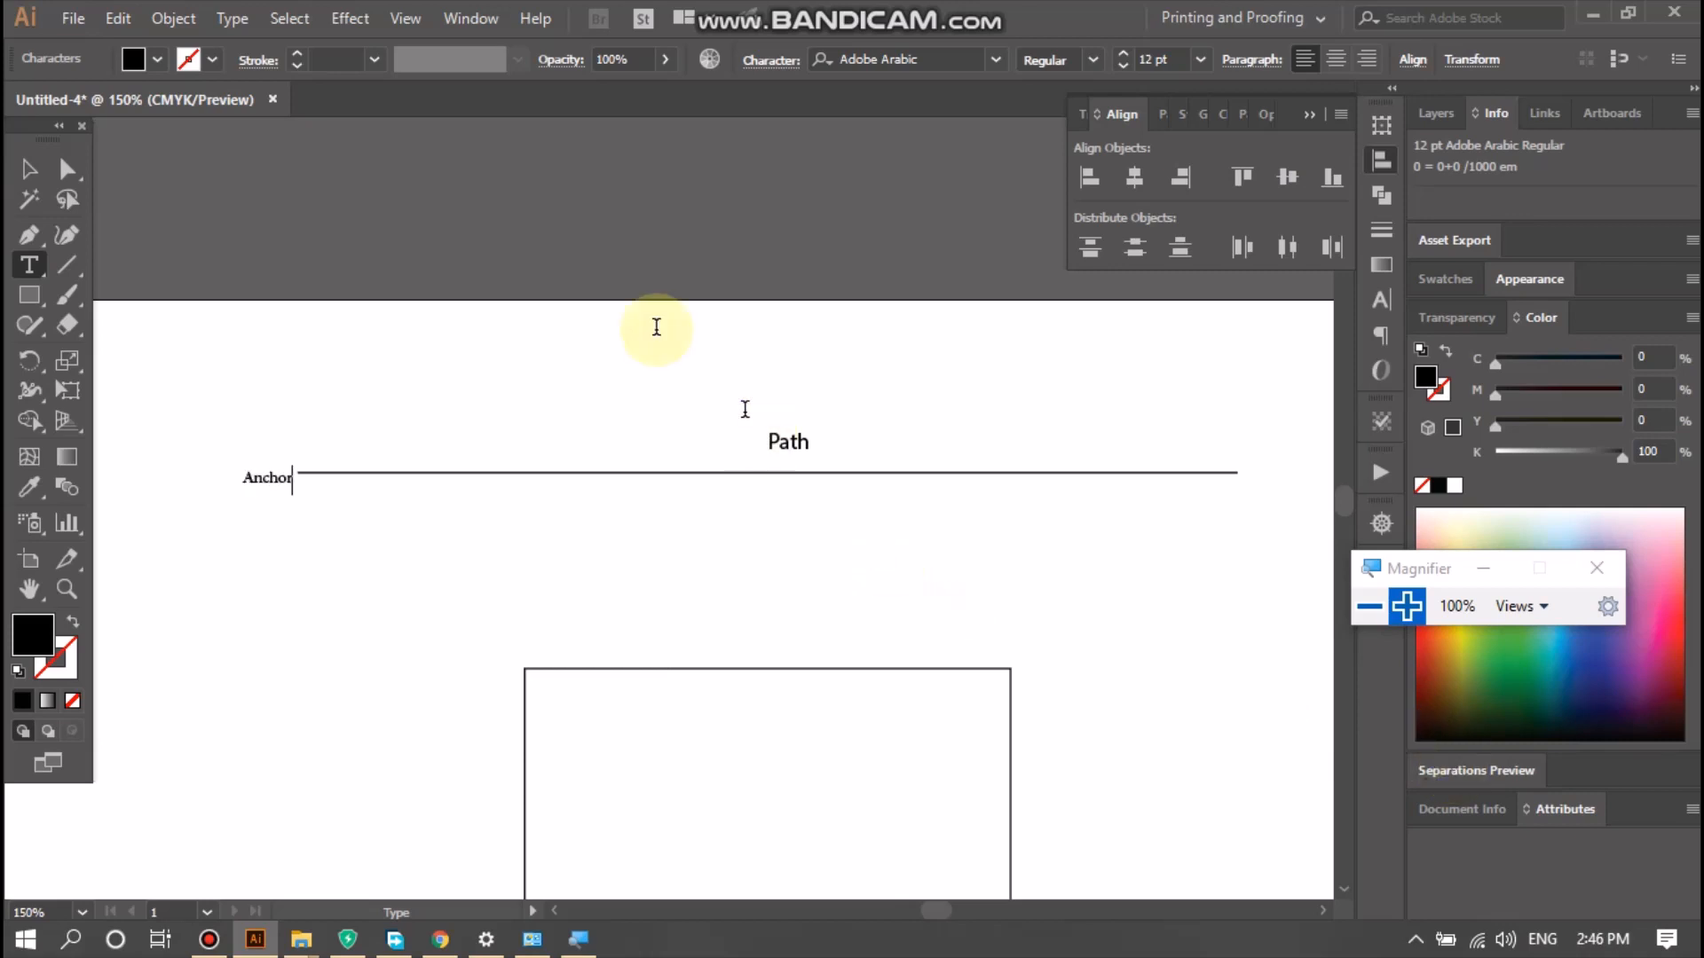
{"action": "left_click", "coordinate": [28, 169]}
{"action": "left_click", "coordinate": [263, 537]}
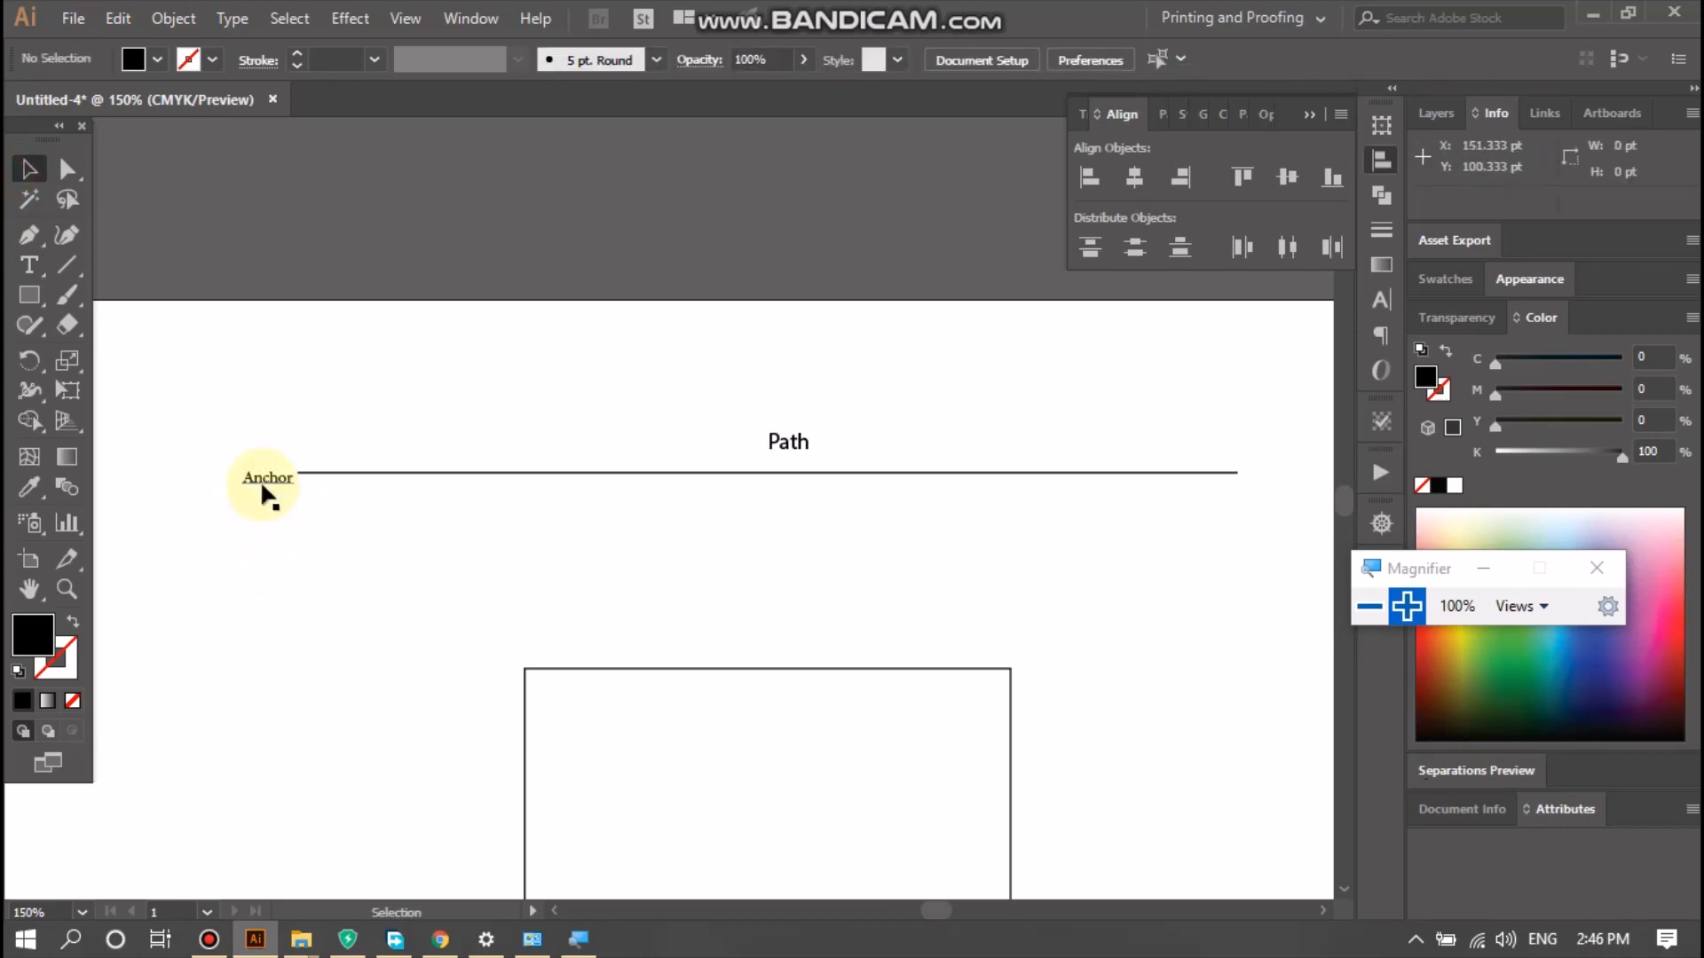
- Nudge the "Anchor" label level with the line's left end and duplicate it straight across to the right end
{"action": "left_click_drag", "start_coordinate": [261, 488], "coordinate": [254, 480]}
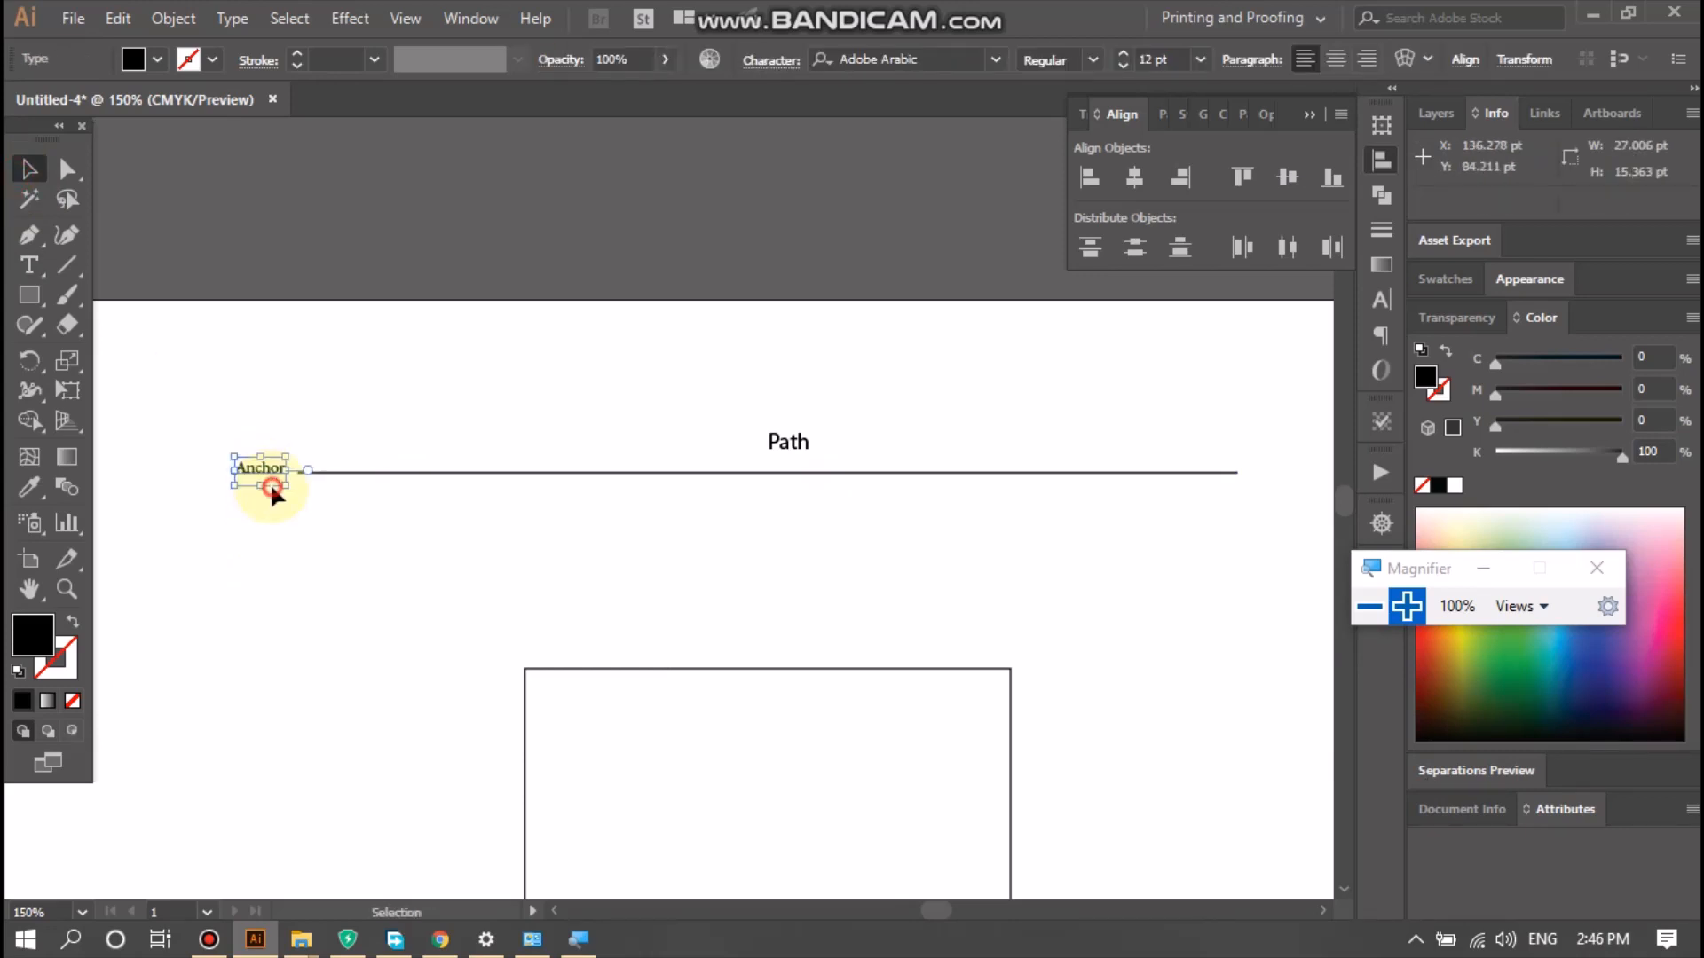
{"action": "left_click", "coordinate": [262, 536]}
{"action": "left_click", "coordinate": [255, 477]}
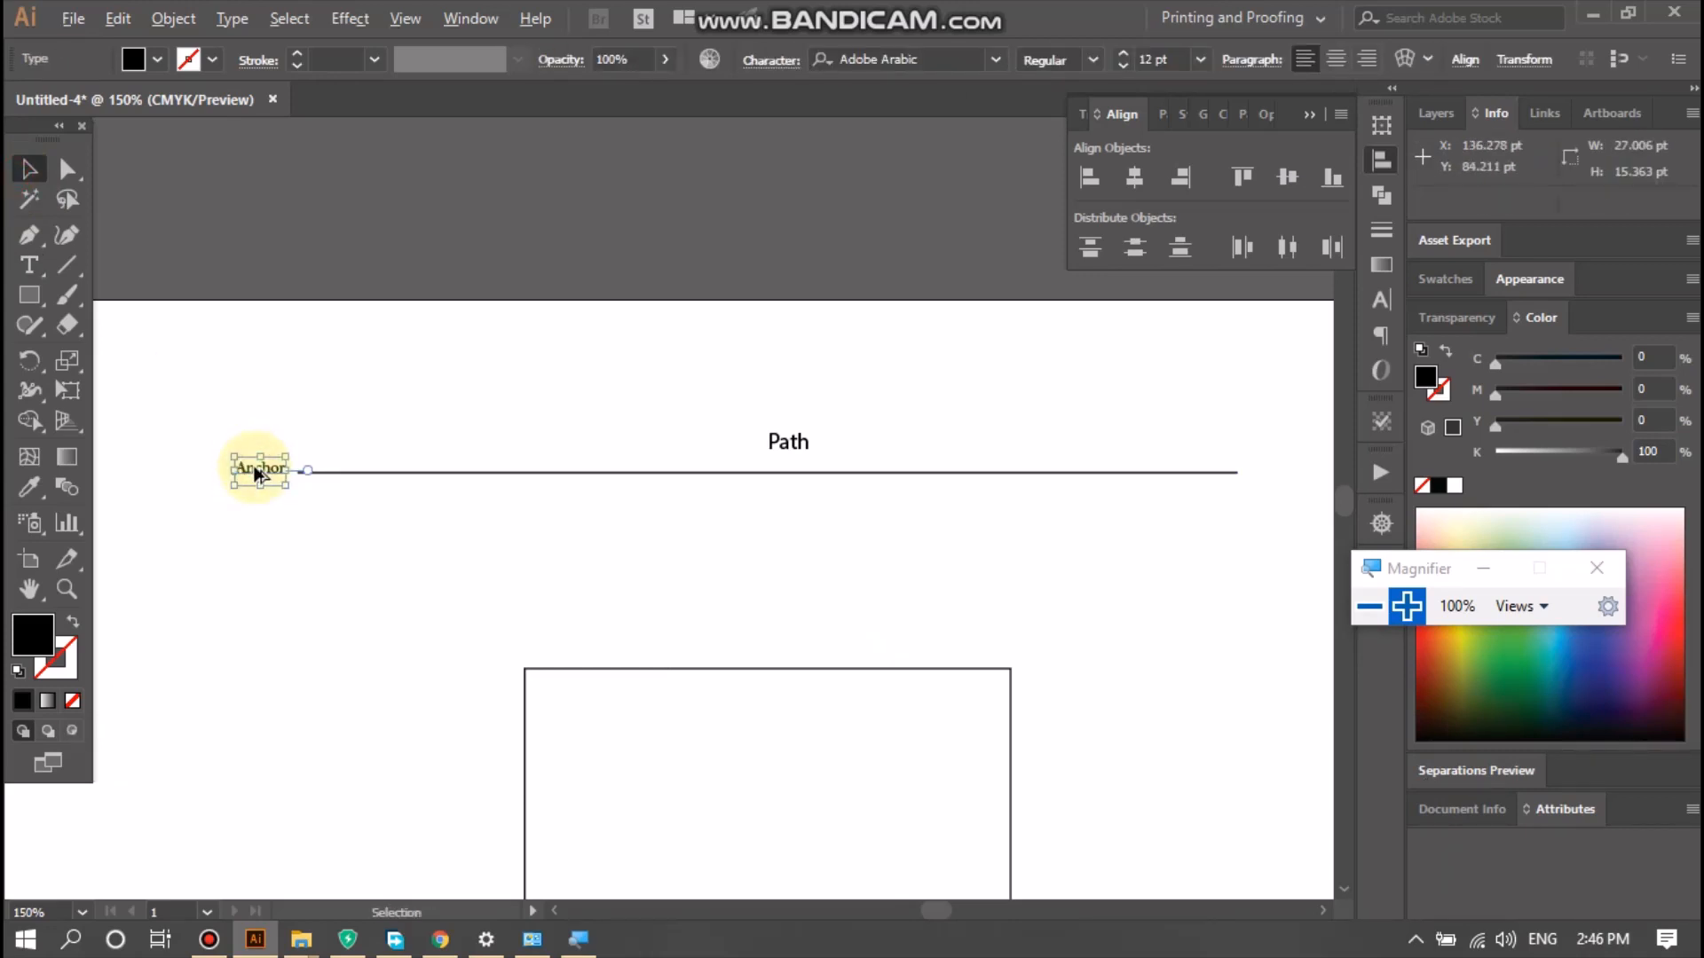
{"action": "left_click_drag", "start_coordinate": [257, 475], "coordinate": [1269, 487]}
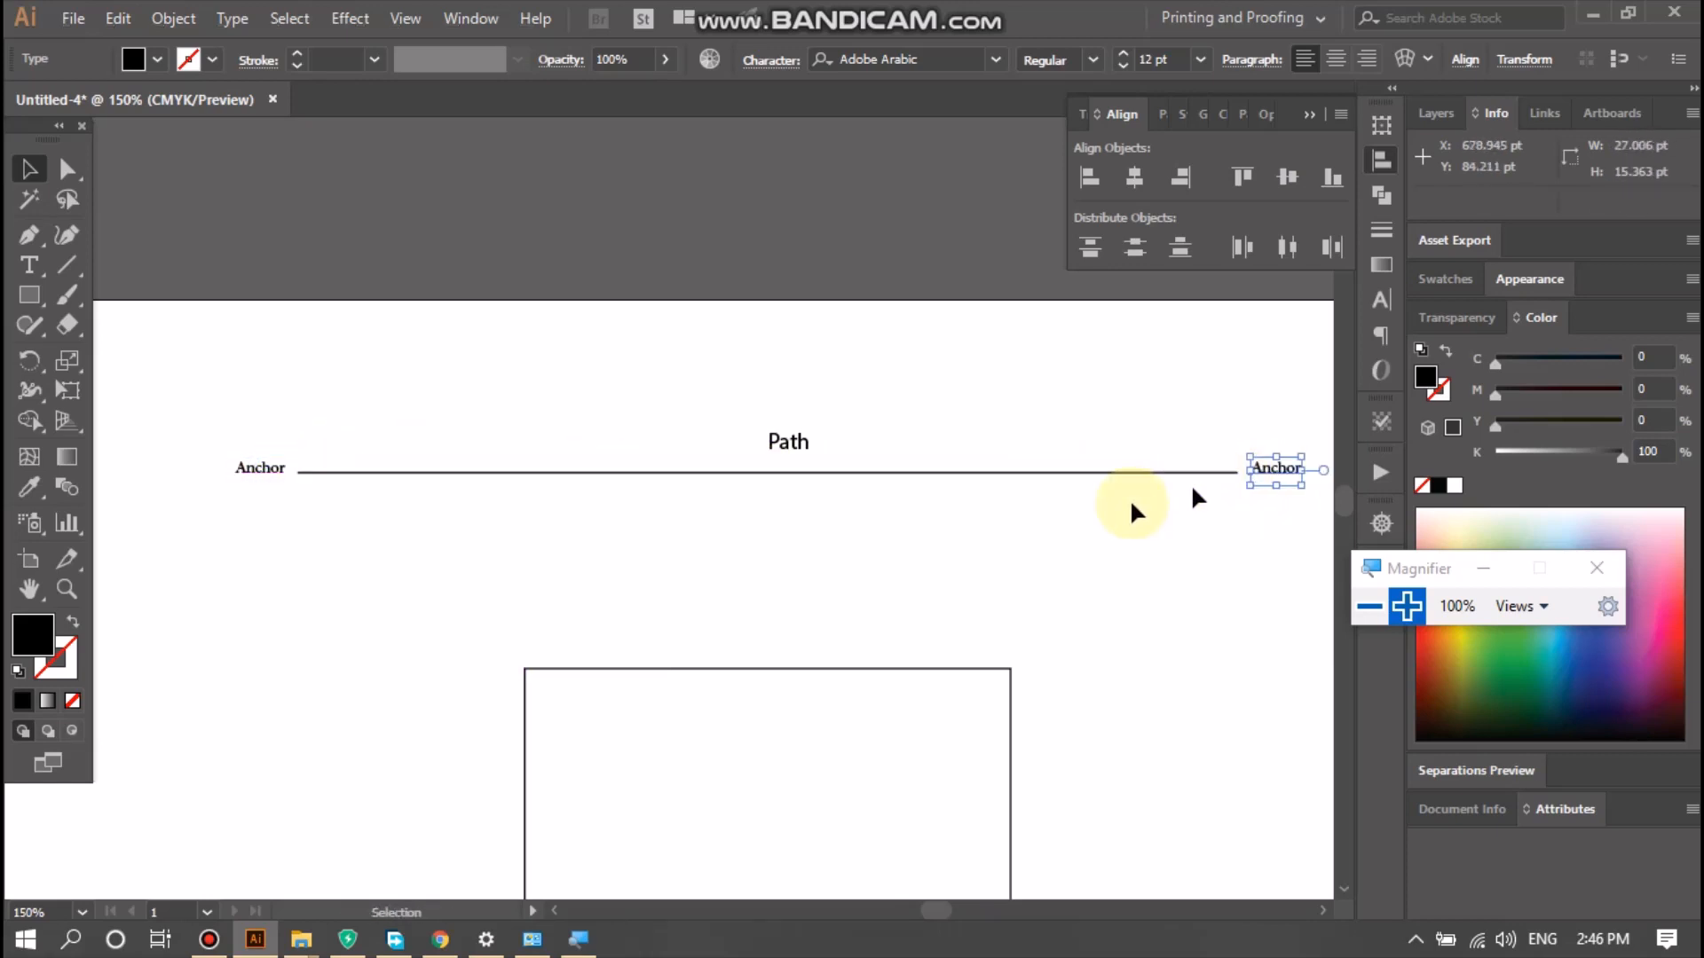
{"action": "left_click", "coordinate": [1017, 539]}
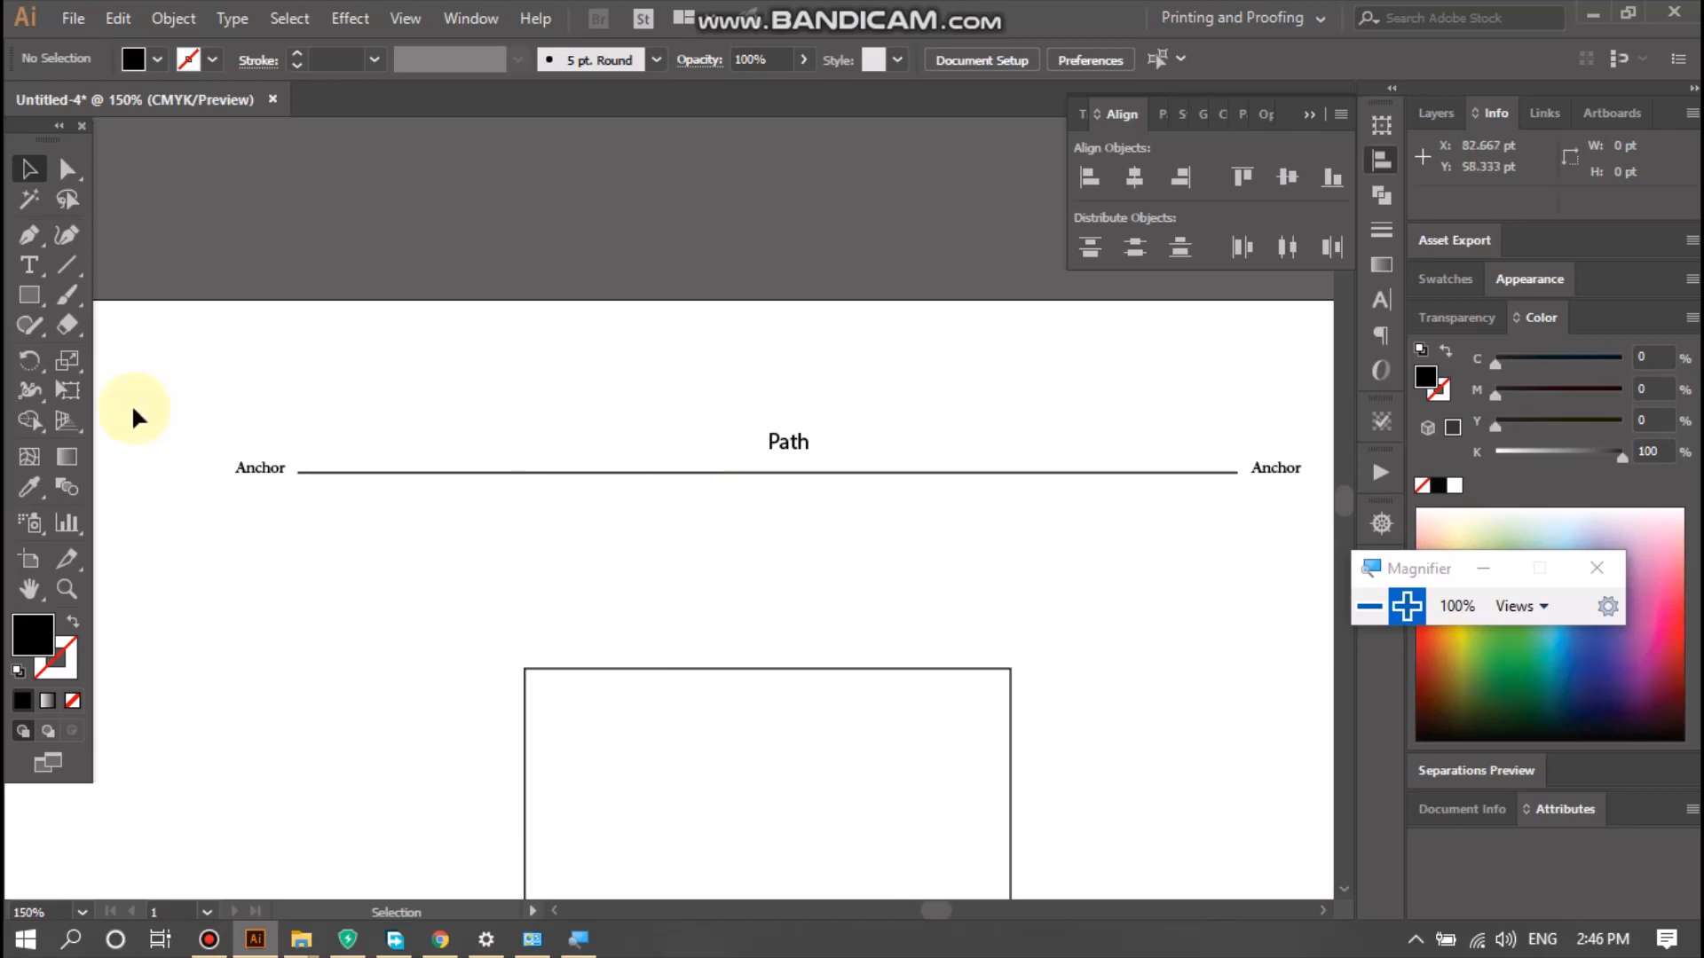
- Select the horizontal line and examine its end anchor points close up and in the full artboard view
{"action": "left_click", "coordinate": [308, 475]}
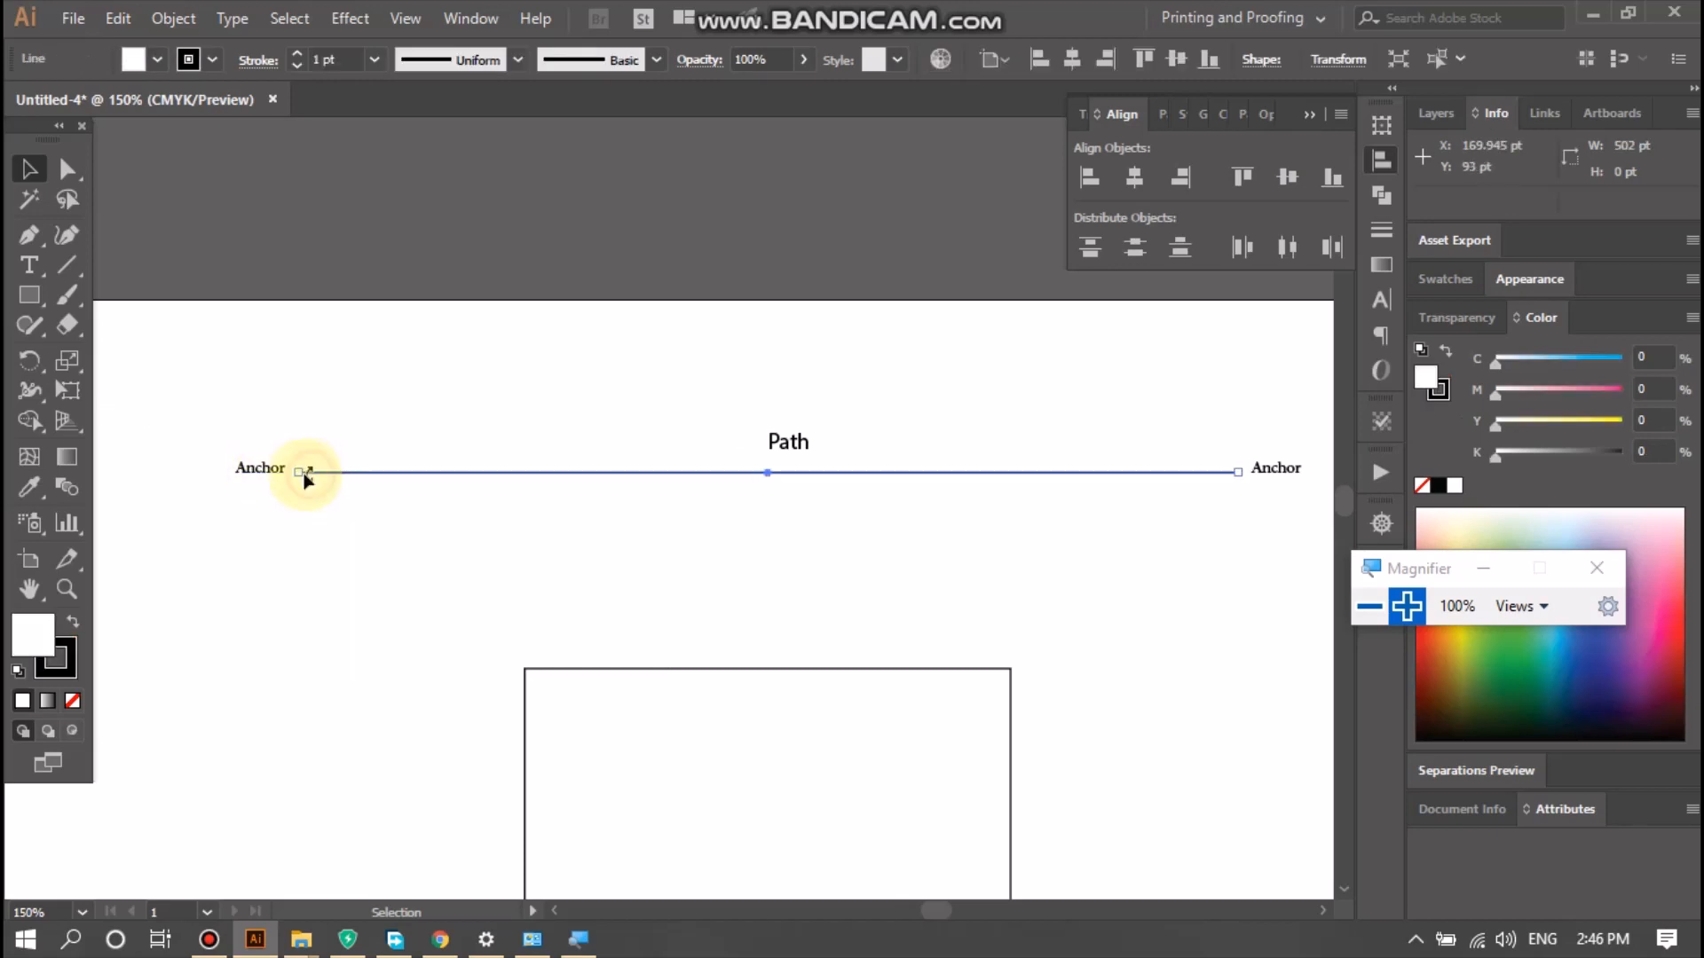
{"action": "scroll", "coordinate": [281, 484], "scroll_direction": "up", "scroll_amount": 2}
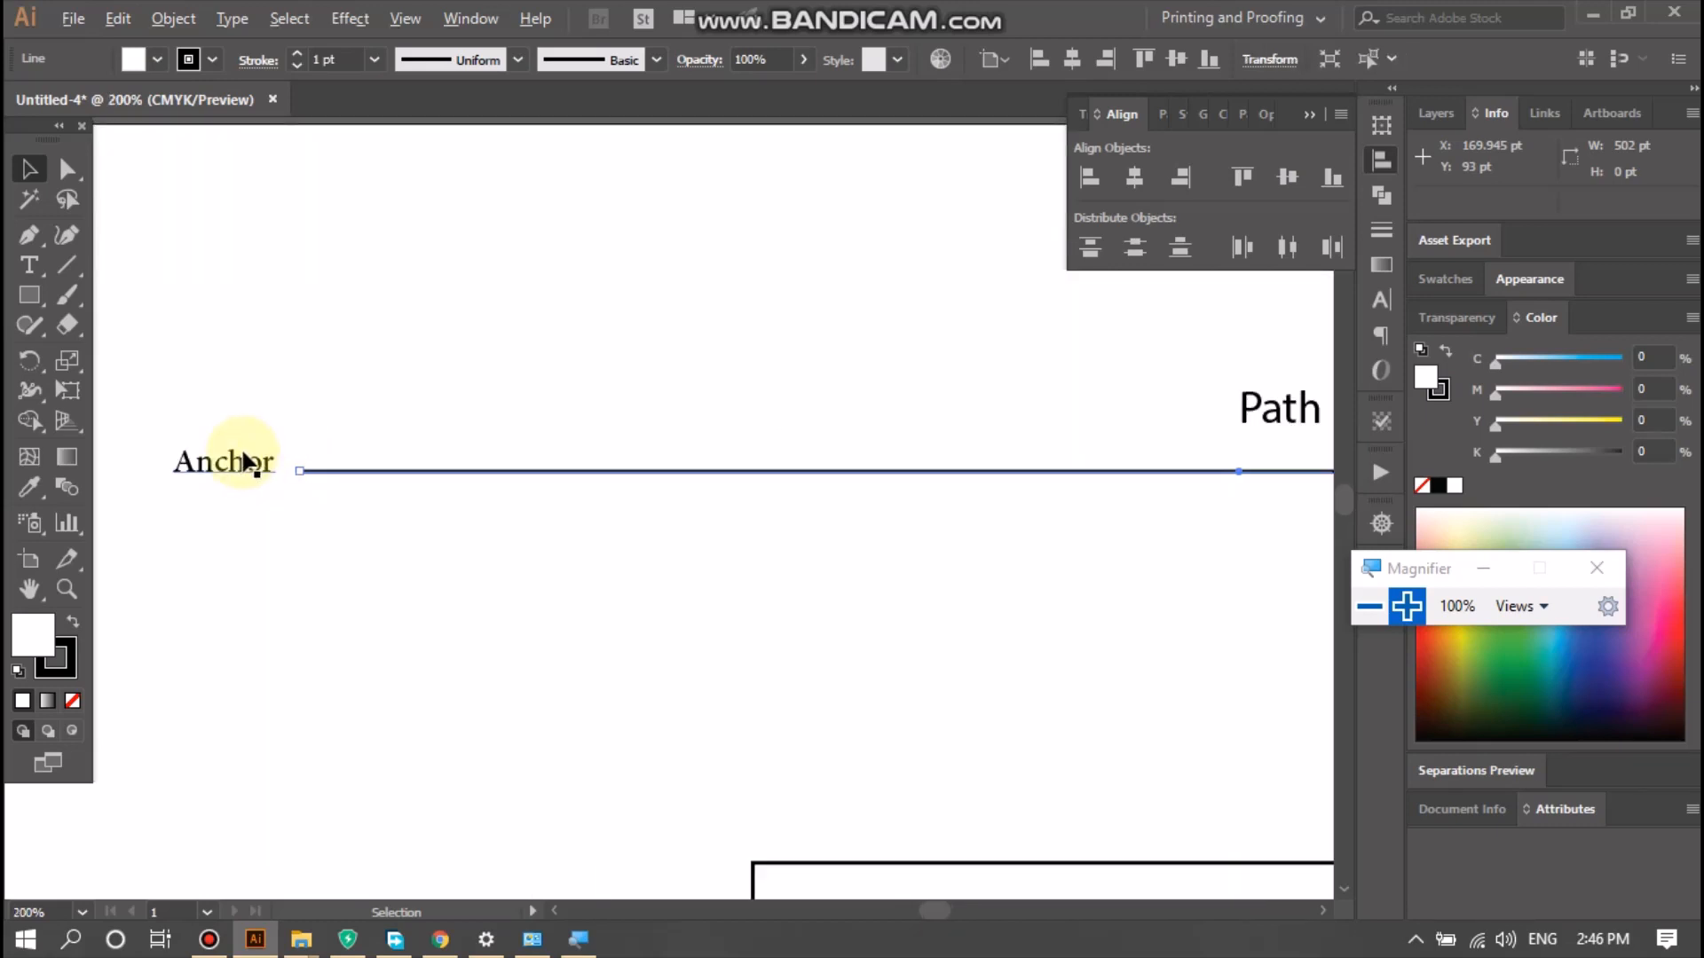
{"action": "scroll", "coordinate": [247, 460], "scroll_direction": "down", "scroll_amount": 2}
{"action": "scroll", "coordinate": [247, 460], "scroll_direction": "down", "scroll_amount": 2}
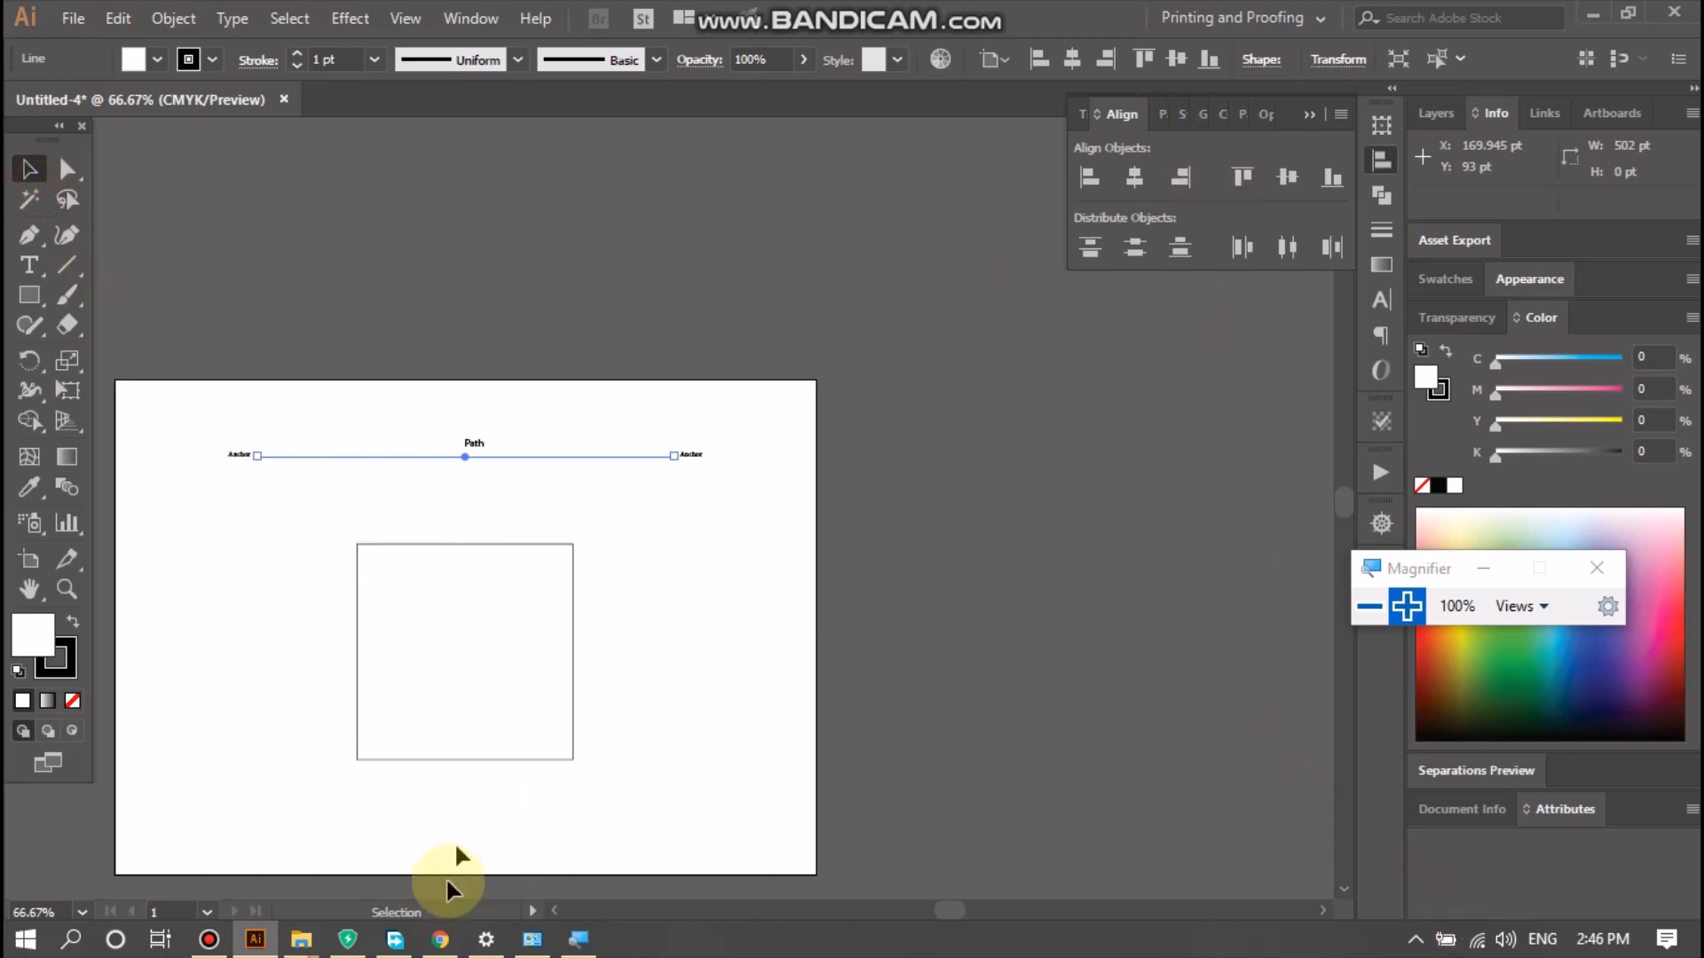
{"action": "left_click", "coordinate": [216, 948]}
{"action": "left_click", "coordinate": [211, 946]}
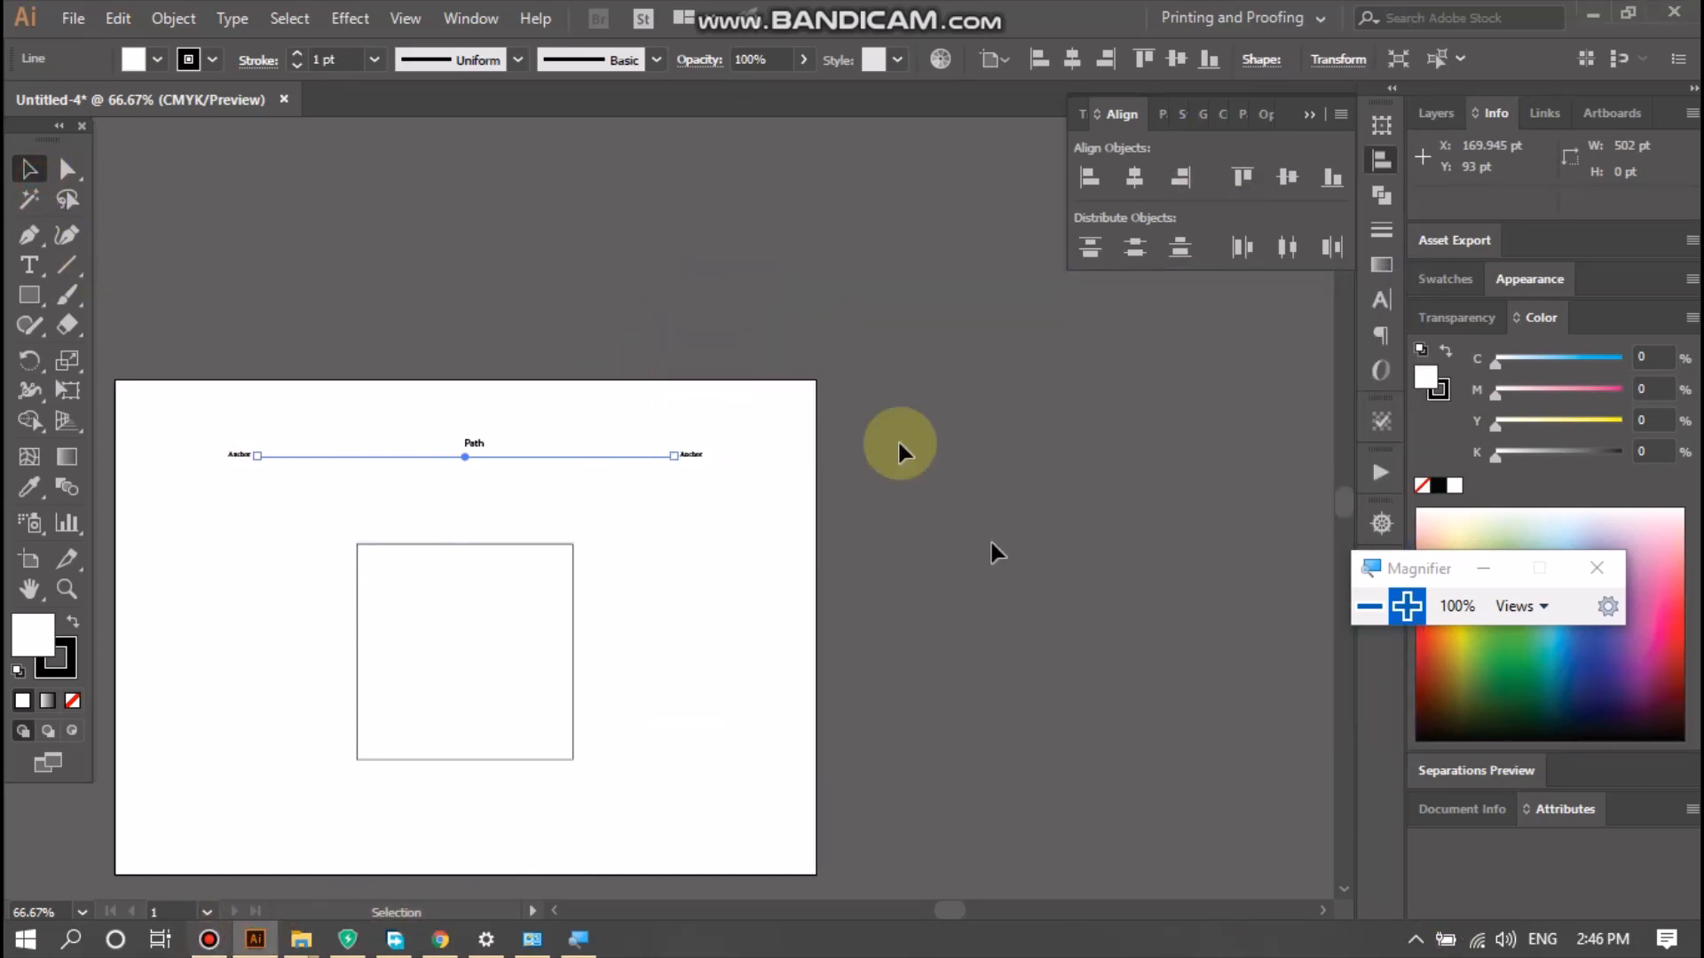
{"action": "left_click_drag", "start_coordinate": [305, 575], "coordinate": [476, 485]}
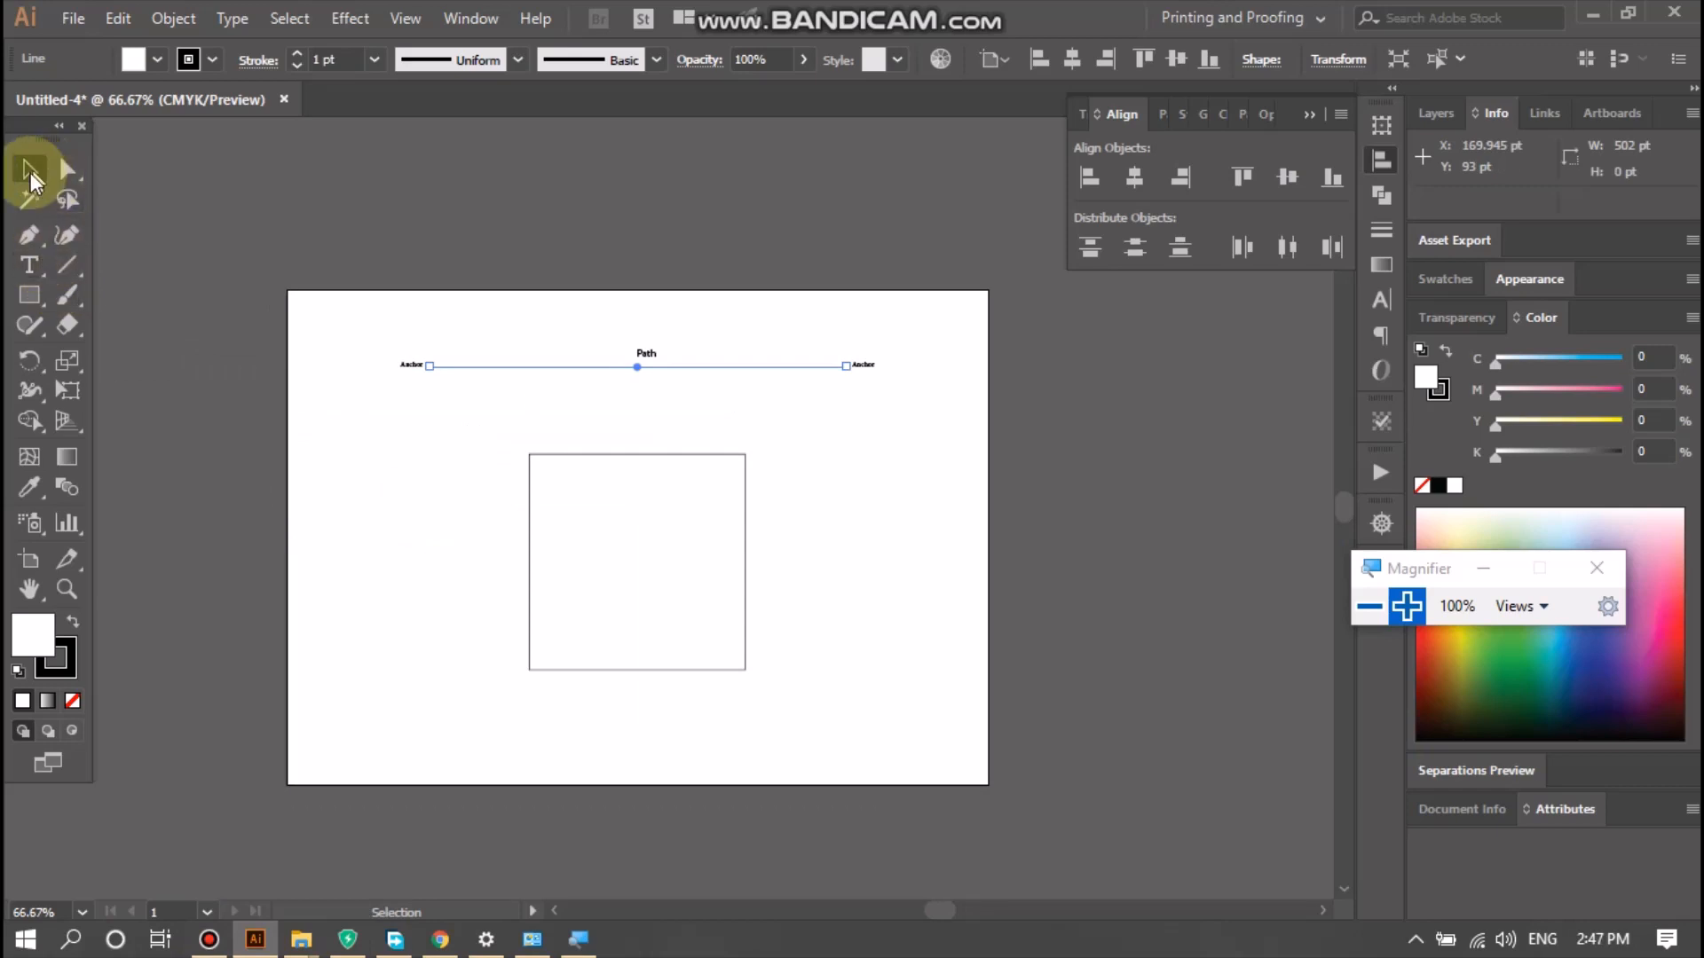
{"action": "left_click", "coordinate": [31, 174]}
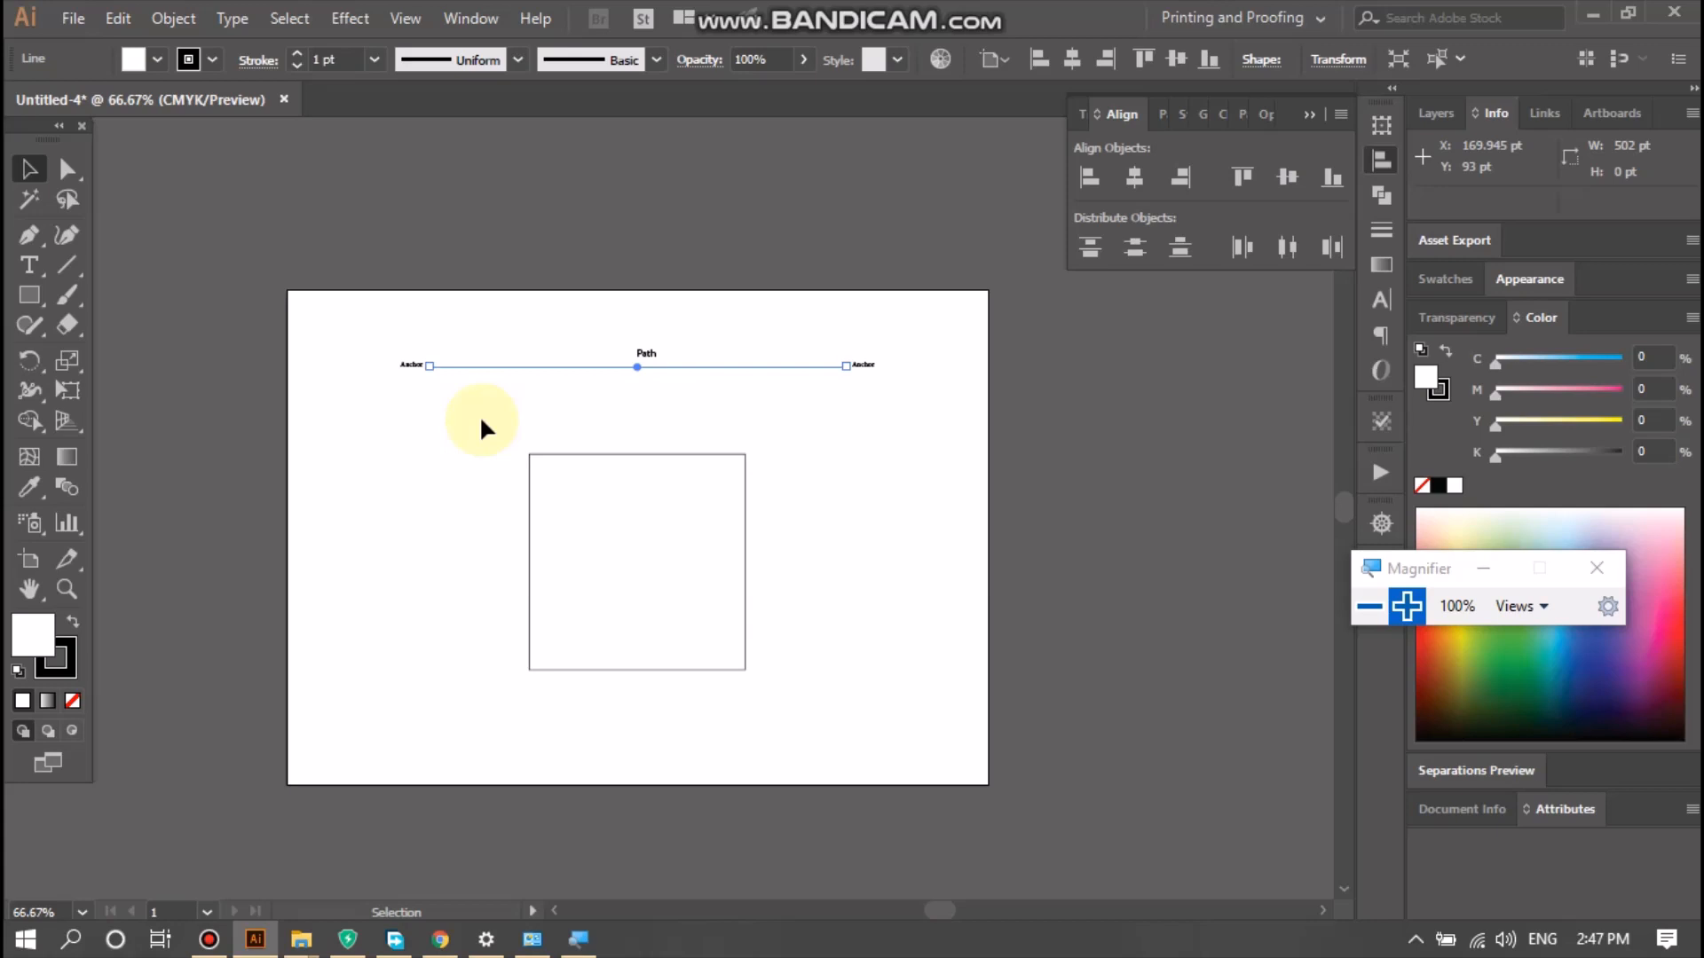
- Move the square left and slightly up on the artboard to about X 143 pt, Y 187 pt
{"action": "left_click_drag", "start_coordinate": [483, 433], "coordinate": [477, 481]}
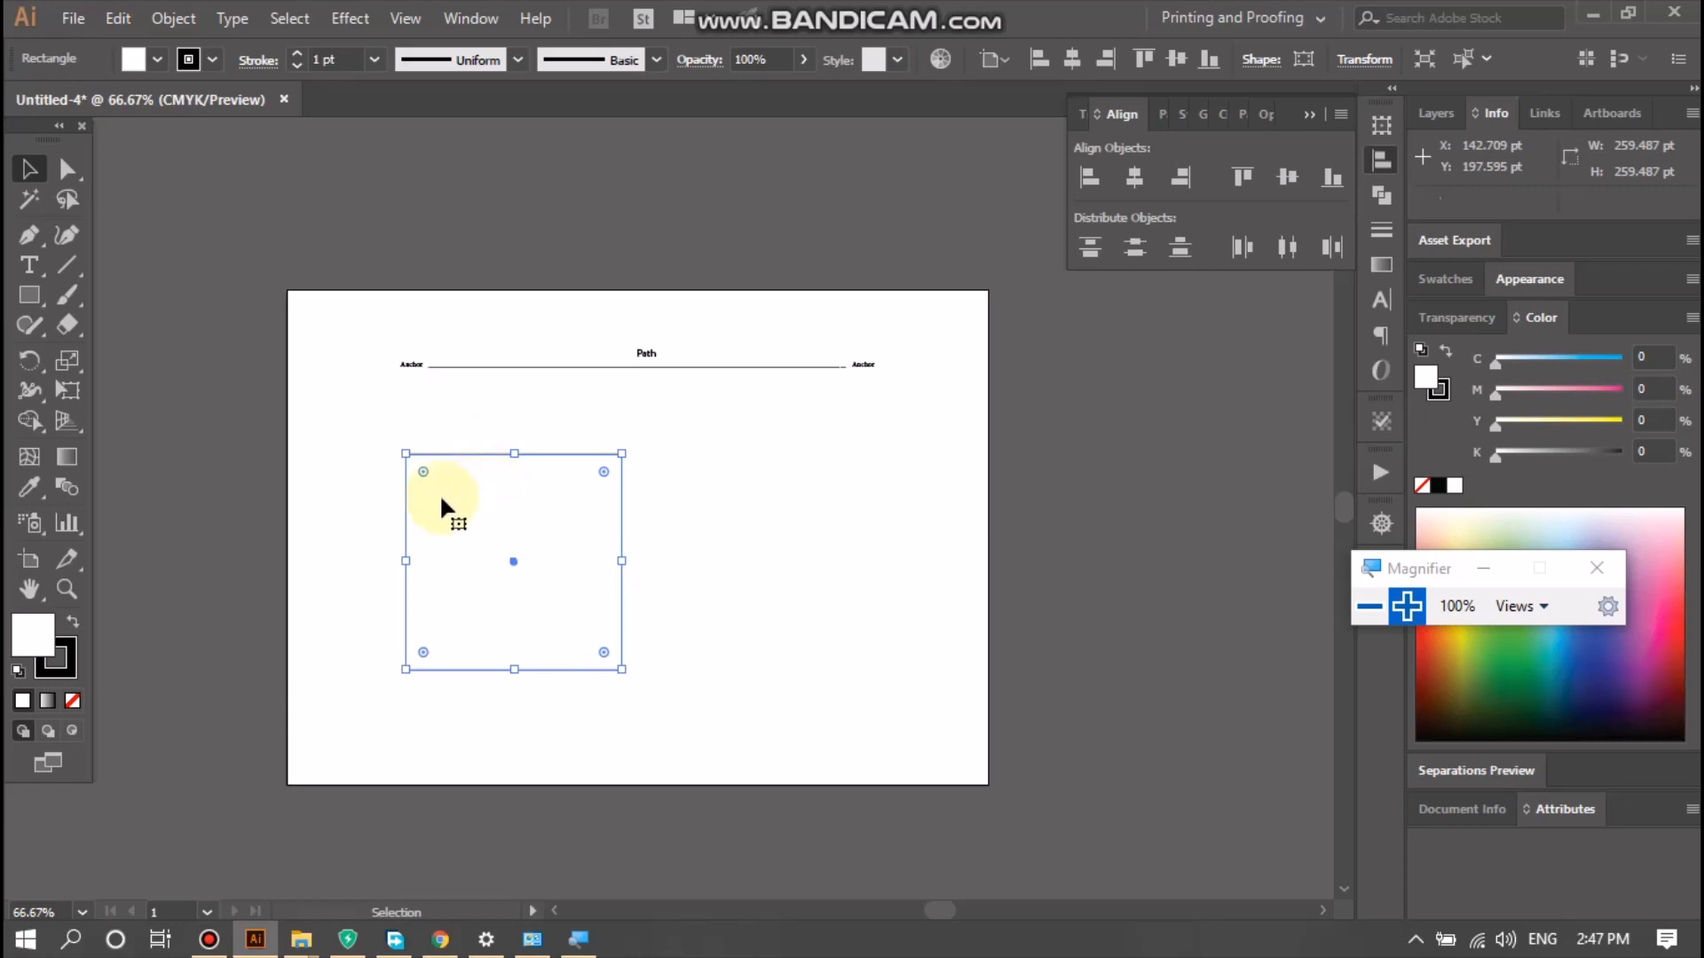
{"action": "left_click_drag", "start_coordinate": [442, 499], "coordinate": [437, 490]}
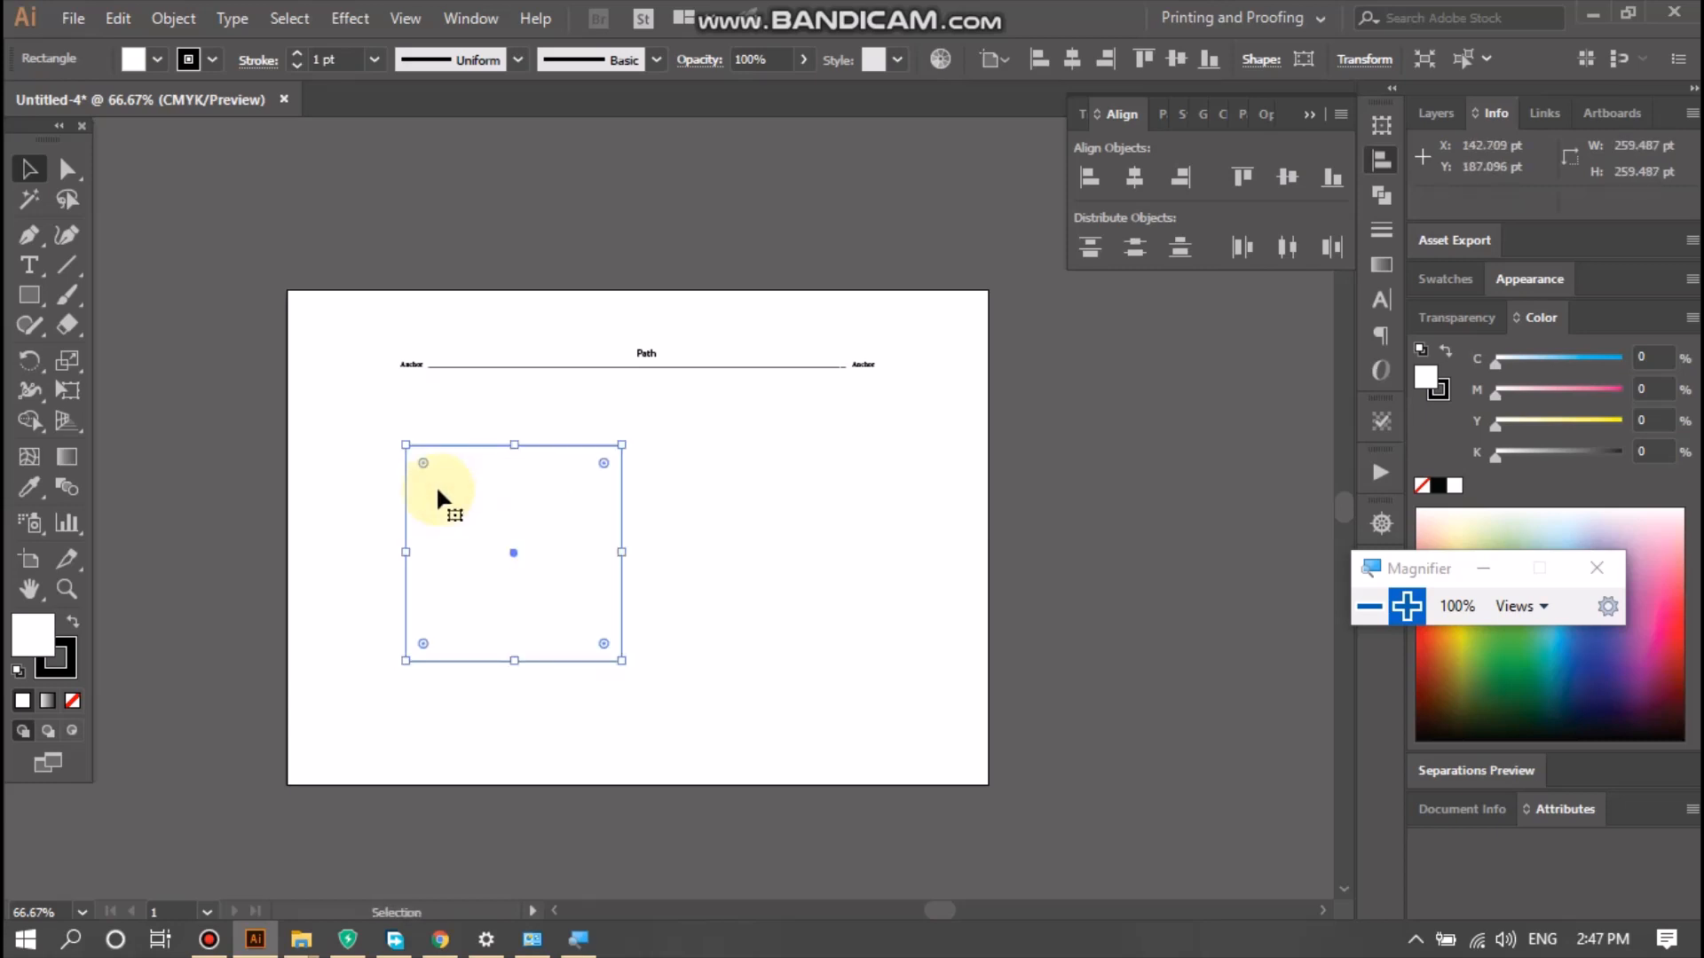
{"action": "left_click_drag", "start_coordinate": [29, 294], "coordinate": [169, 302]}
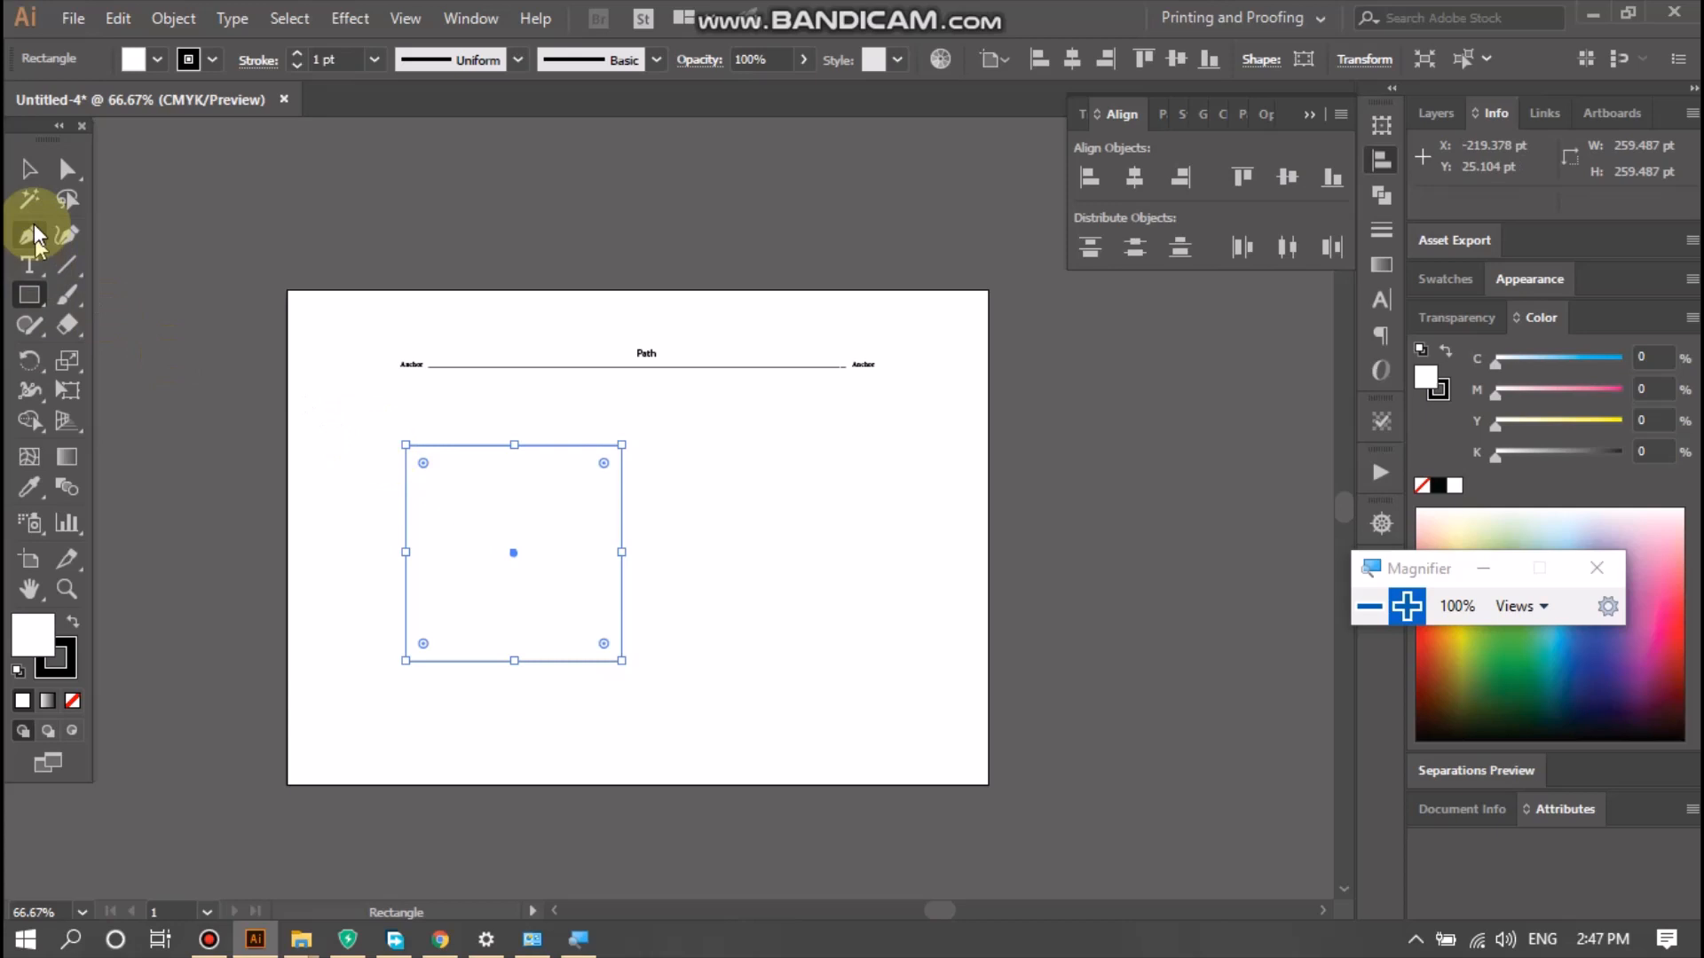
{"action": "left_click", "coordinate": [29, 169]}
{"action": "left_click", "coordinate": [328, 476]}
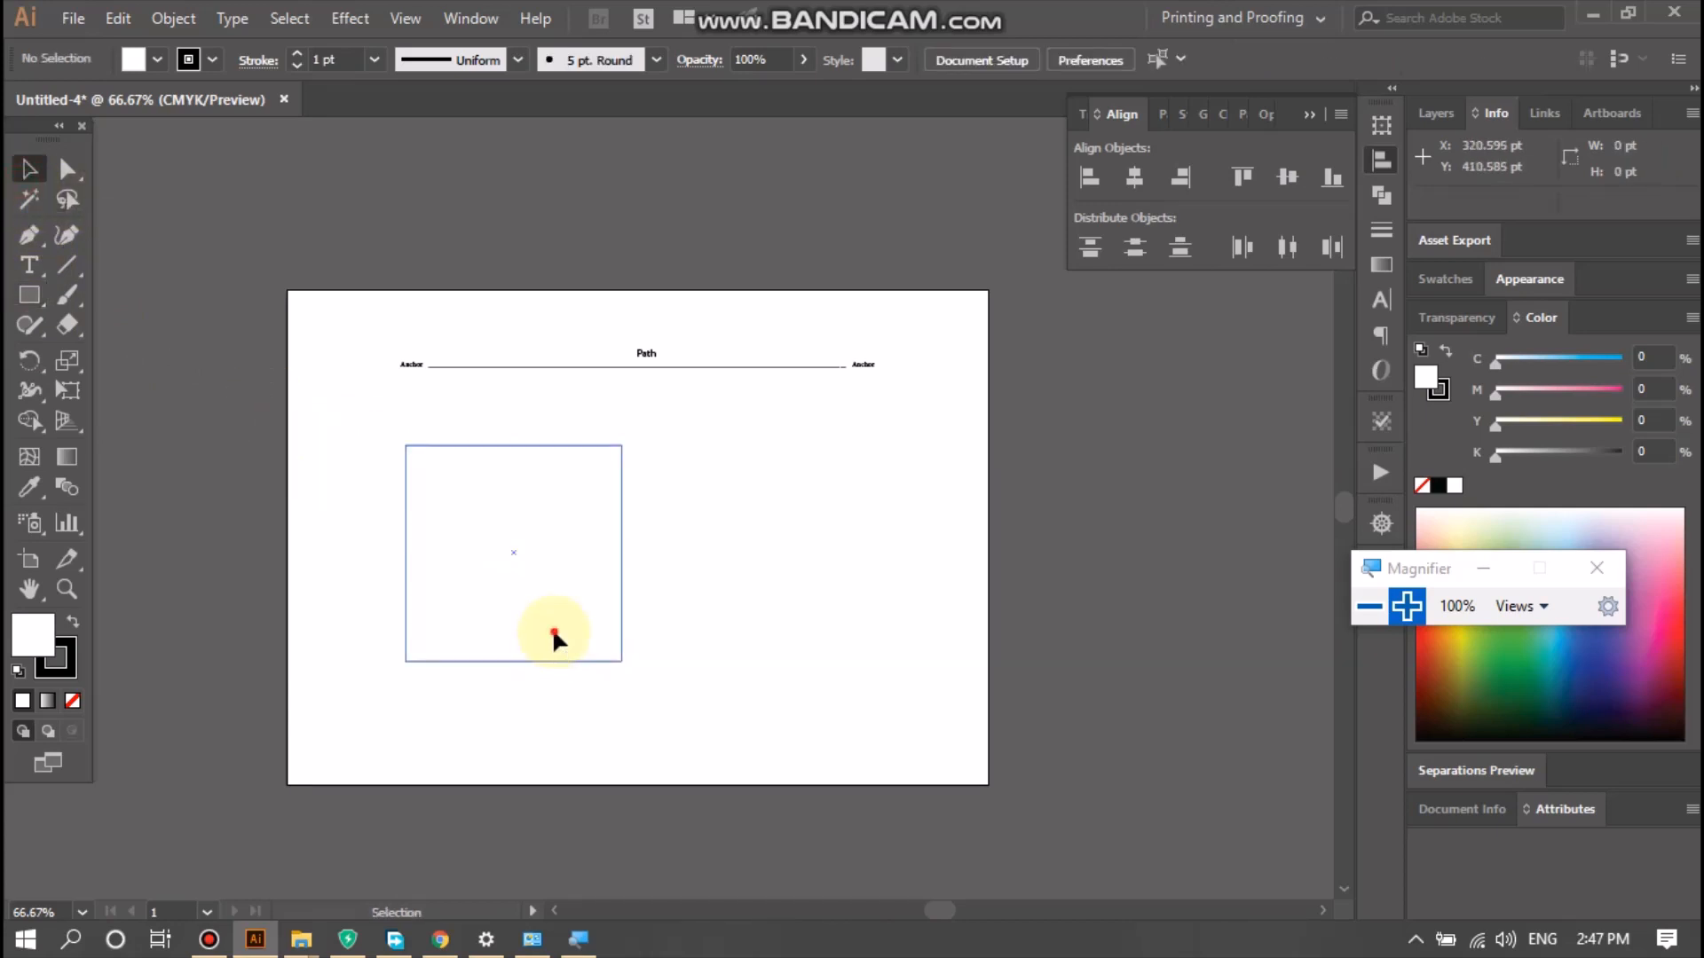
- Scale the square down proportionally about its centre to about 172 pt per side
{"action": "left_click", "coordinate": [552, 636]}
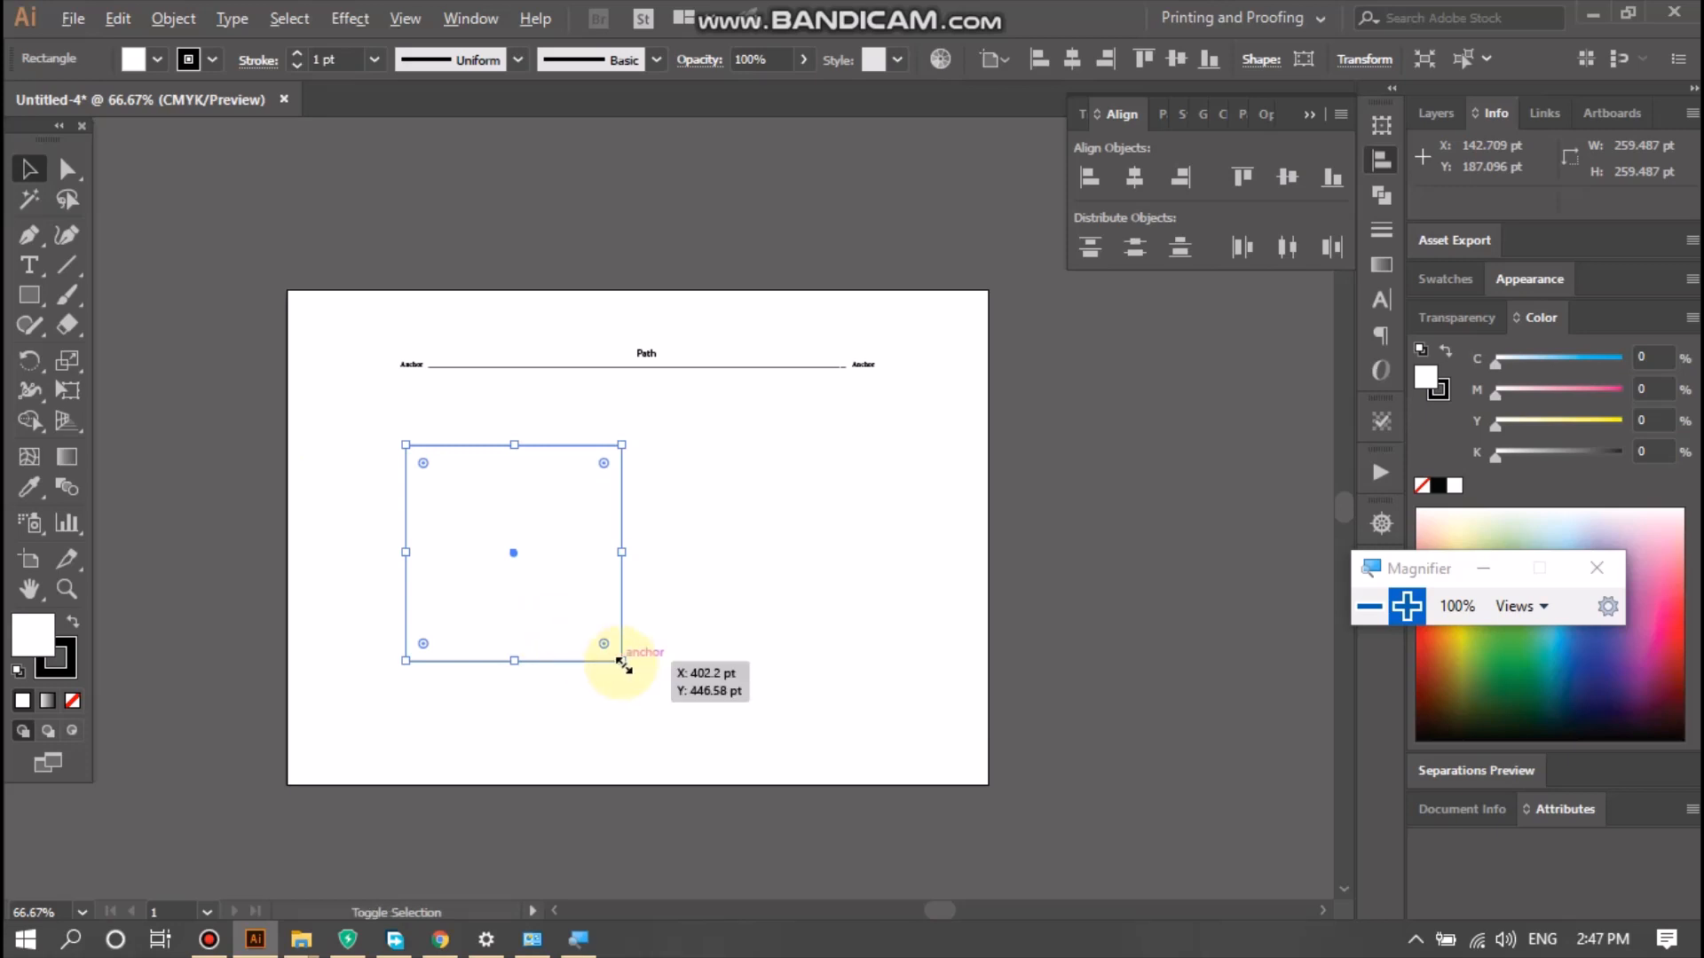
{"action": "left_click_drag", "start_coordinate": [622, 662], "coordinate": [601, 629]}
{"action": "left_click", "coordinate": [29, 168]}
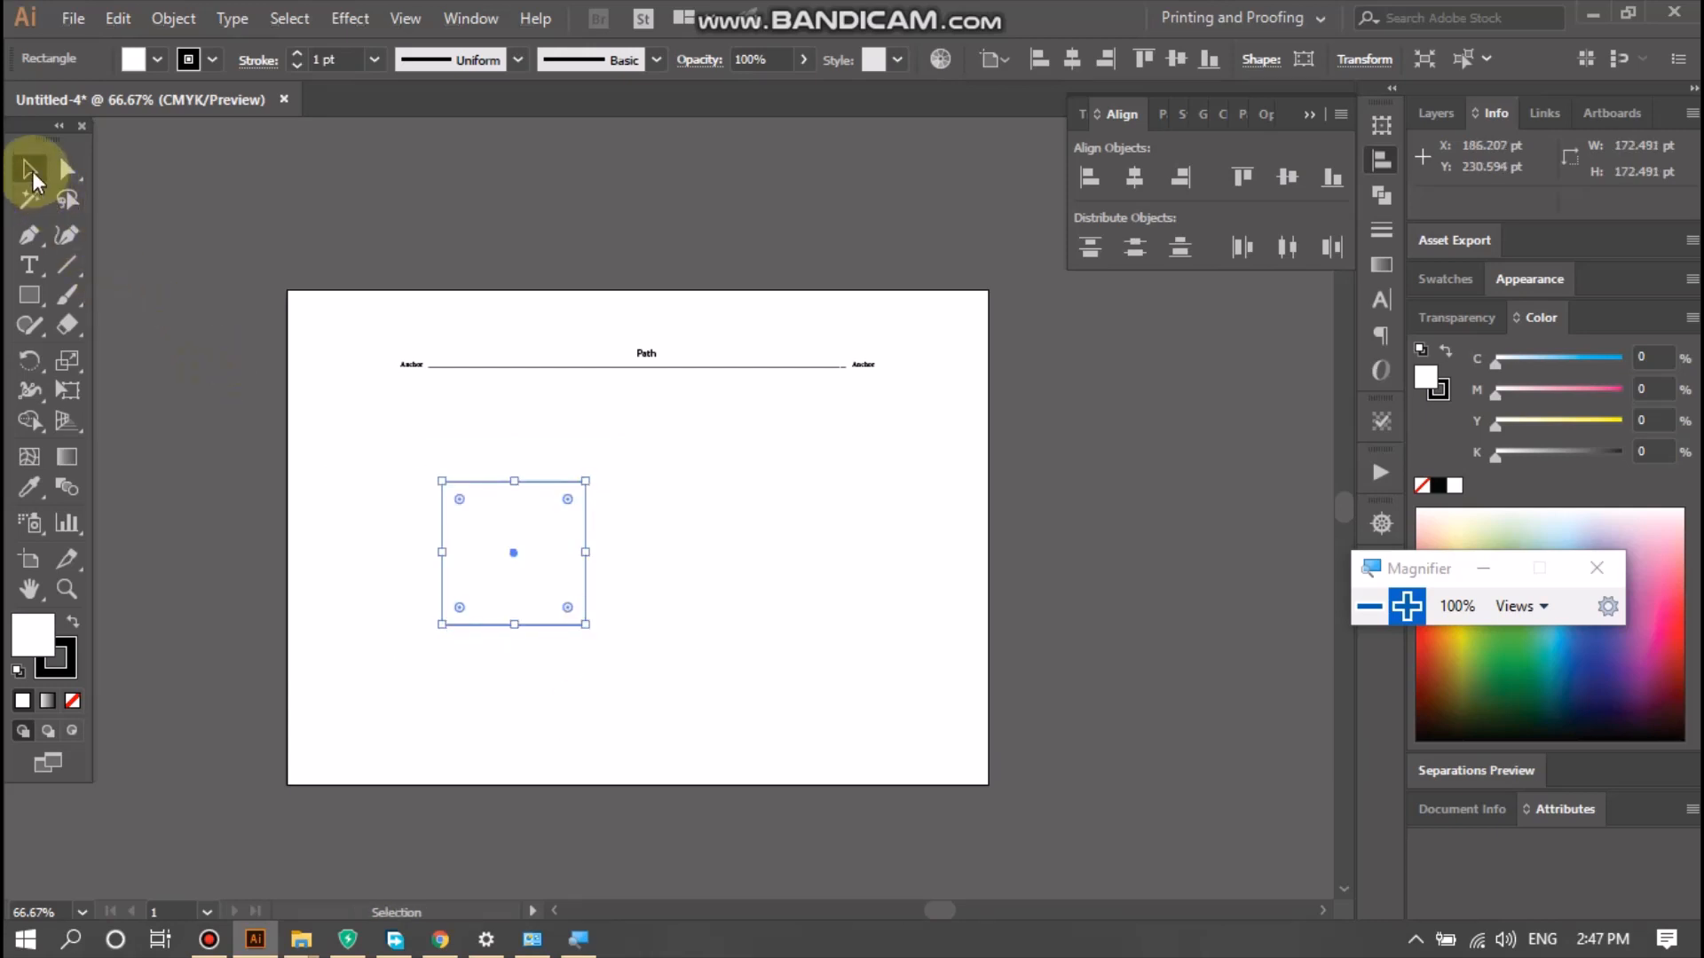
{"action": "left_click", "coordinate": [231, 470]}
- Duplicate the square to its right with the edges touching, and select the original square
{"action": "left_click", "coordinate": [482, 513]}
{"action": "left_click_drag", "start_coordinate": [515, 528], "coordinate": [625, 513]}
{"action": "key", "text": "alt+shift"}
{"action": "left_click", "coordinate": [519, 667]}
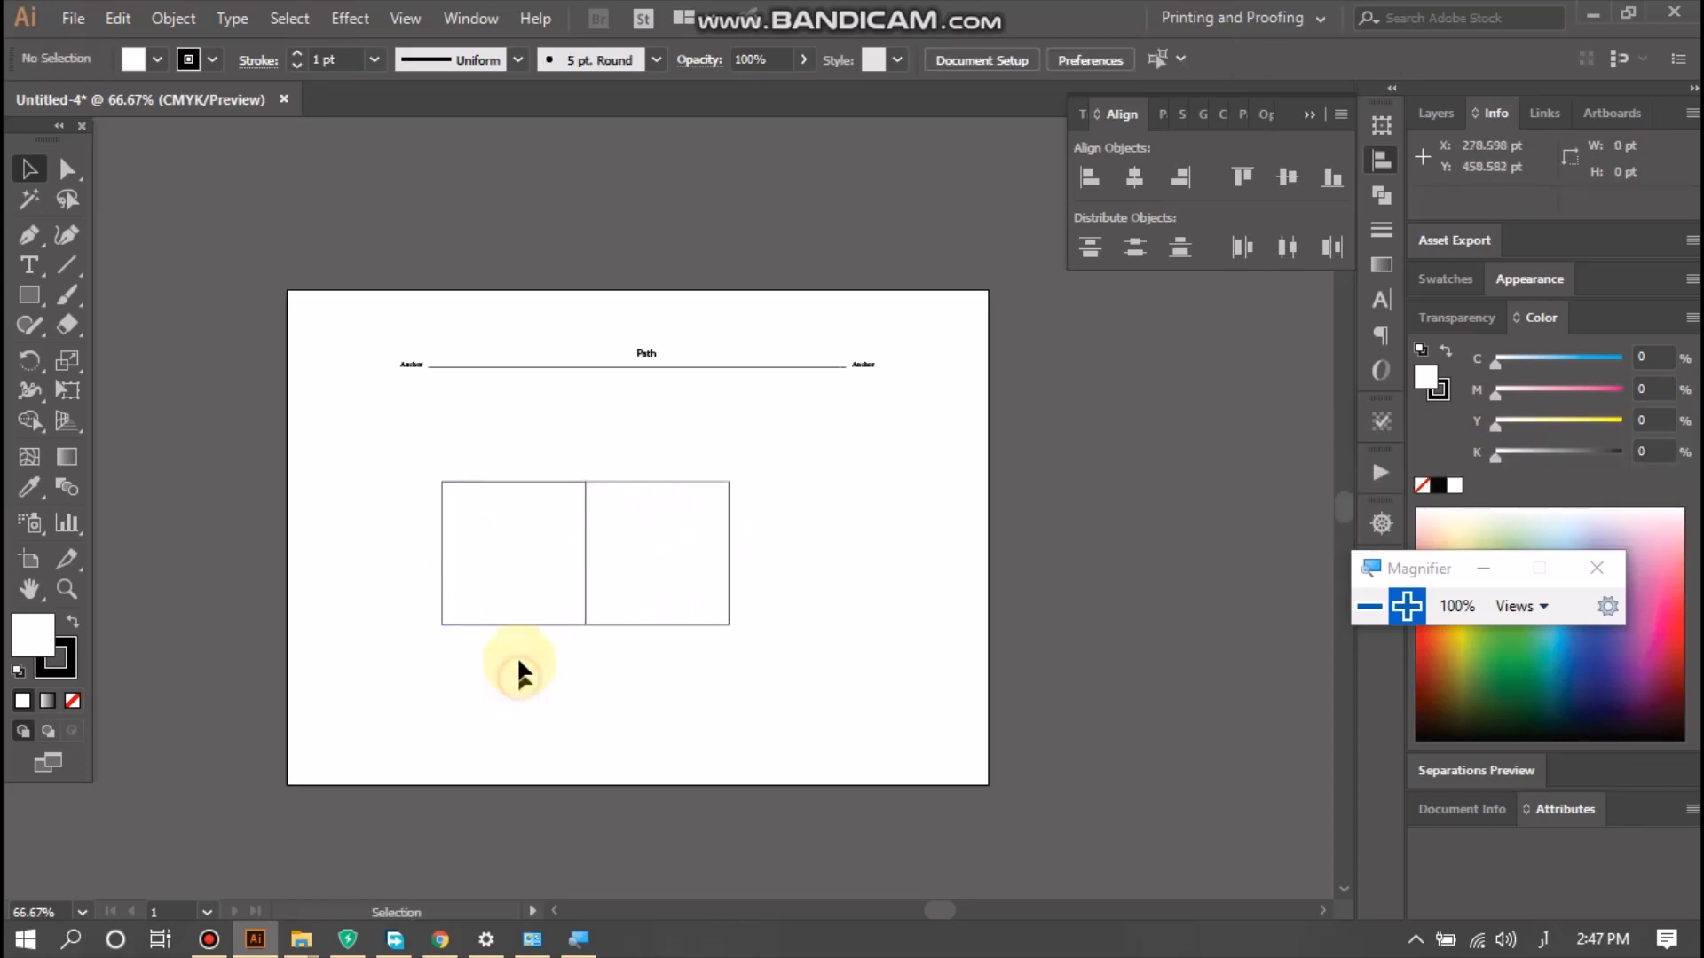
{"action": "left_click", "coordinate": [508, 503]}
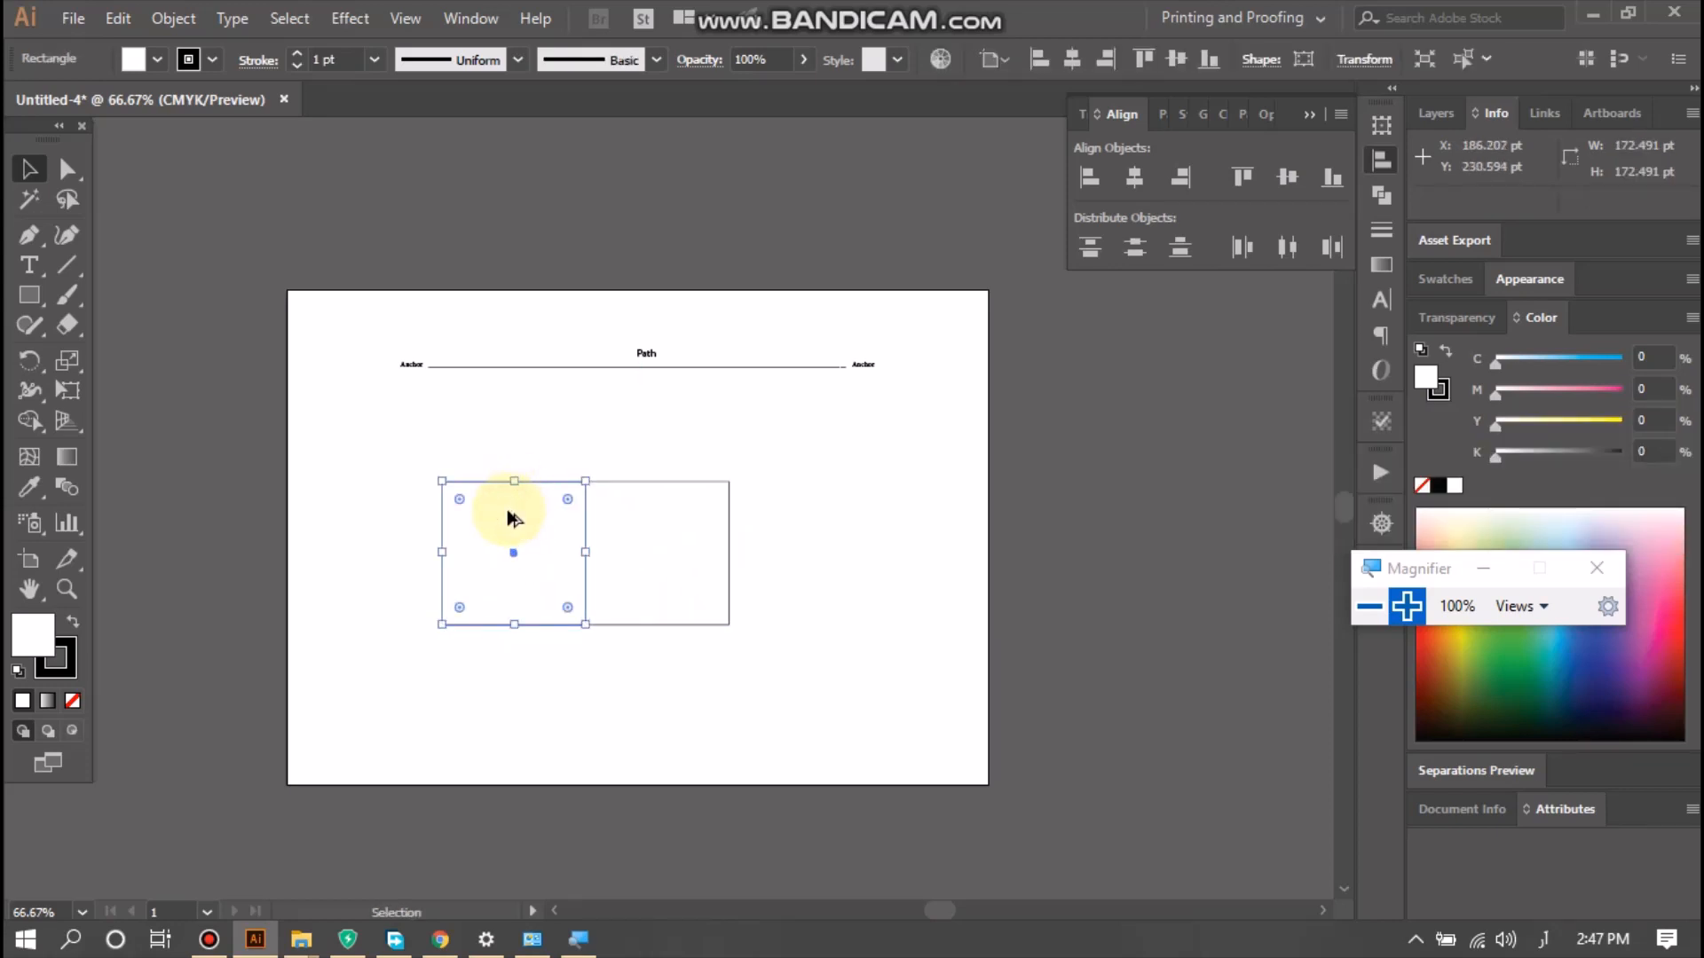
- Duplicate the original square directly above itself with the edges touching
{"action": "left_click_drag", "start_coordinate": [507, 514], "coordinate": [513, 377]}
{"action": "left_click", "coordinate": [346, 577]}
{"action": "left_click_drag", "start_coordinate": [395, 423], "coordinate": [532, 475]}
{"action": "left_click_drag", "start_coordinate": [381, 435], "coordinate": [719, 596]}
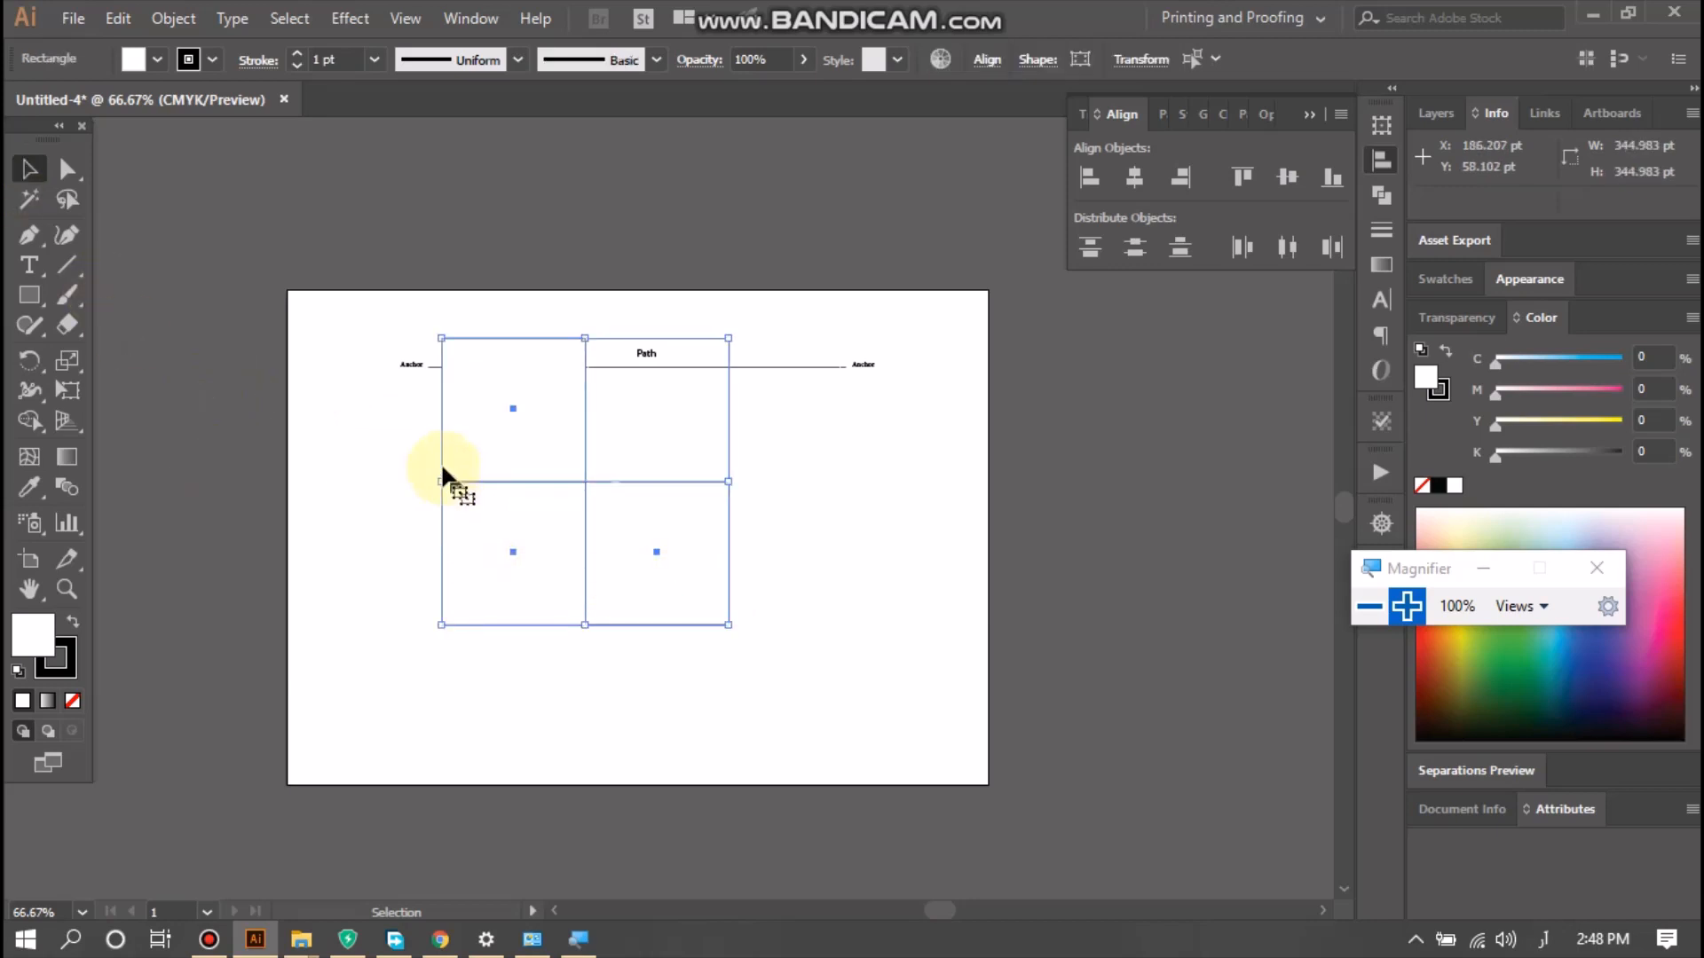
{"action": "left_click", "coordinate": [371, 435]}
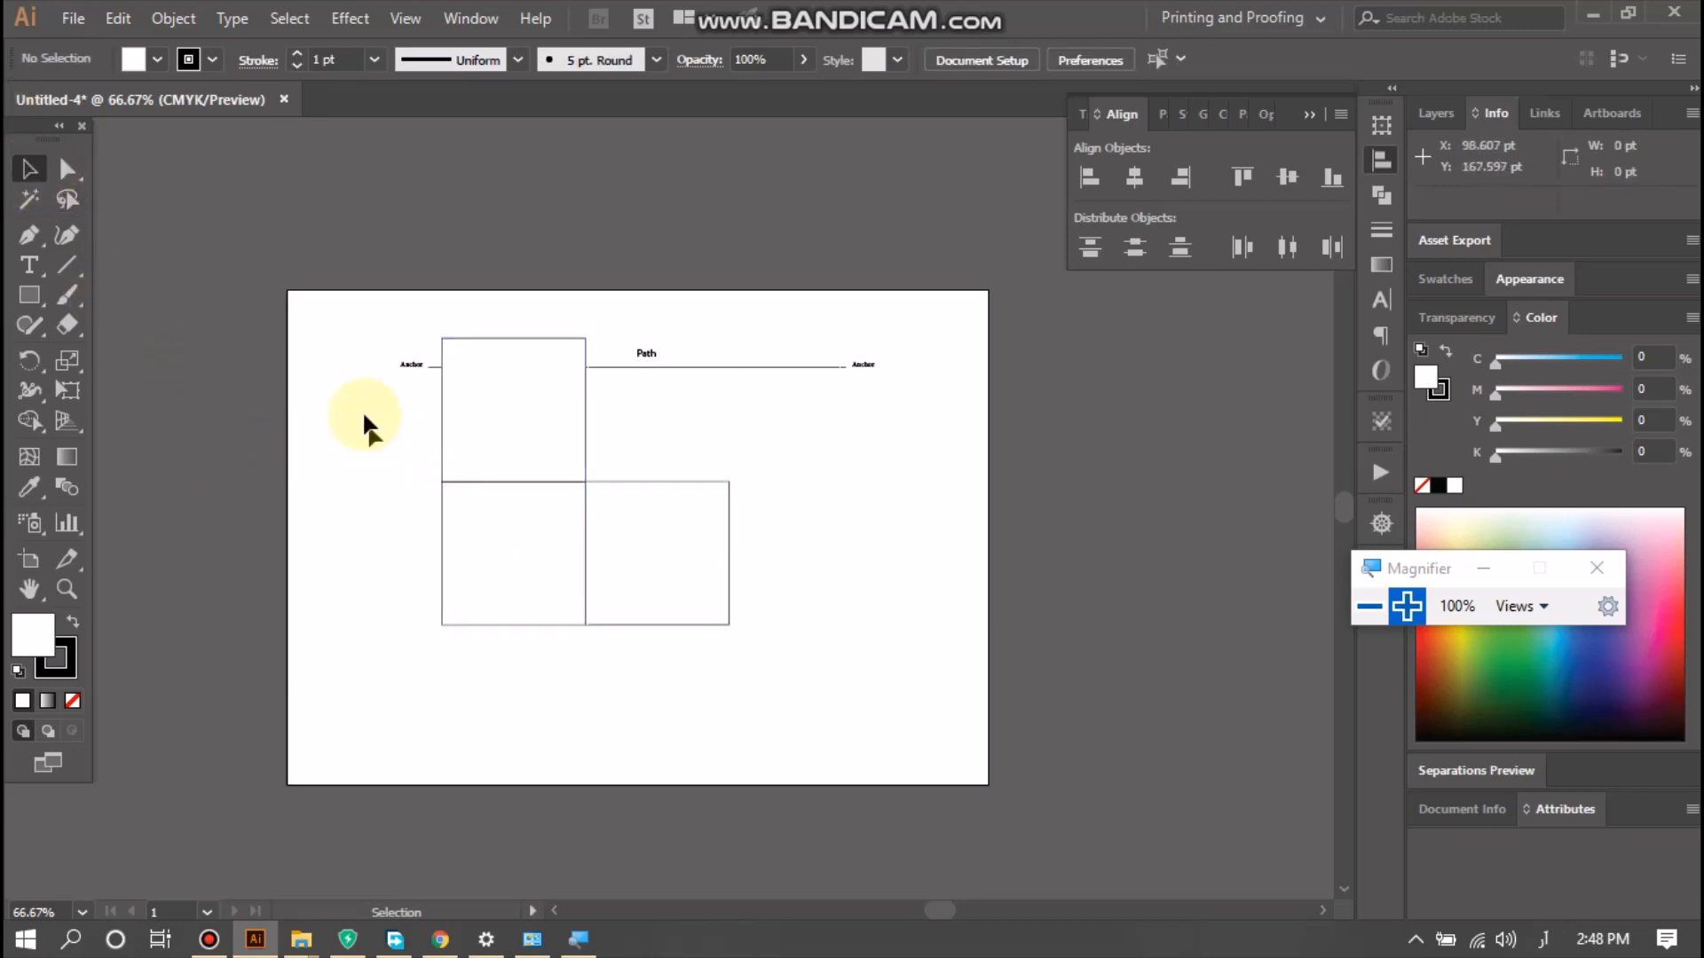
- Move all three squares together down and to the right on the artboard, to about X 272 pt, Y 165 pt
{"action": "left_click_drag", "start_coordinate": [367, 412], "coordinate": [728, 689]}
{"action": "left_click_drag", "start_coordinate": [517, 464], "coordinate": [503, 619]}
{"action": "left_click", "coordinate": [428, 581]}
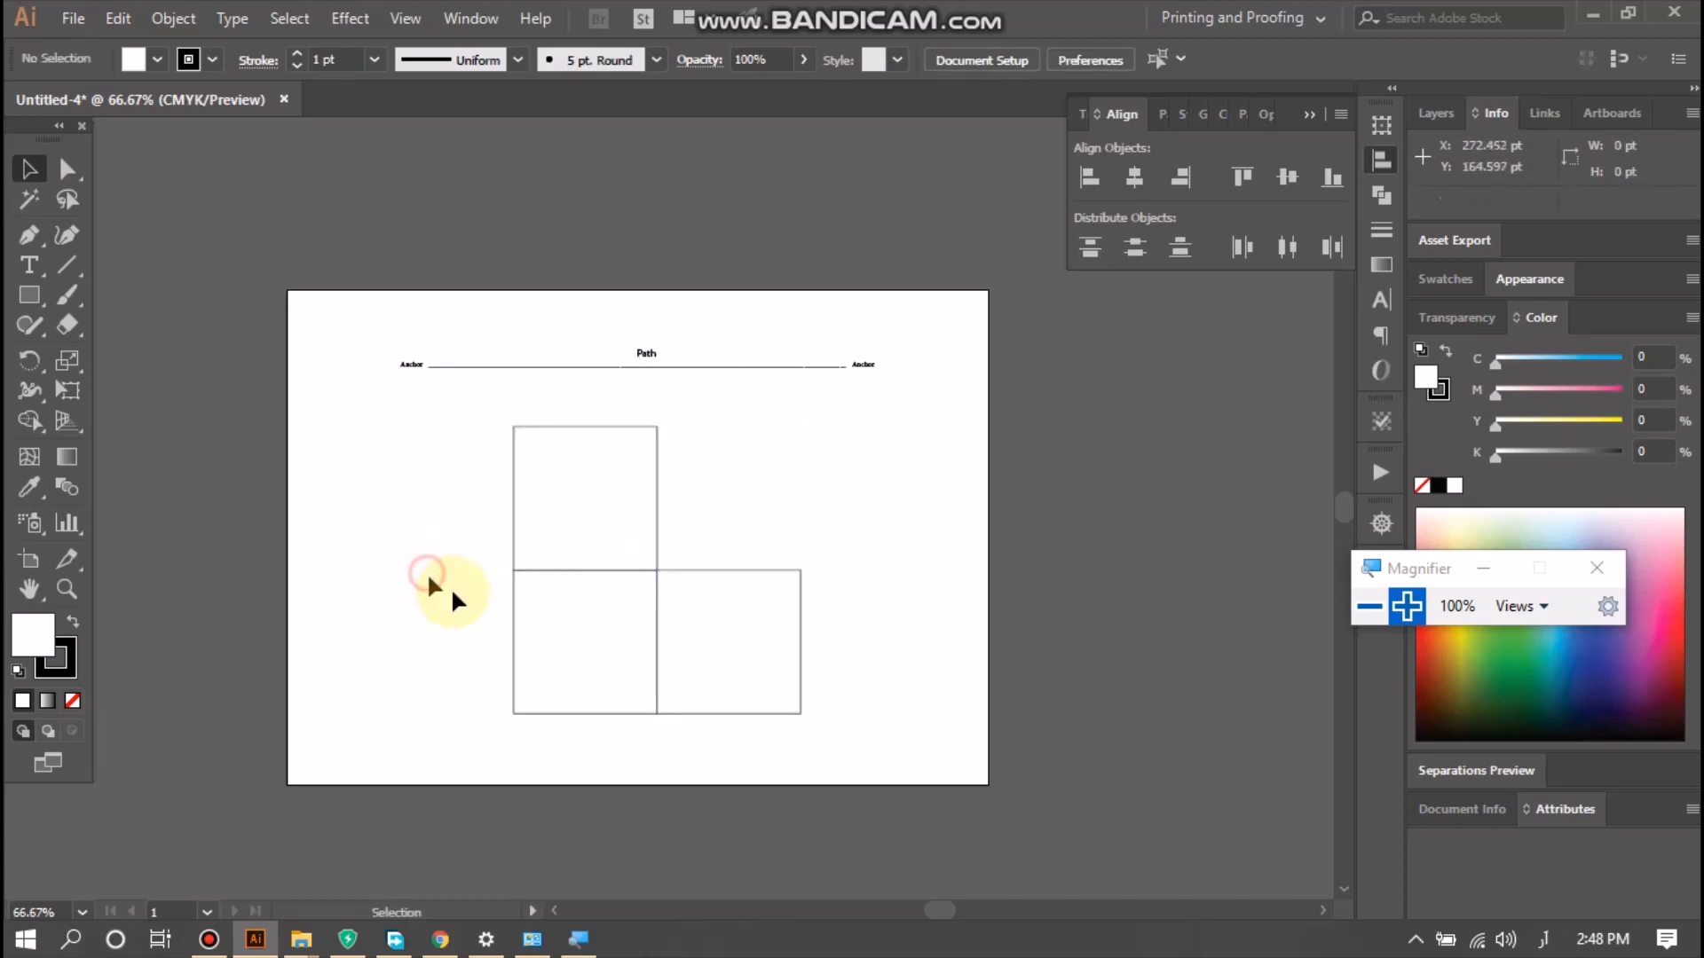
- With the Direct Selection tool, slant the upper square into a parallelogram, moving its two top anchors so the right one sits at about X 523 pt, Y 232 pt
{"action": "left_click", "coordinate": [60, 176]}
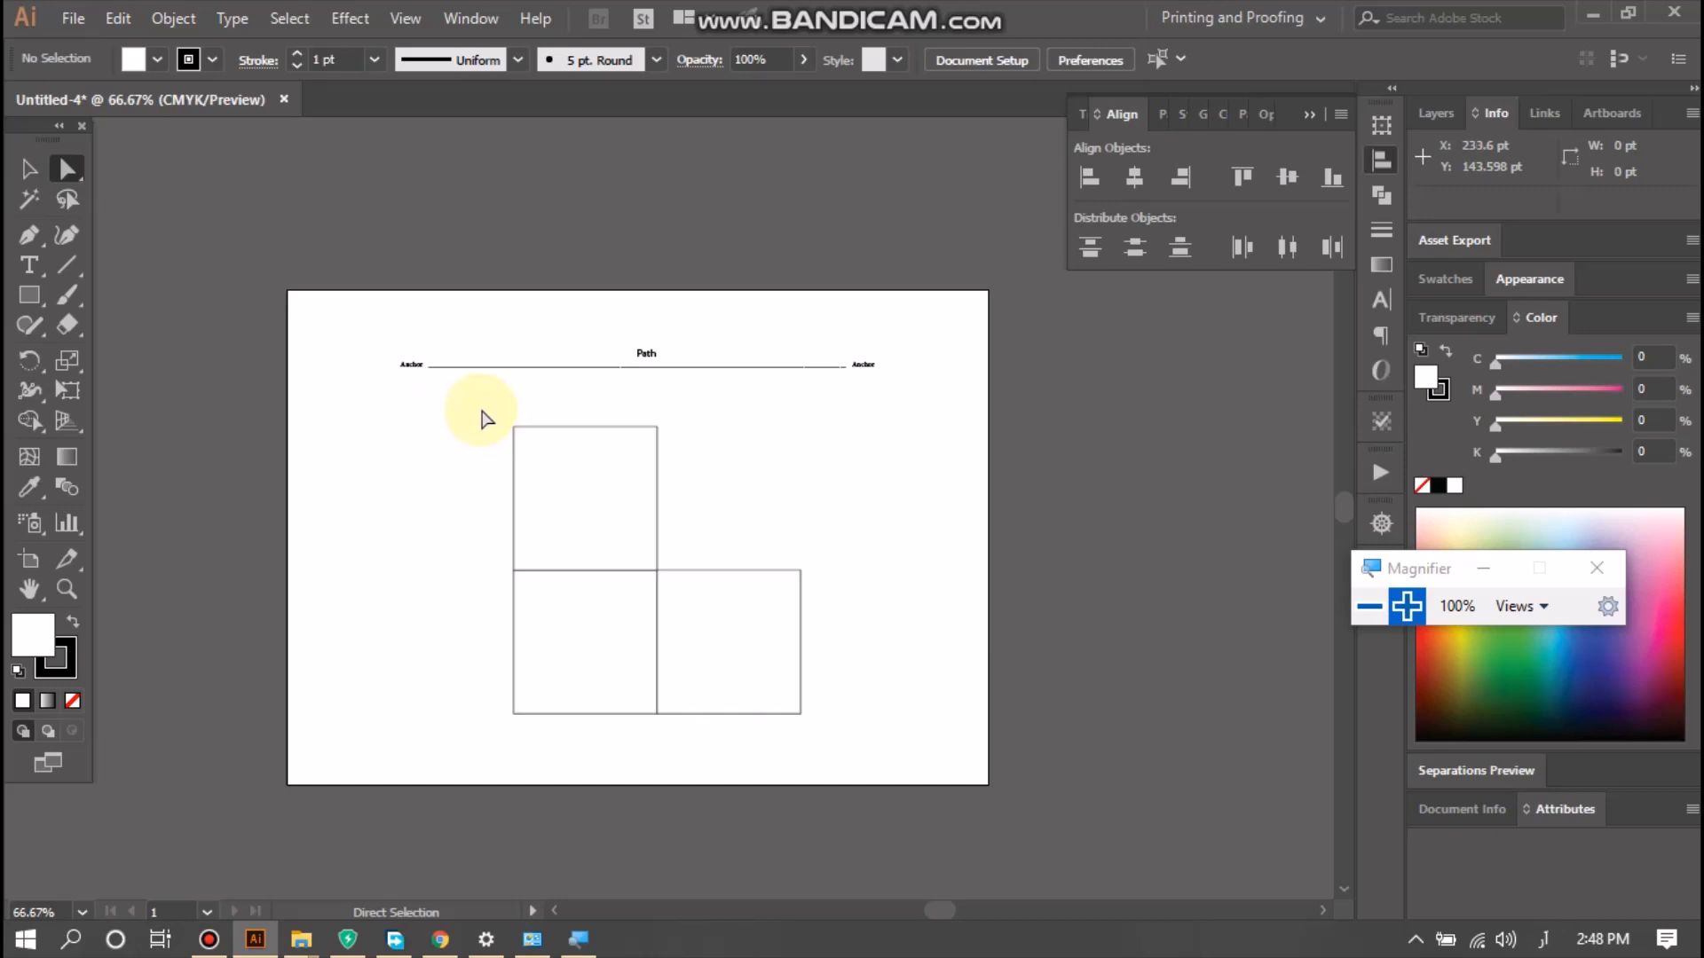
{"action": "left_click", "coordinate": [513, 490]}
{"action": "left_click", "coordinate": [433, 478]}
{"action": "left_click_drag", "start_coordinate": [473, 415], "coordinate": [795, 772]}
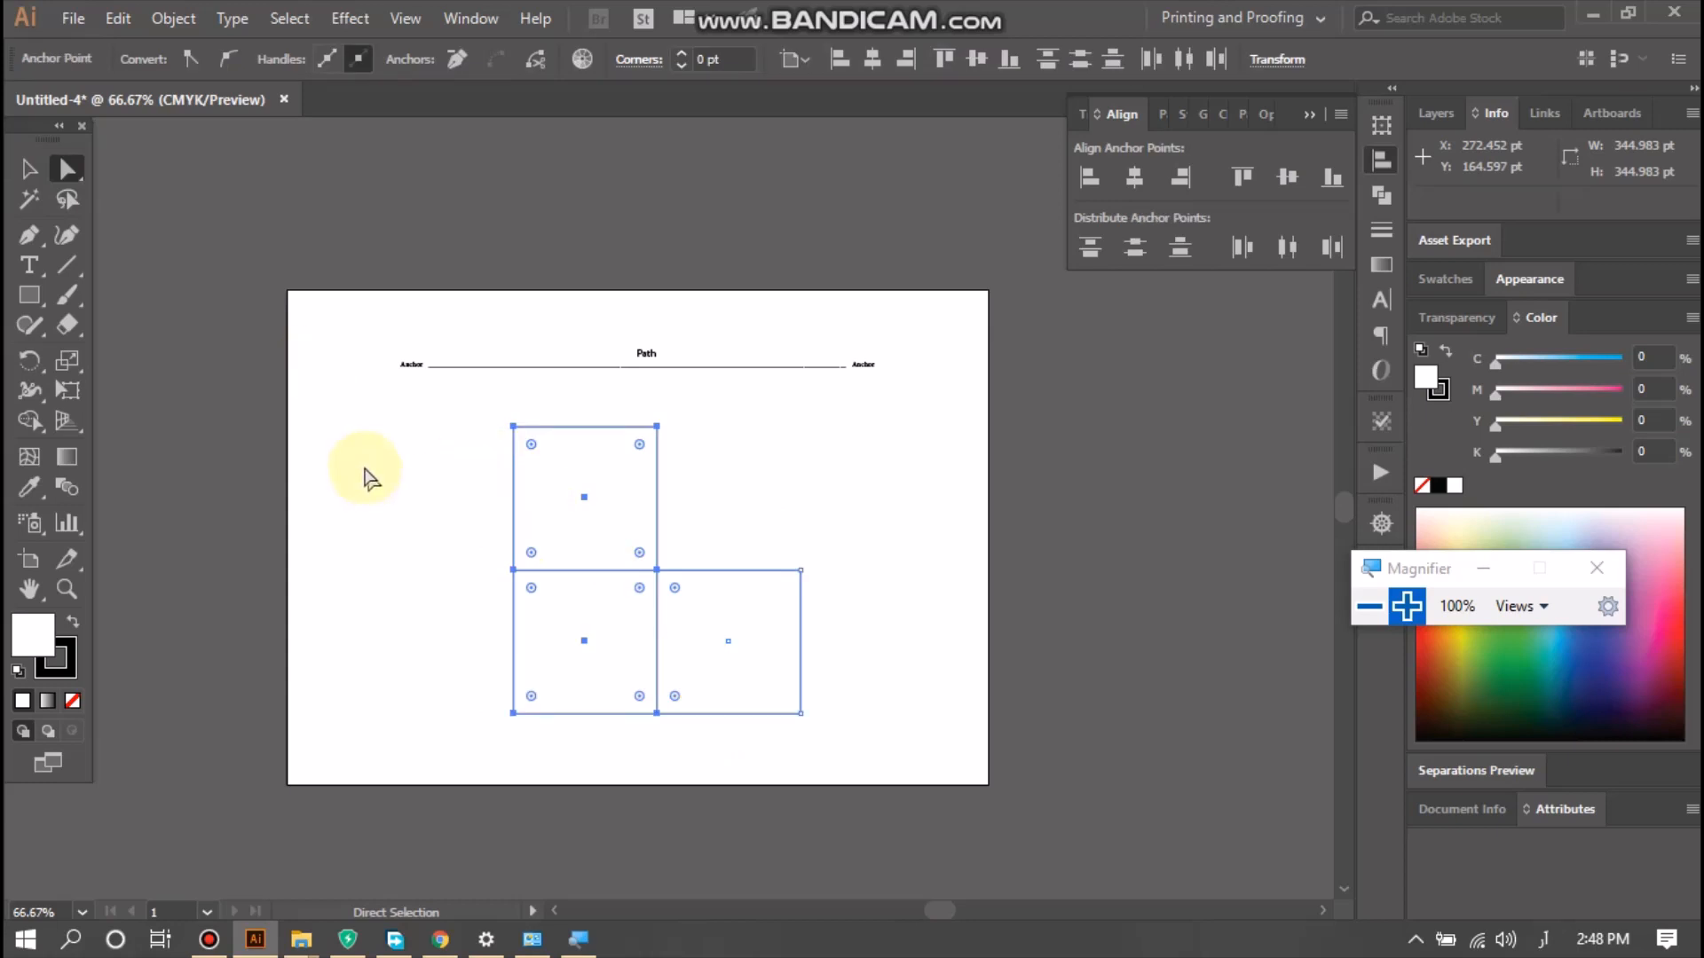
{"action": "left_click", "coordinate": [435, 573]}
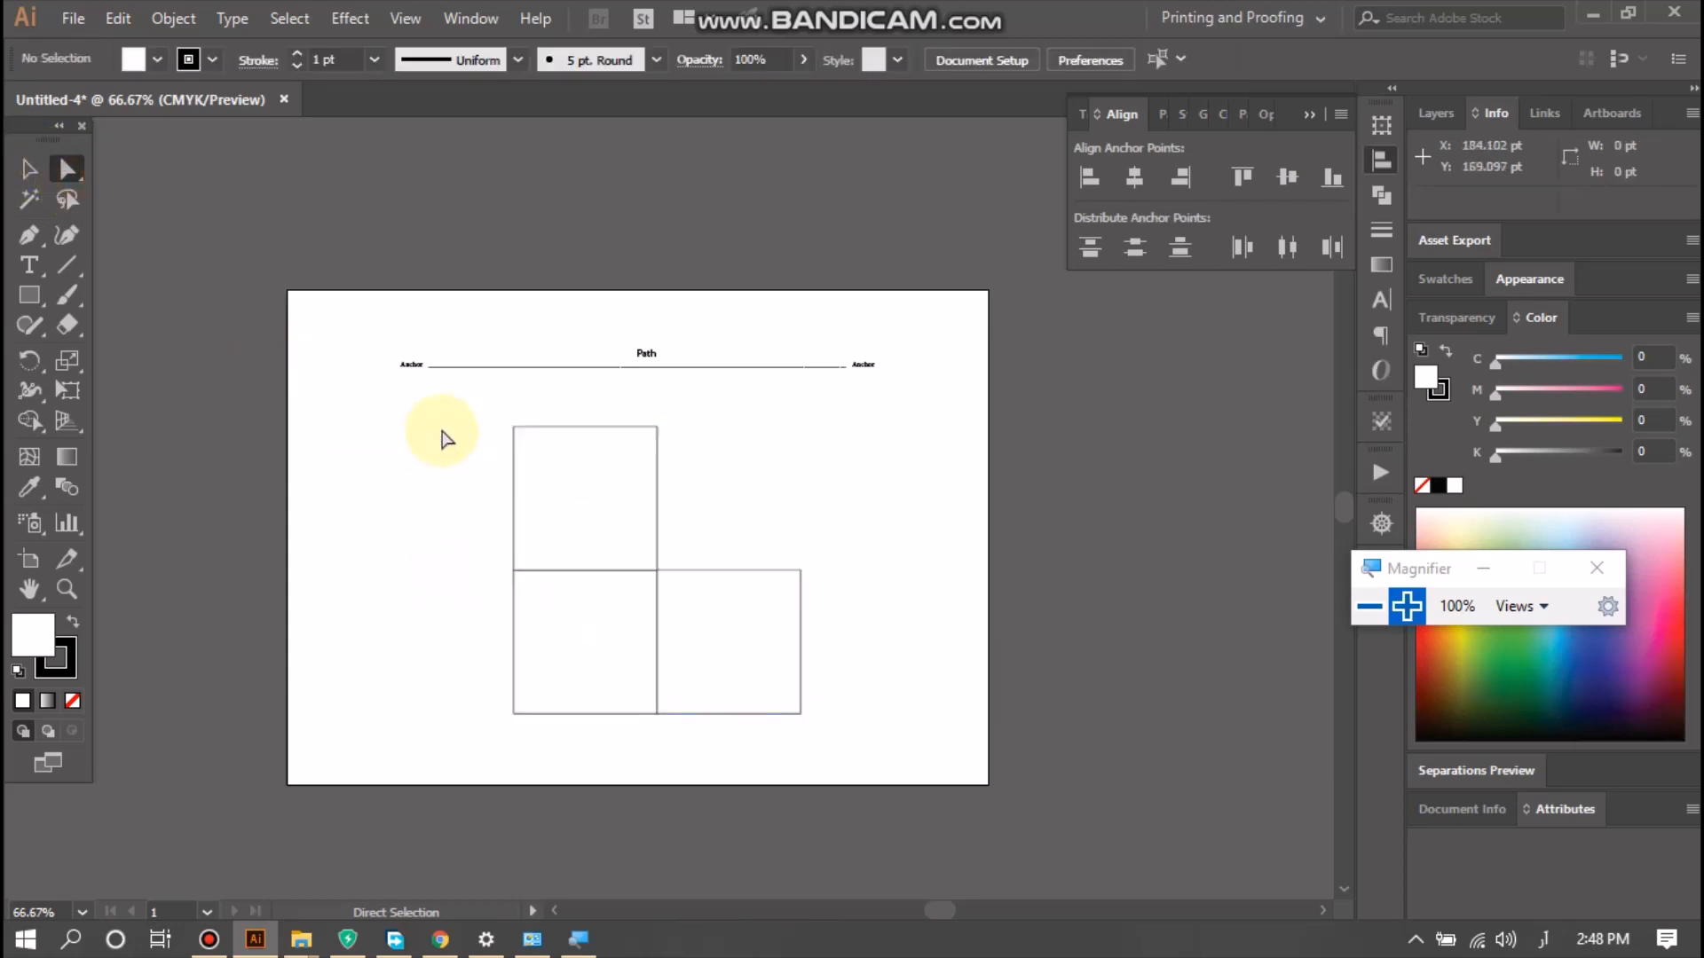
{"action": "left_click", "coordinate": [478, 413]}
{"action": "left_click_drag", "start_coordinate": [478, 412], "coordinate": [664, 435]}
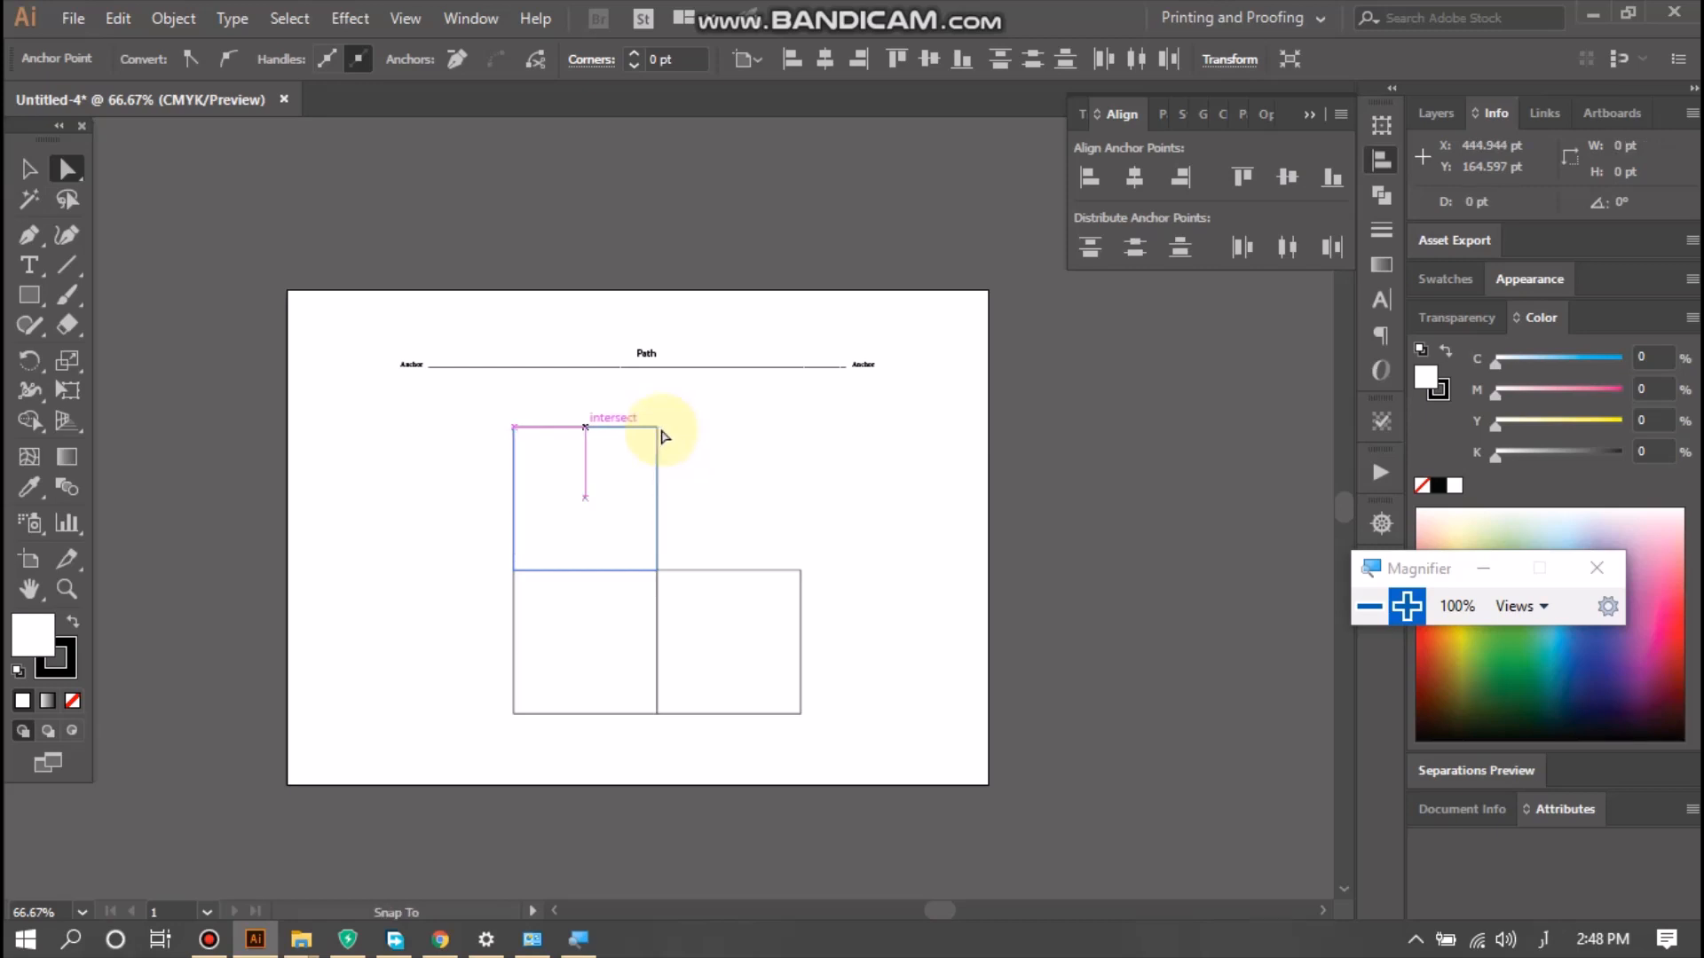
{"action": "left_click_drag", "start_coordinate": [664, 435], "coordinate": [723, 491]}
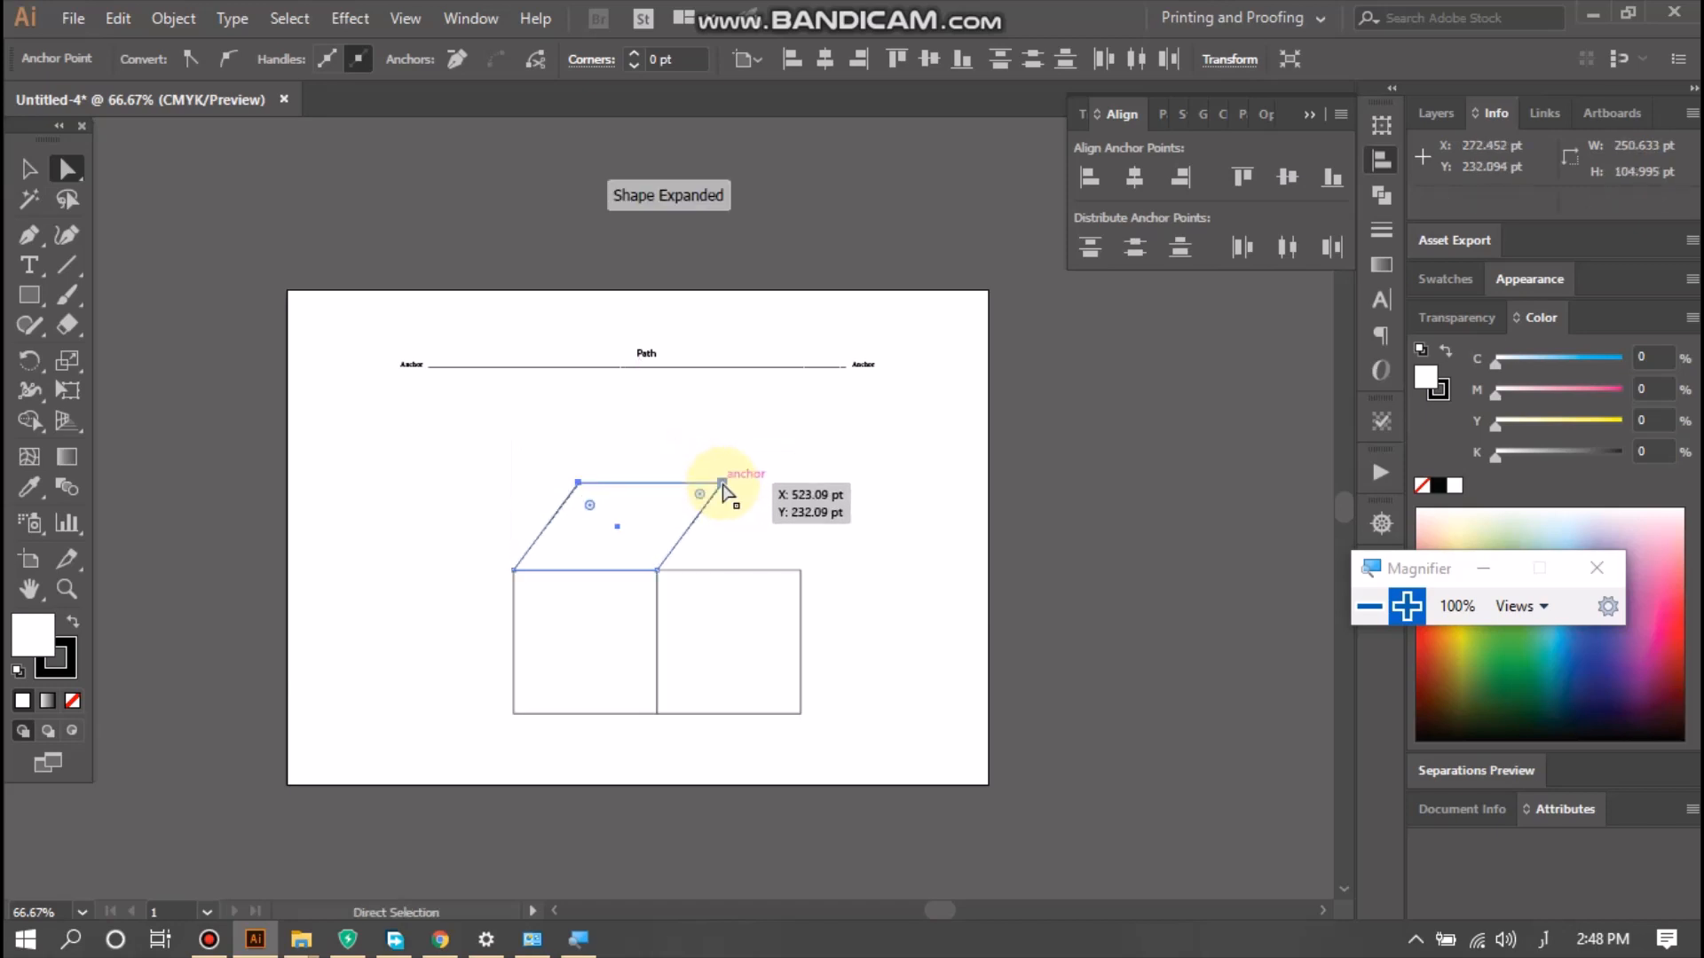
{"action": "left_click", "coordinate": [750, 541]}
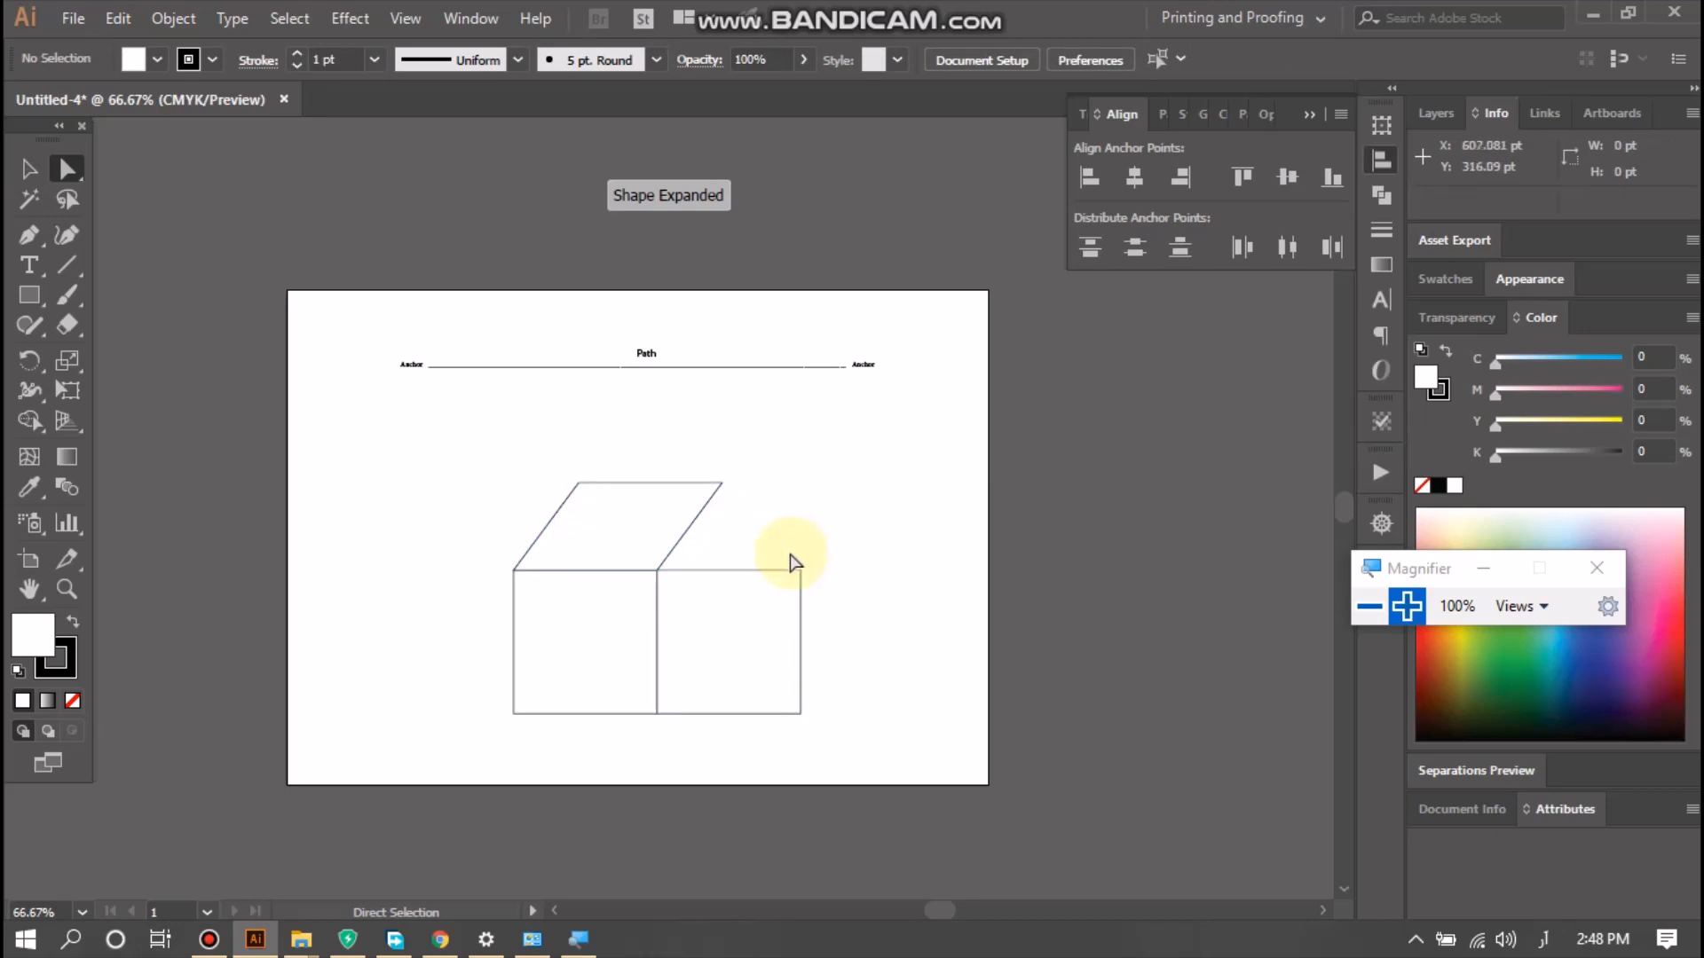
- Reshape the right square into the cube's side face by moving its two right anchors to meet the top face's upper right corner
{"action": "left_click_drag", "start_coordinate": [781, 543], "coordinate": [817, 721]}
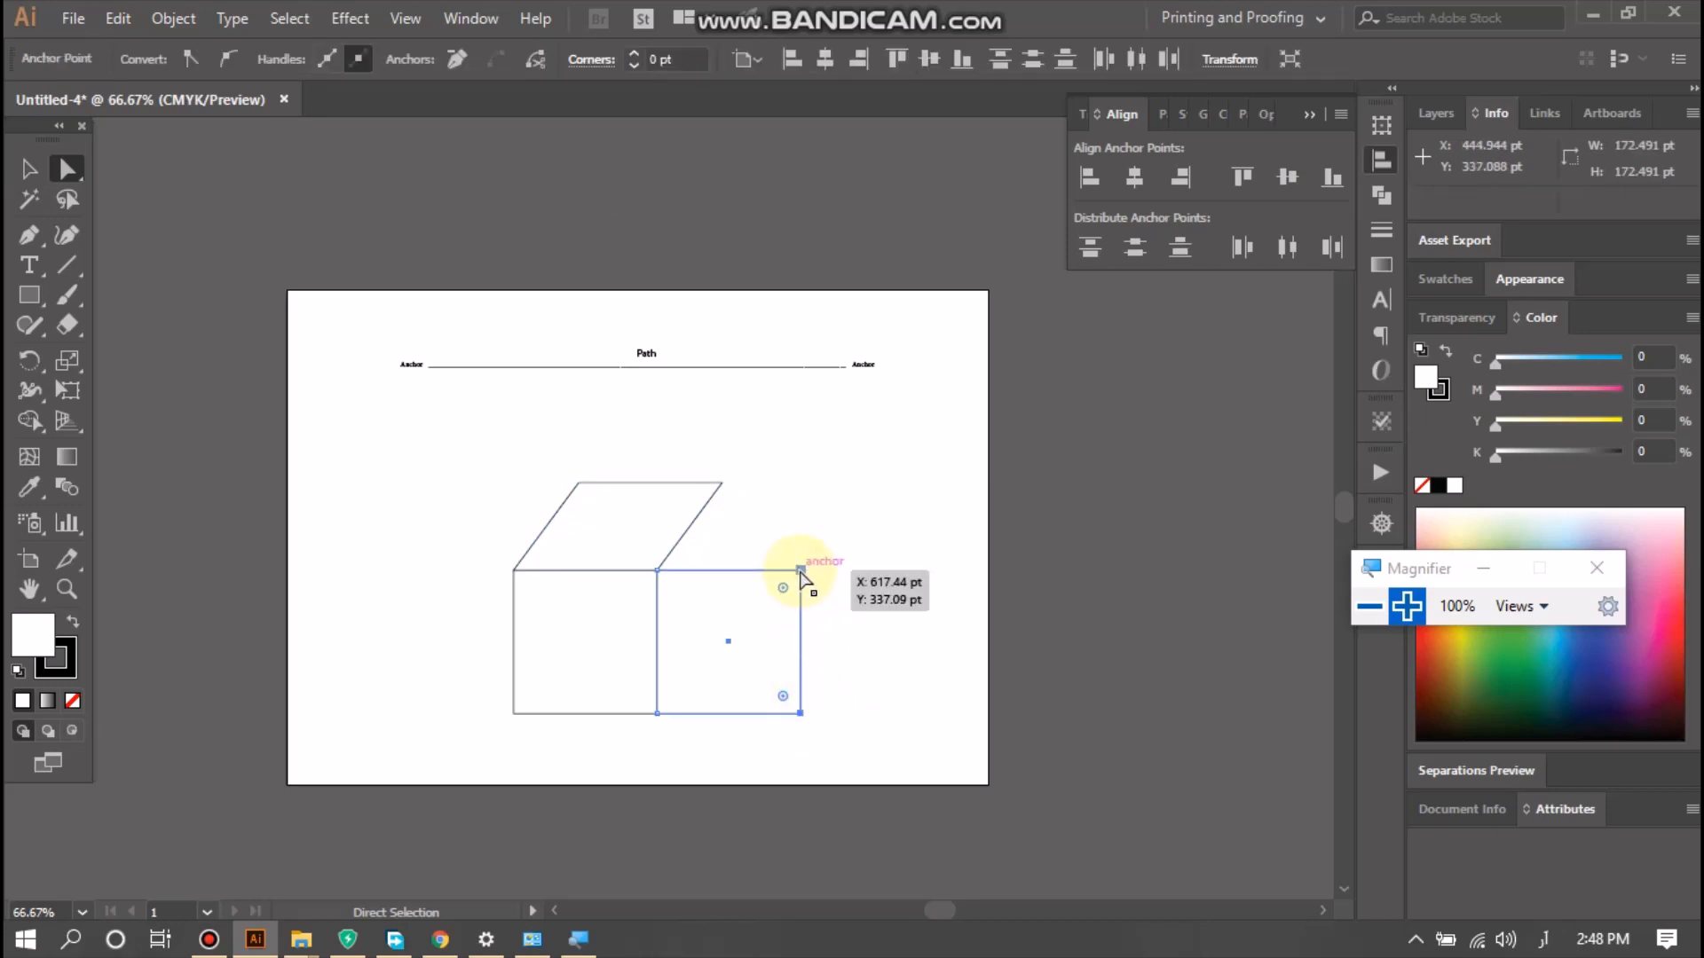
{"action": "left_click_drag", "start_coordinate": [801, 572], "coordinate": [724, 485]}
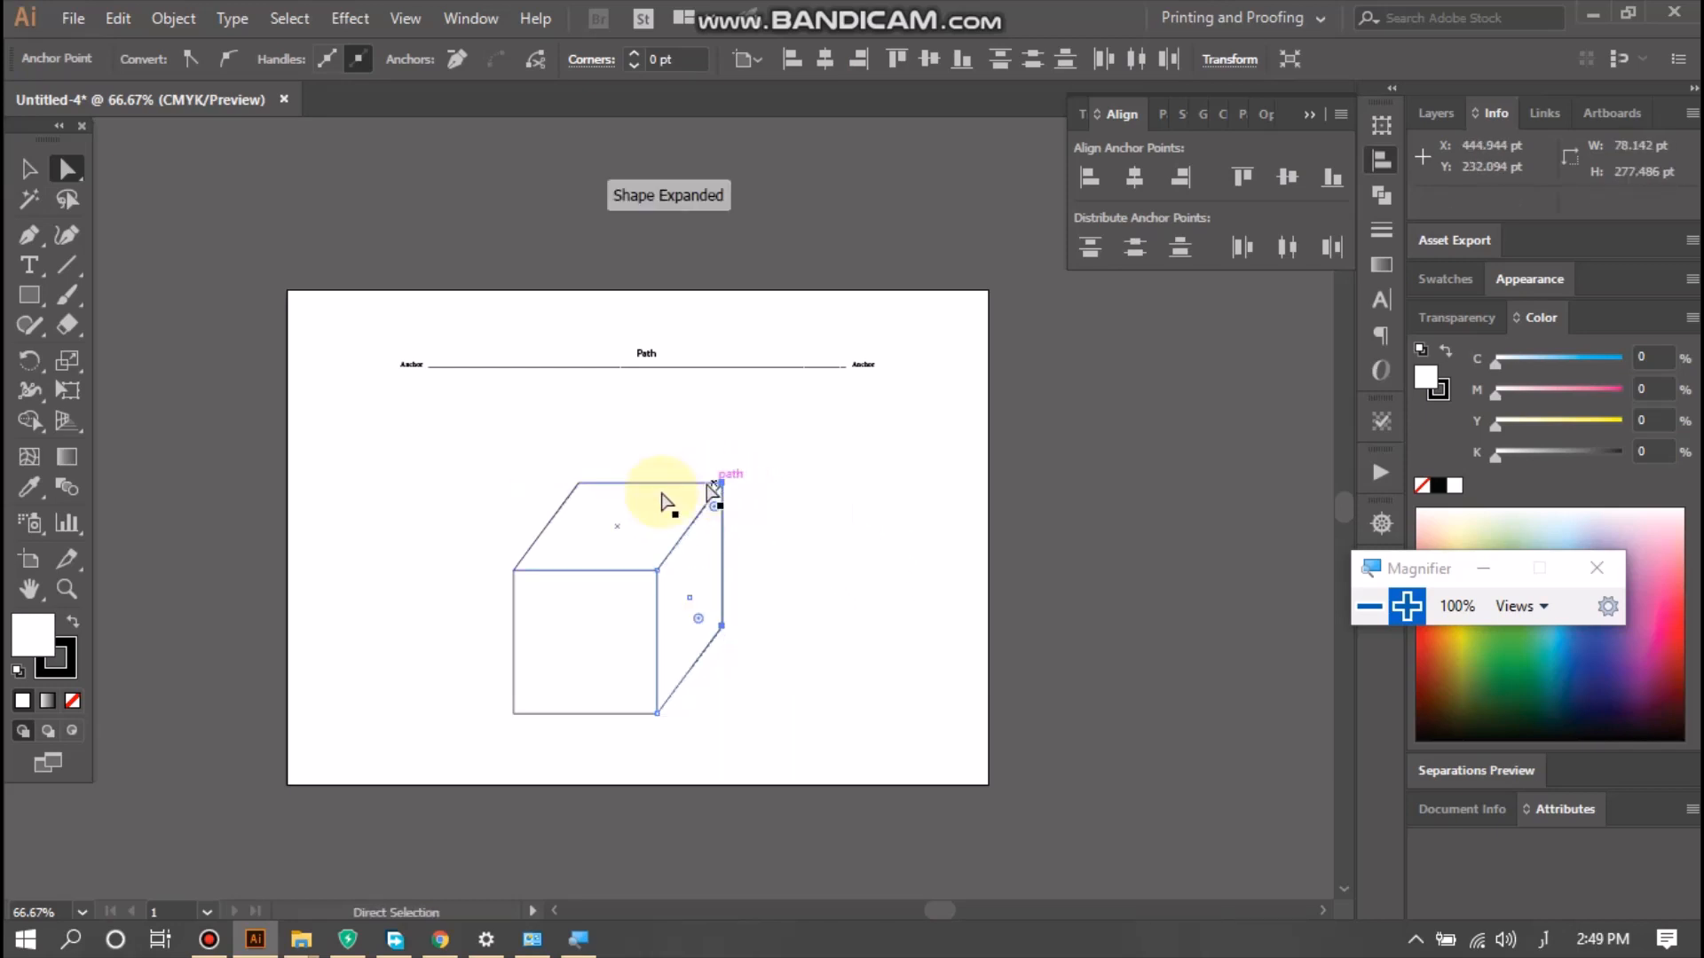
{"action": "left_click", "coordinate": [468, 513]}
- Move the whole cube slightly up on the artboard to about X 272 pt, Y 210 pt
{"action": "left_click_drag", "start_coordinate": [495, 448], "coordinate": [734, 736]}
{"action": "left_click_drag", "start_coordinate": [621, 612], "coordinate": [631, 593]}
{"action": "left_click", "coordinate": [410, 607]}
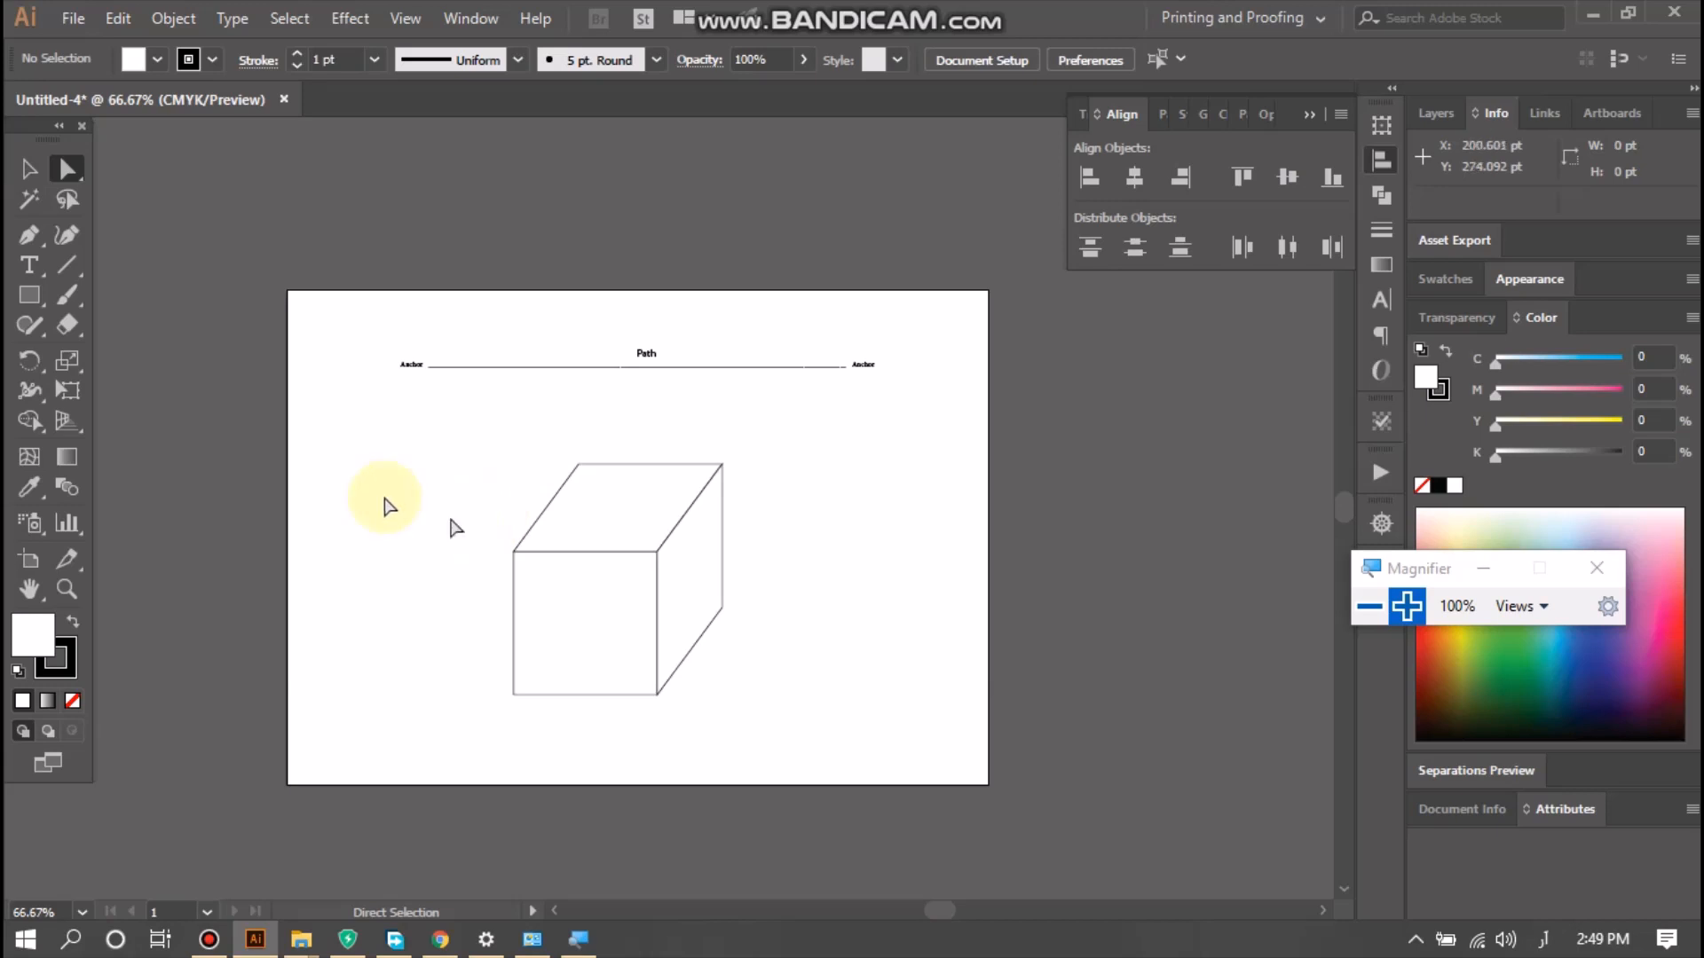
{"action": "left_click_drag", "start_coordinate": [399, 488], "coordinate": [679, 682]}
{"action": "left_click", "coordinate": [335, 657]}
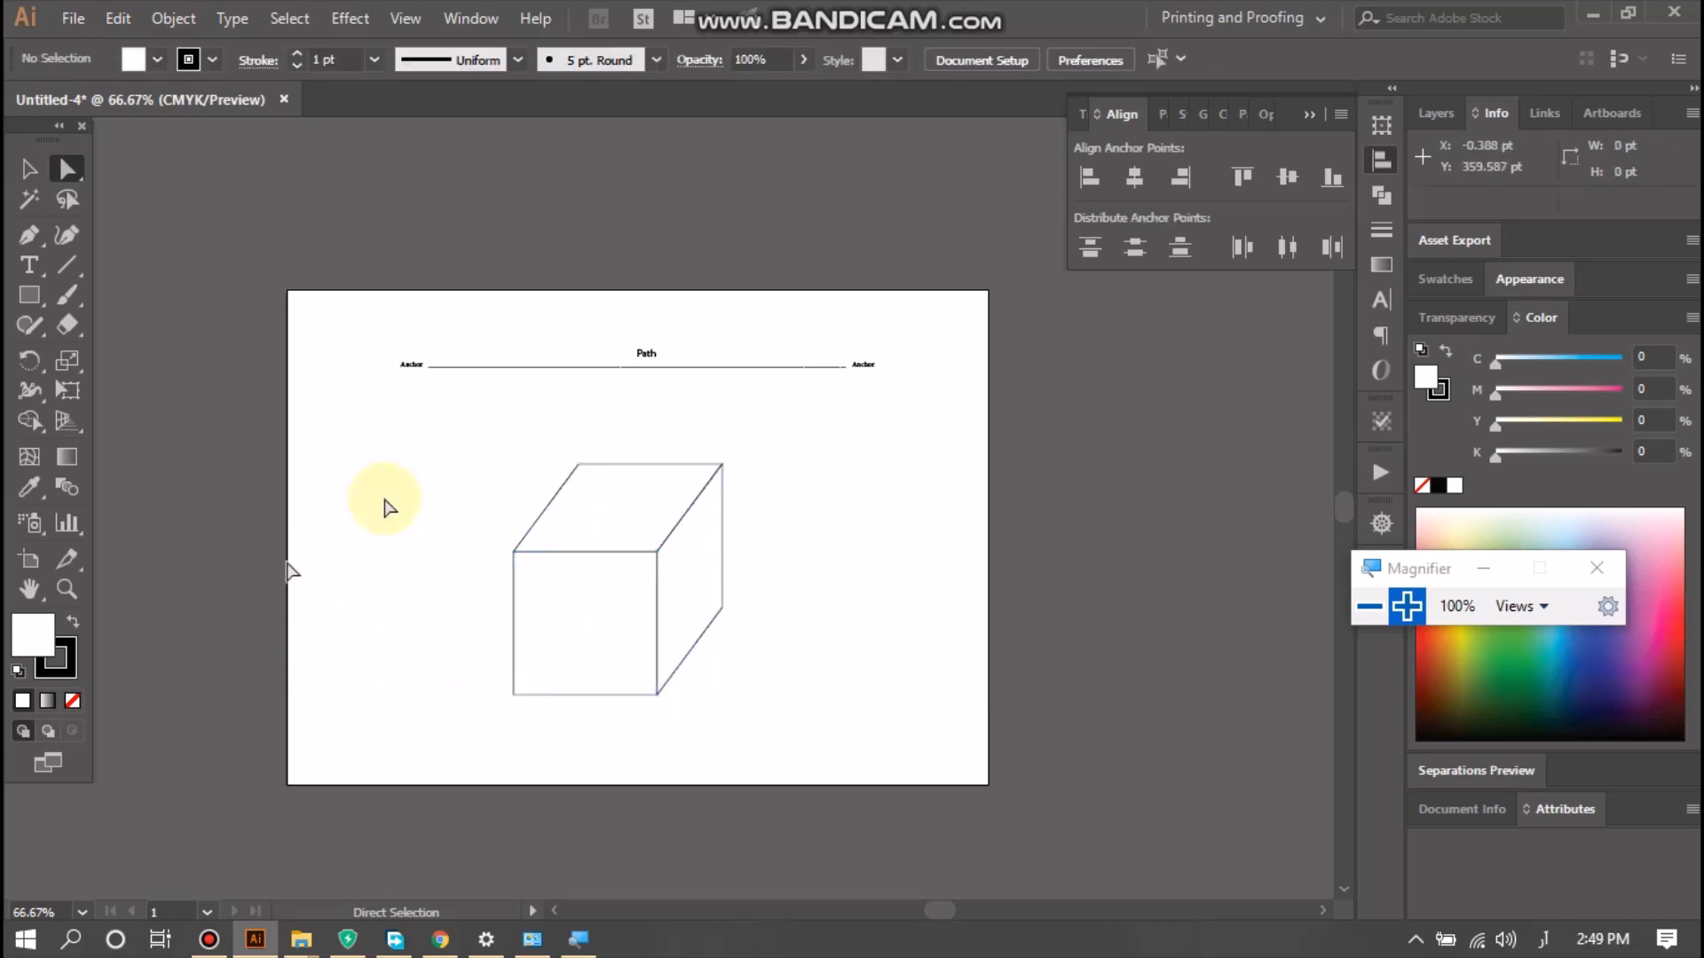
- Fill the cube's front face with the bright red swatch (C 0, M 100, Y 100, K 0)
{"action": "left_click", "coordinate": [577, 654]}
{"action": "left_click", "coordinate": [157, 60]}
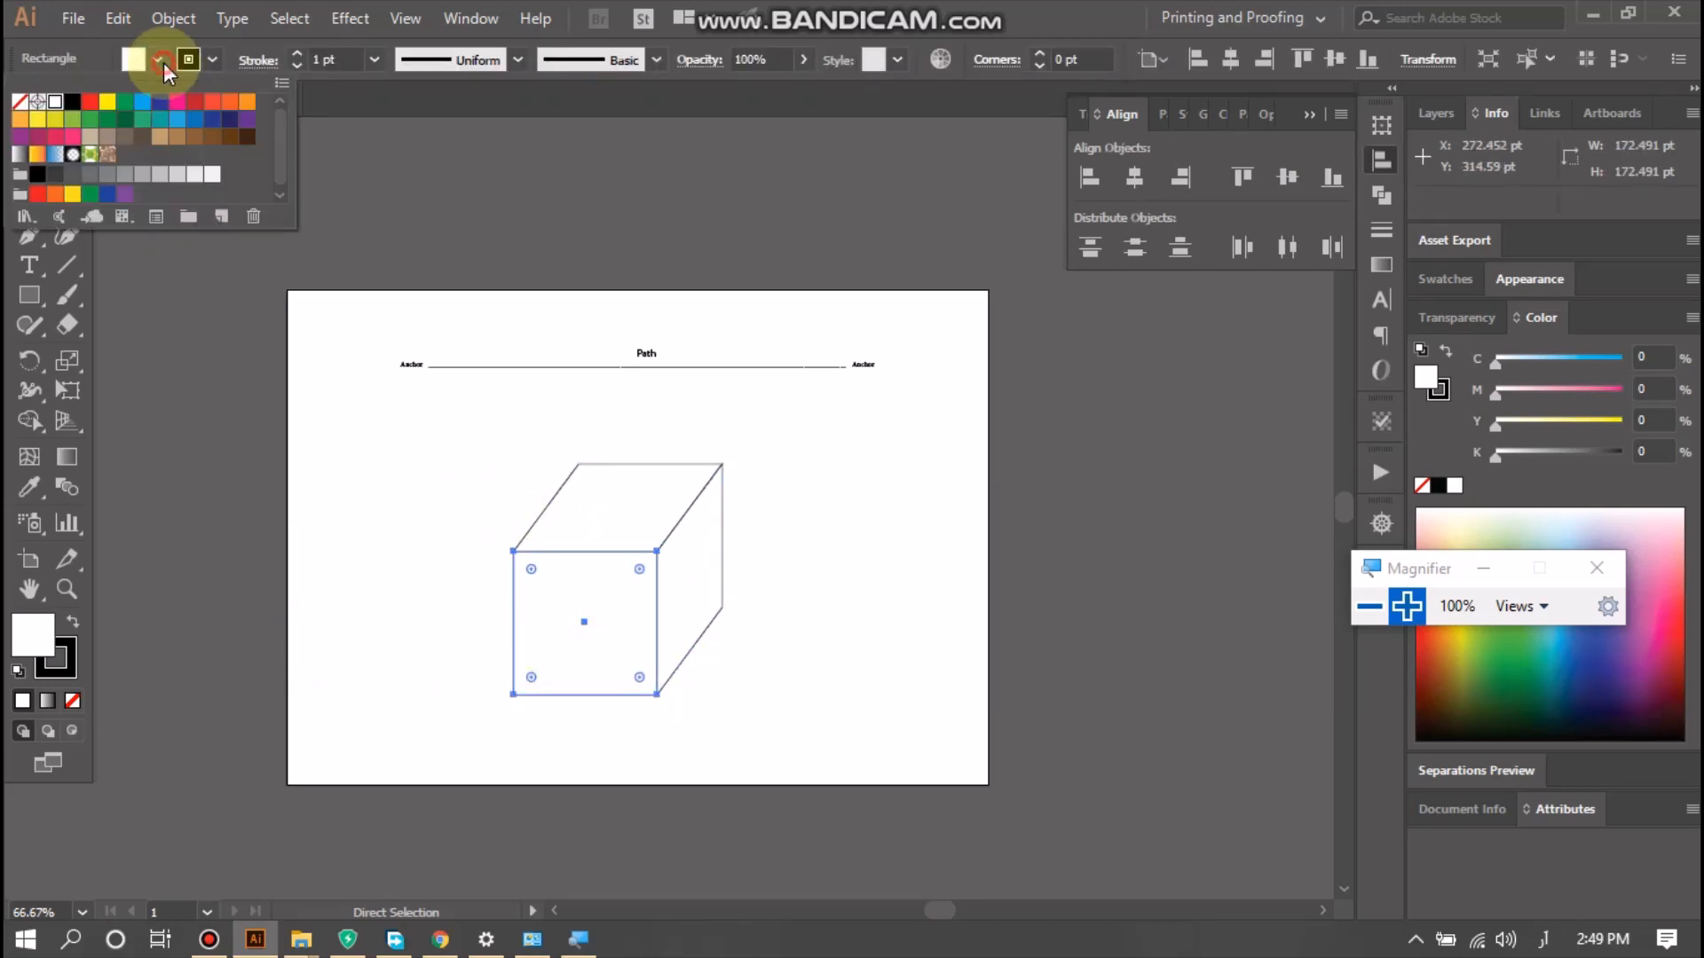
{"action": "left_click", "coordinate": [90, 101]}
{"action": "left_click", "coordinate": [331, 480]}
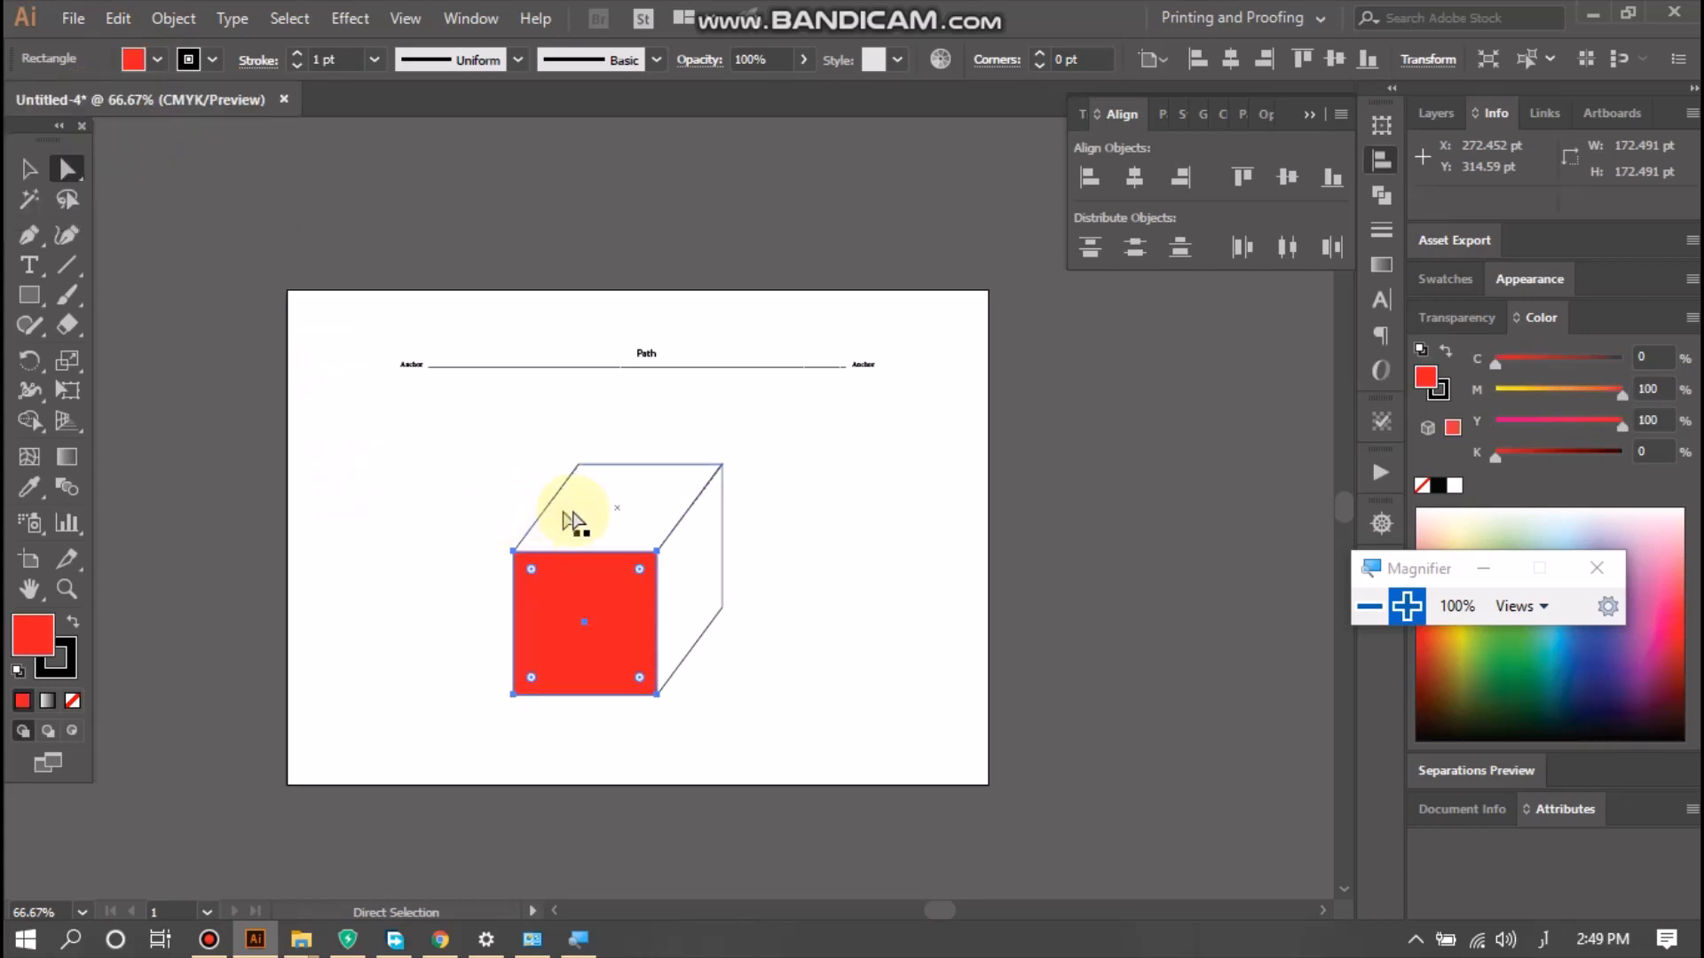
- Fill the cube's top and right side faces with the darker red swatch (C 15, M 100, Y 90, K 10)
{"action": "left_click", "coordinate": [573, 501]}
{"action": "left_click", "coordinate": [157, 59]}
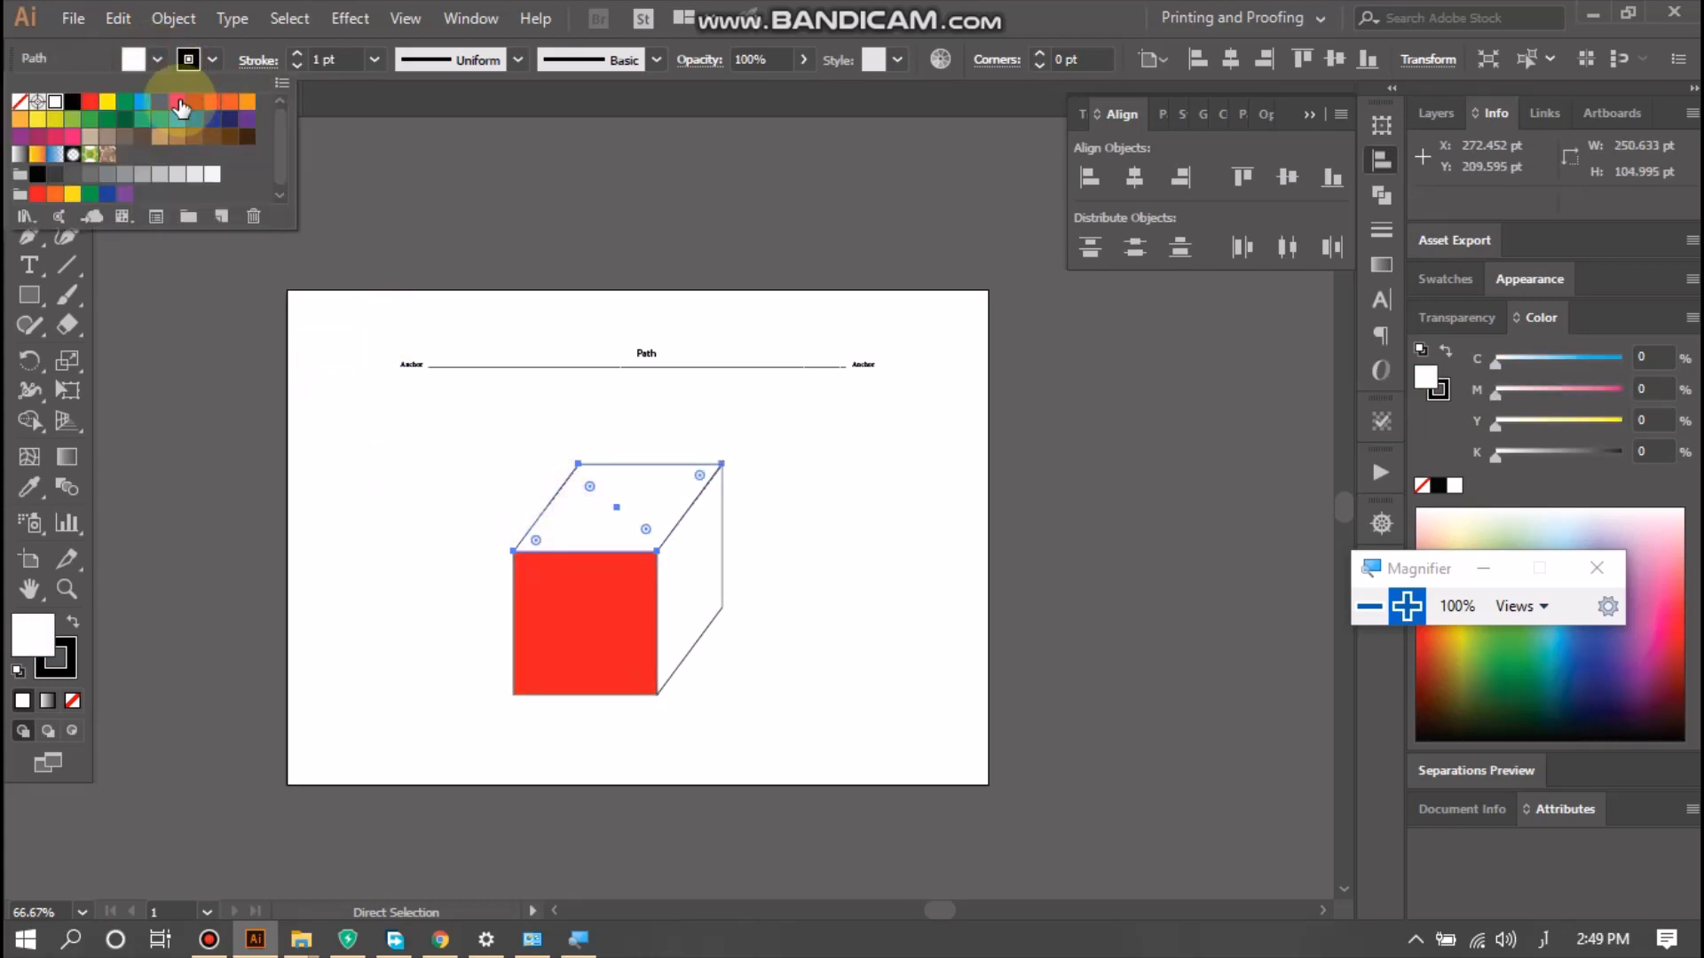
{"action": "left_click", "coordinate": [196, 101]}
{"action": "left_click", "coordinate": [399, 475]}
{"action": "left_click", "coordinate": [697, 590]}
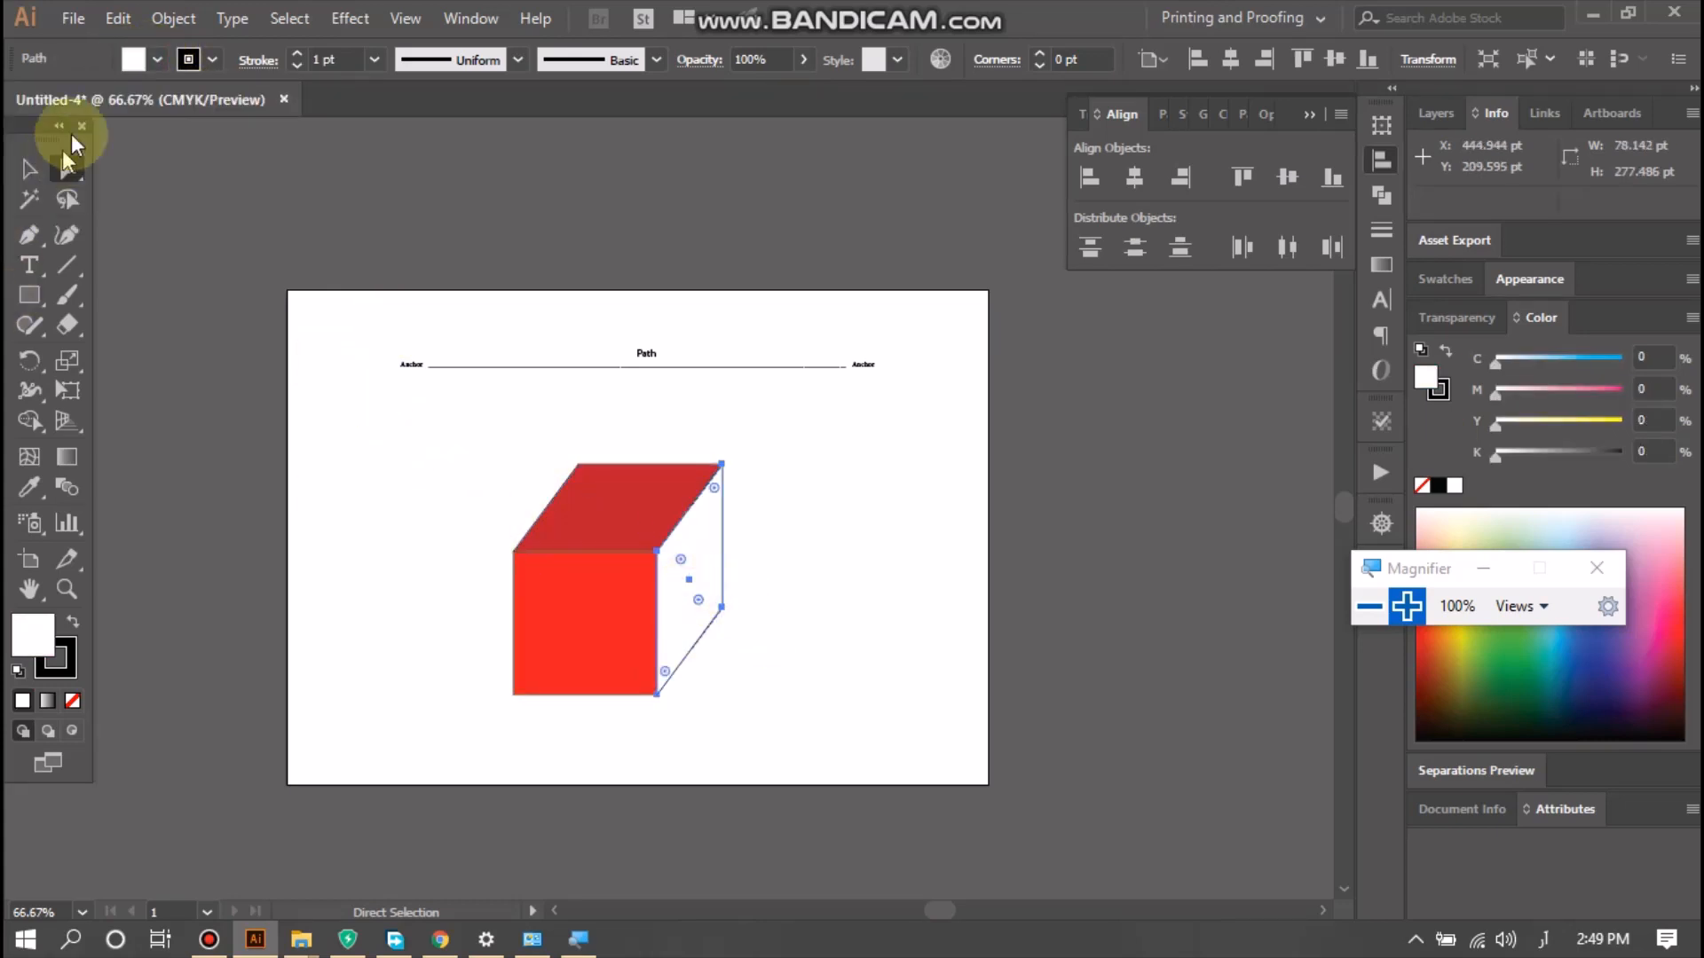
{"action": "left_click", "coordinate": [157, 59]}
{"action": "left_click", "coordinate": [192, 101]}
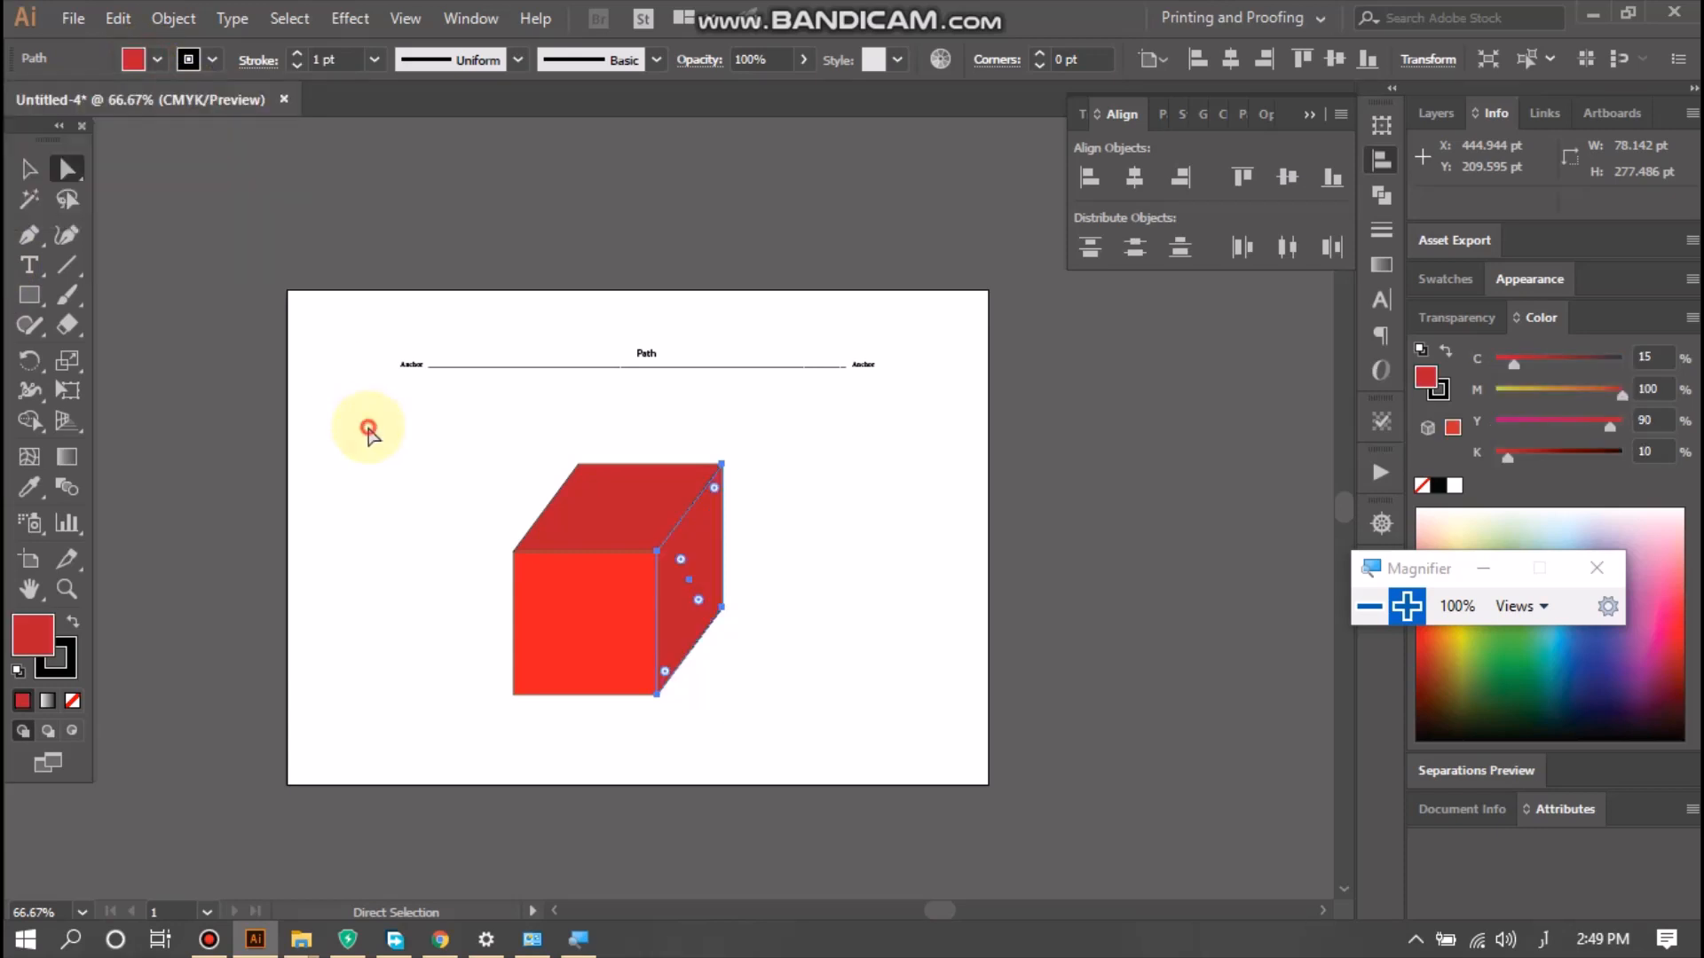
{"action": "left_click", "coordinate": [449, 542]}
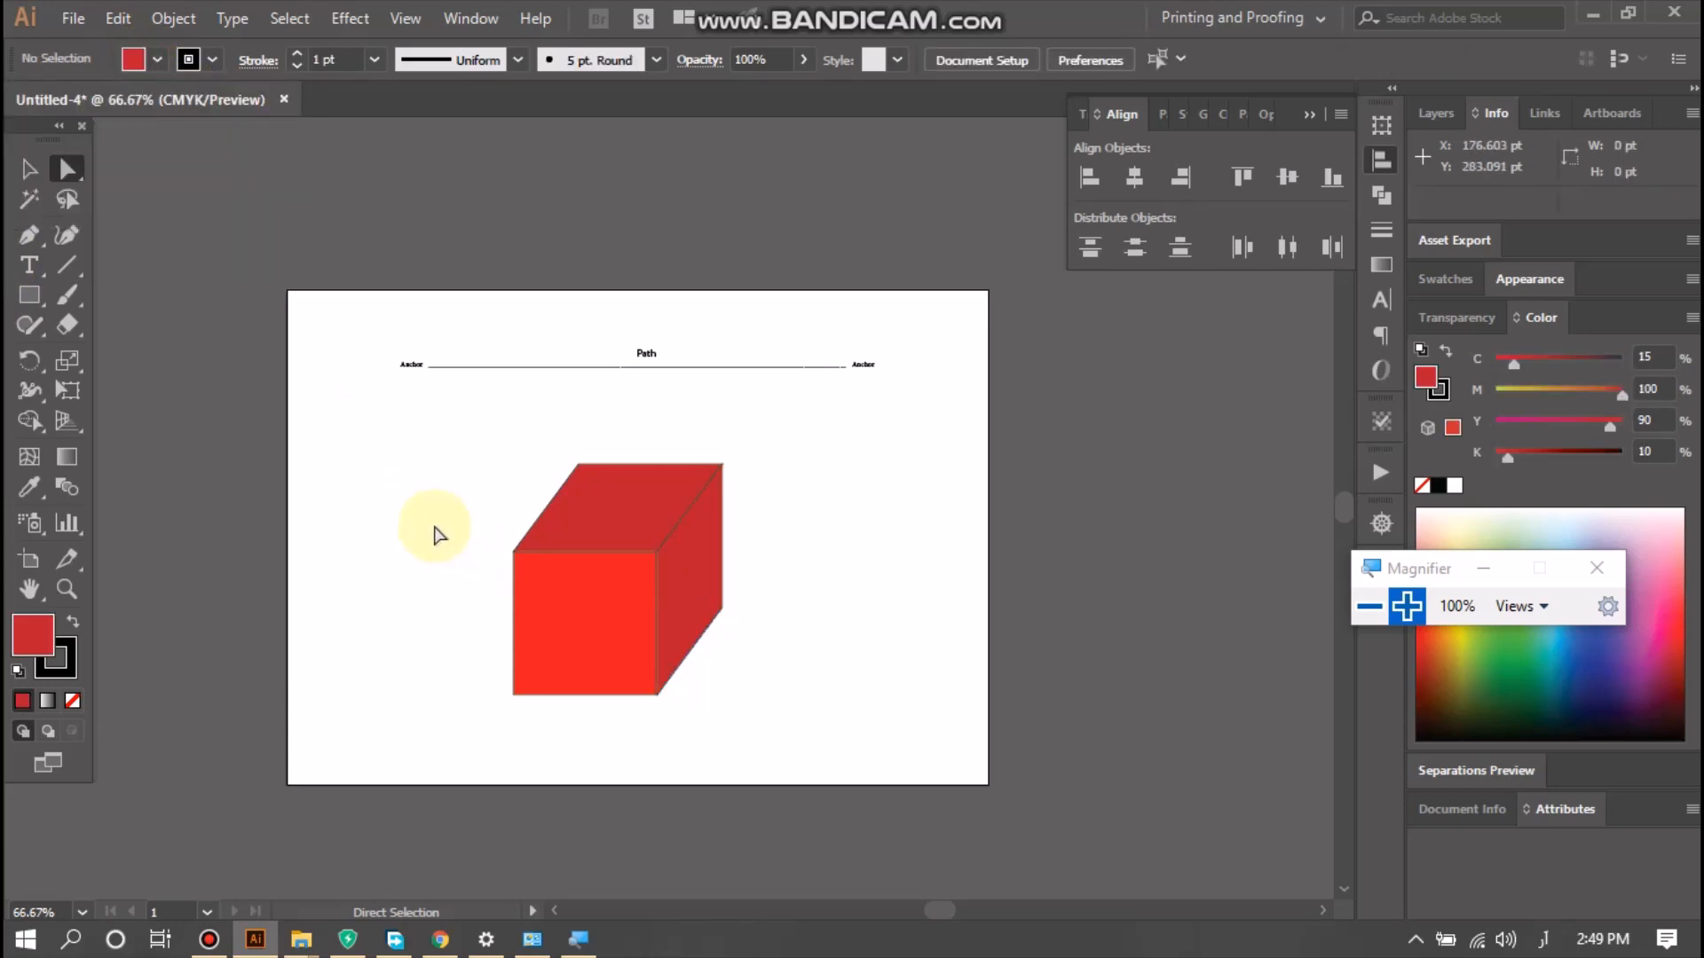